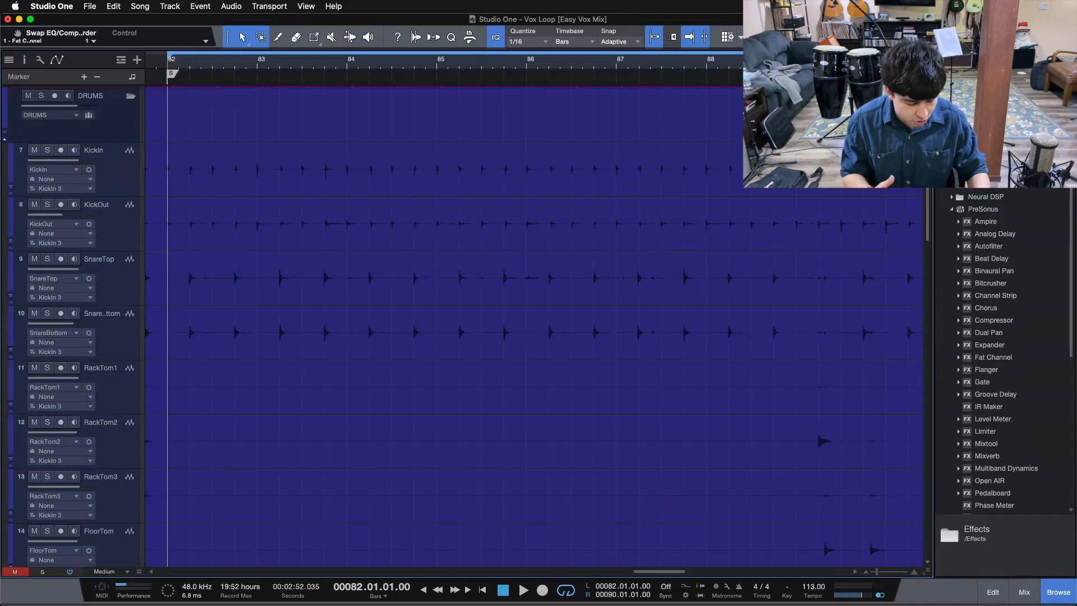
Show the mixer and solo the DRUMS bus while playing the loop to audition the drums alone
key(F3)
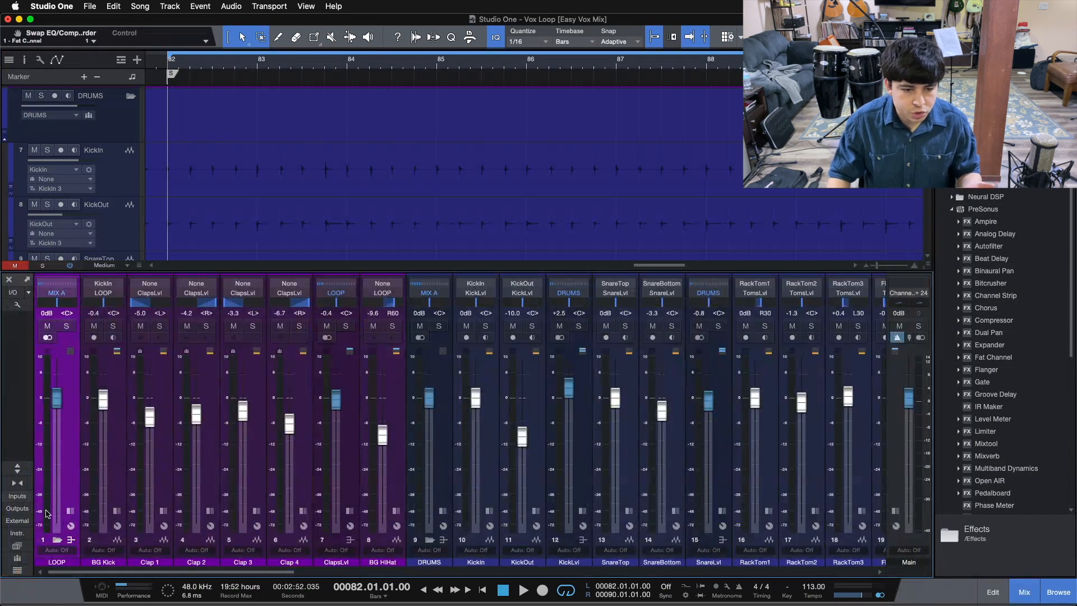
drag(144, 573, 225, 581)
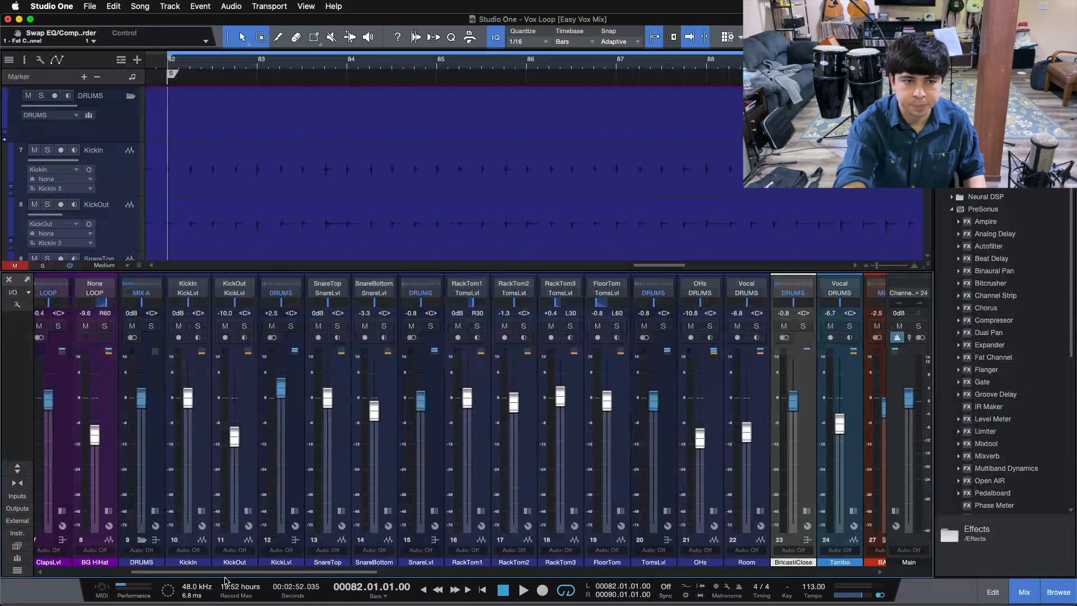
key(space)
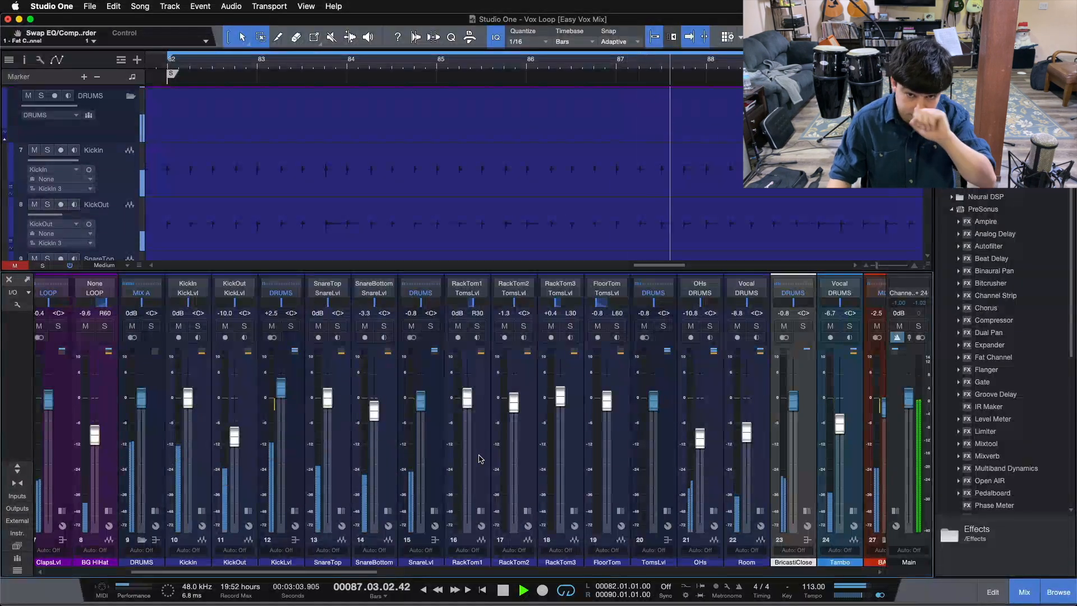
click(152, 327)
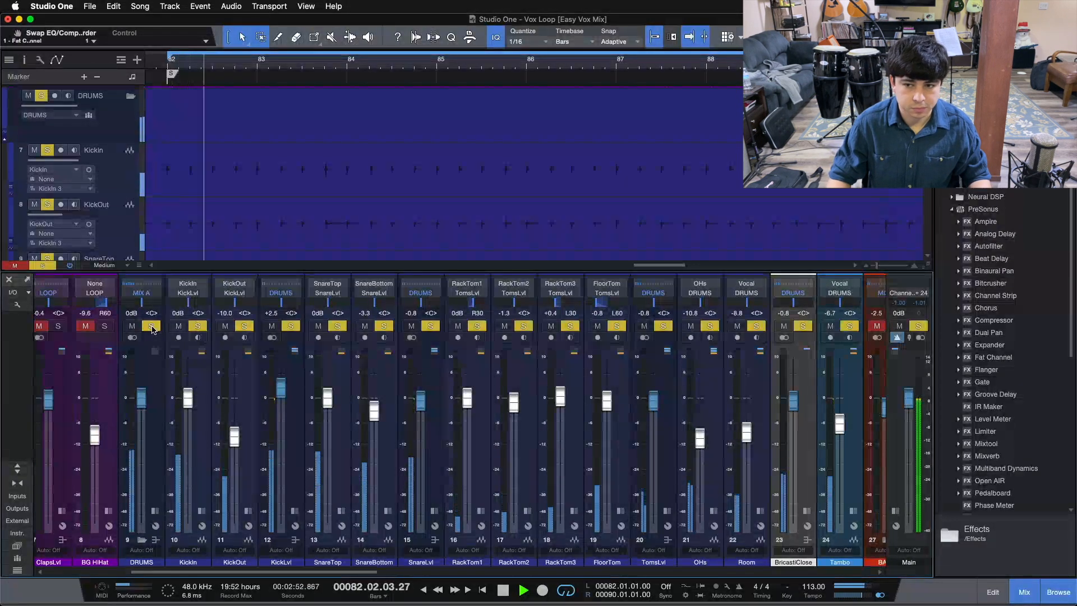
mouse_move(269, 588)
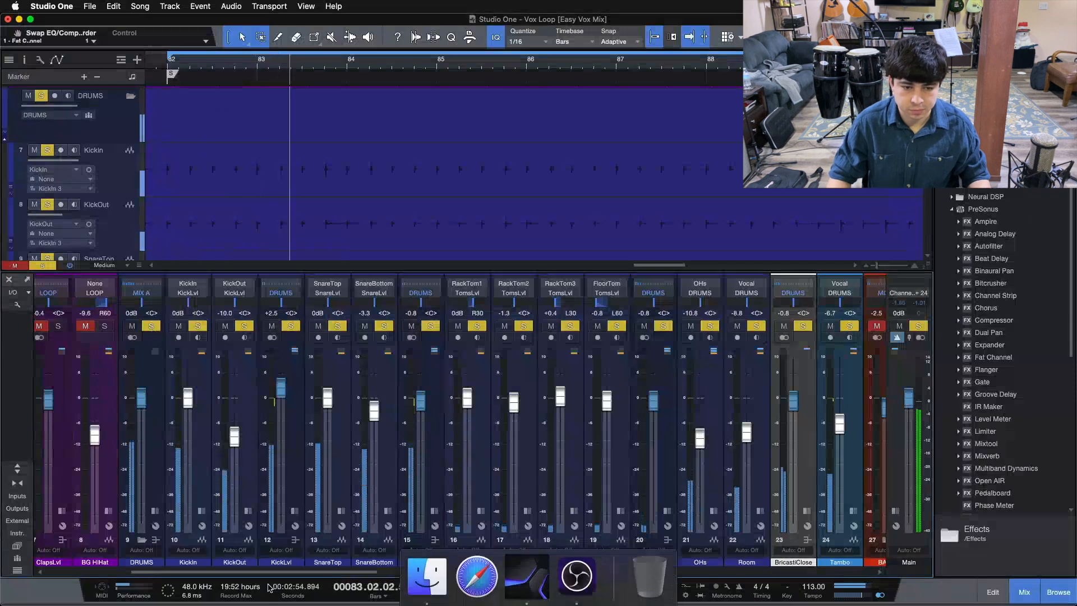
scroll(443, 482, right, 1)
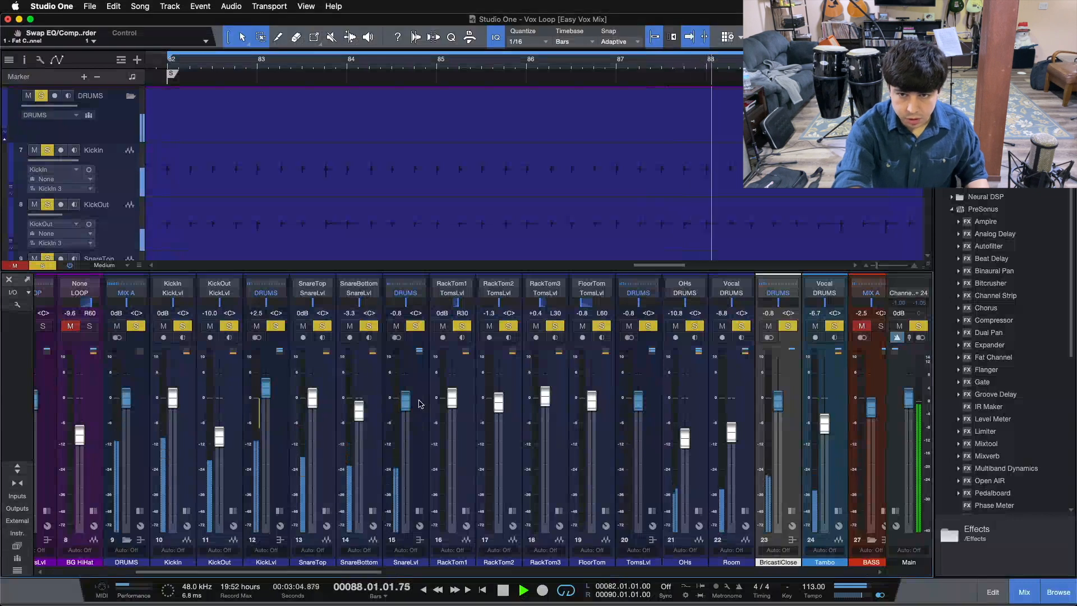
key(space)
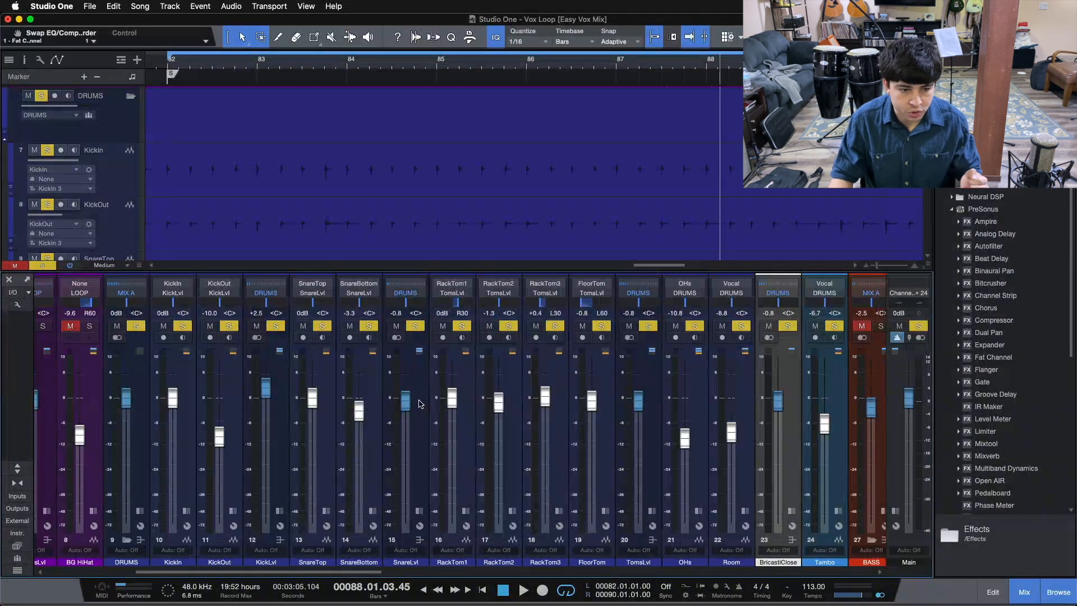
Add a bus channel beside the DRUMS bus and name it DRUMPARA
click(140, 437)
right_click(140, 438)
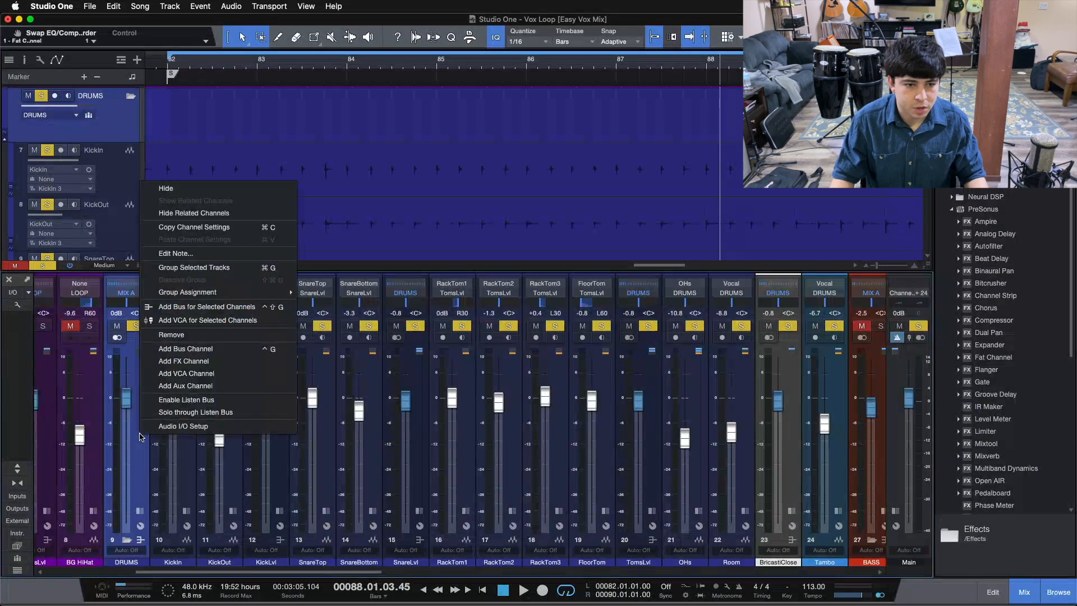
click(178, 350)
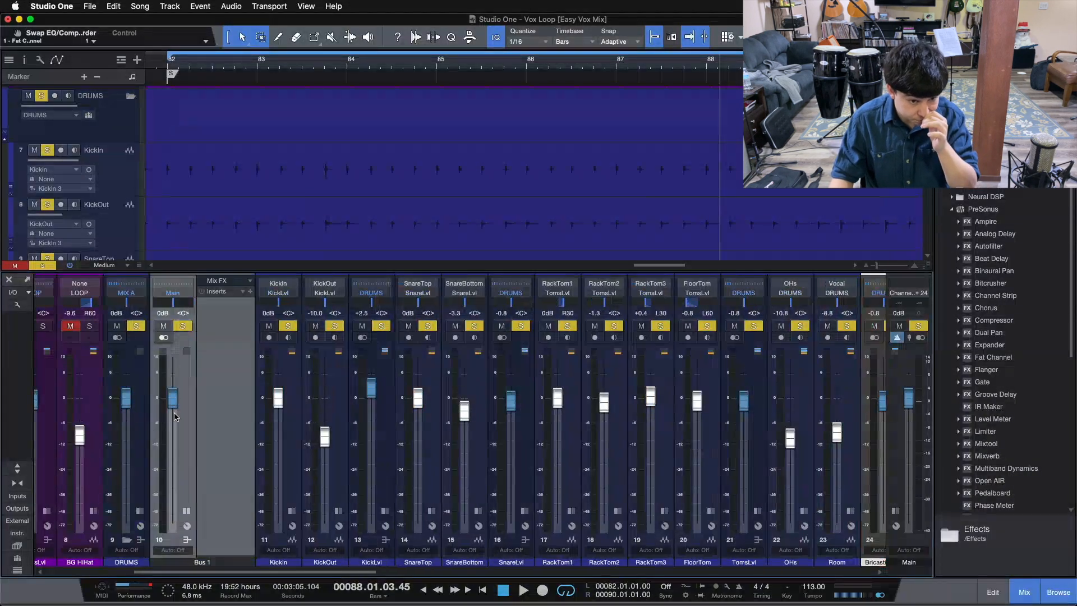
double_click(202, 562)
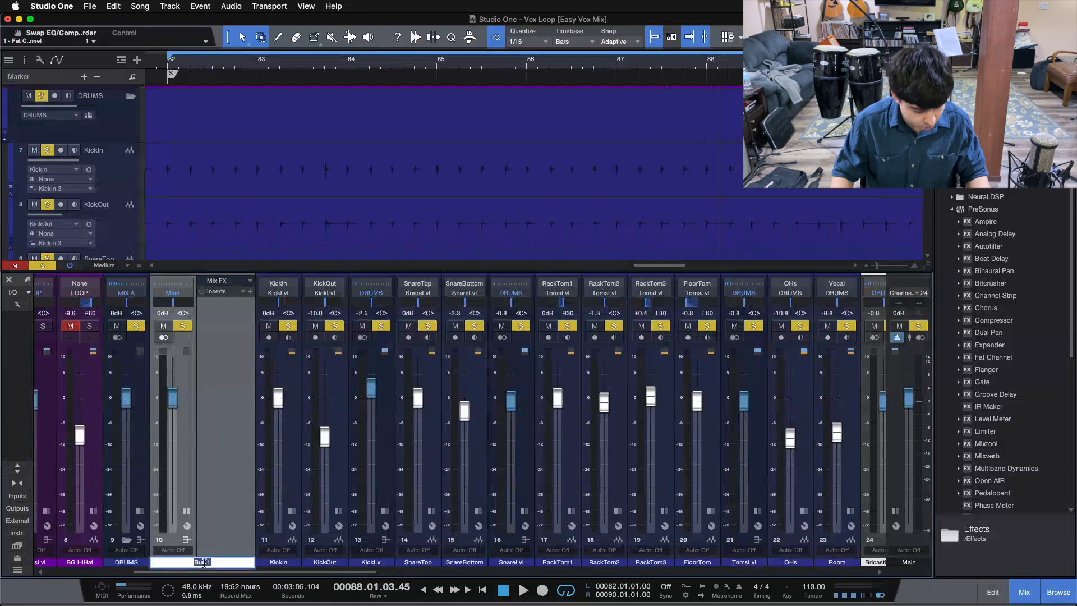
text(DRUMPPA)
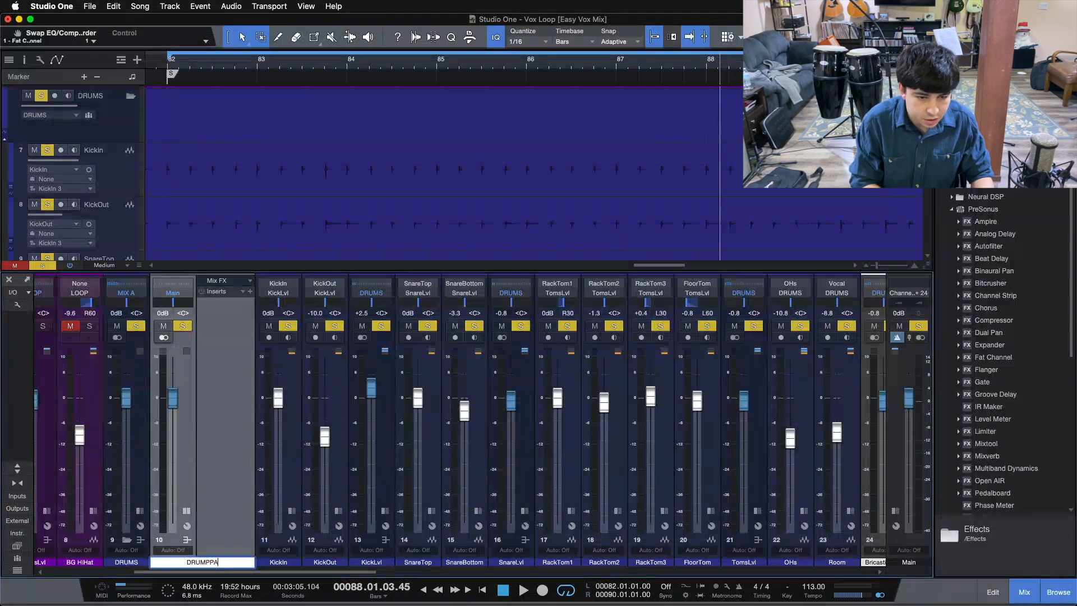
key(Return)
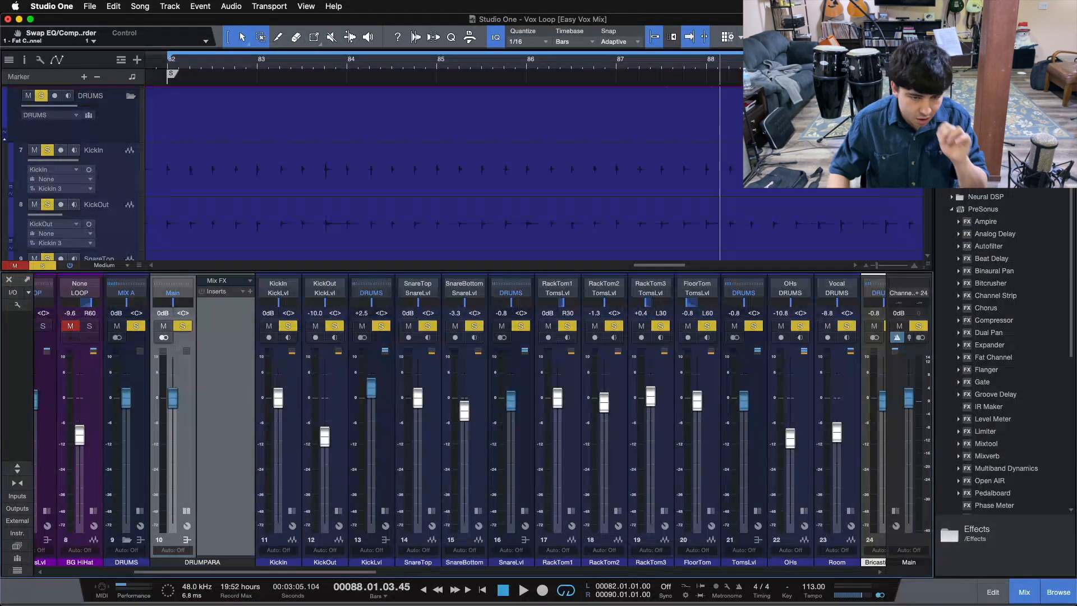
Colour the DRUMPARA bus white and route its output to MIX A
click(204, 564)
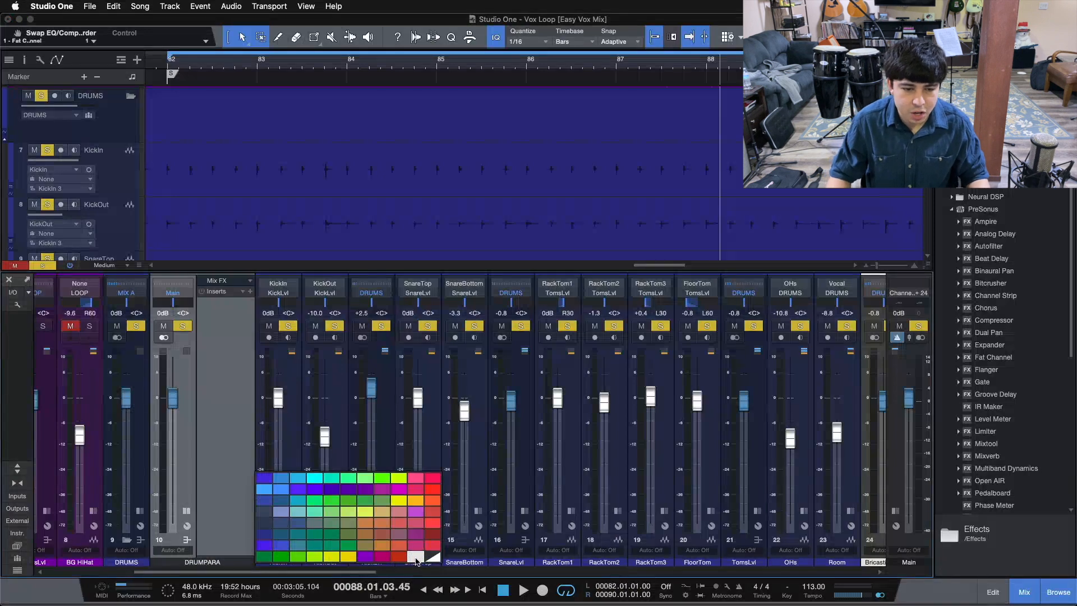
click(416, 559)
click(172, 293)
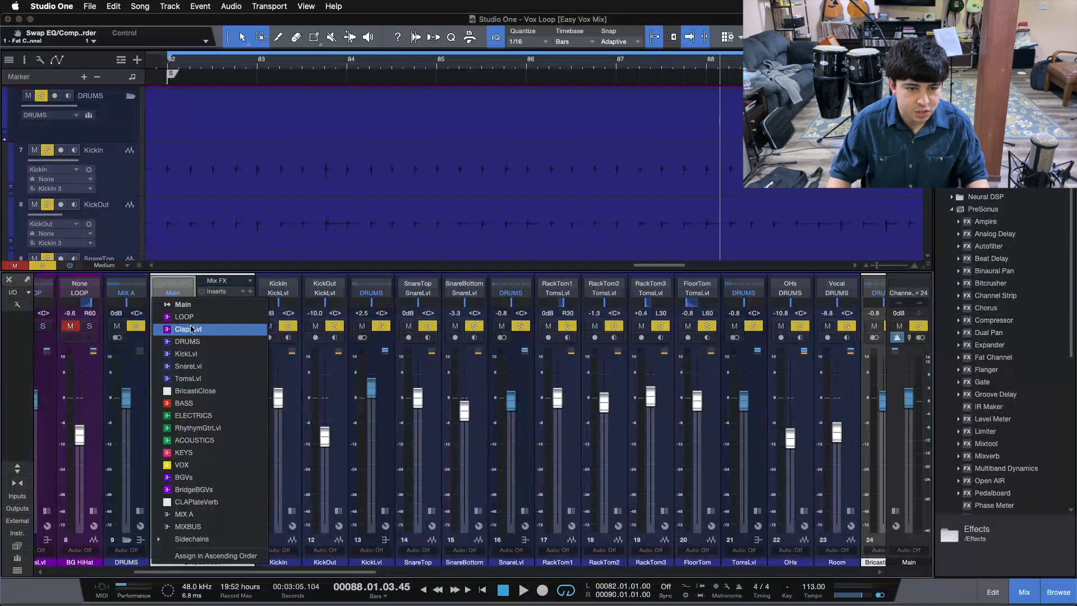
click(191, 514)
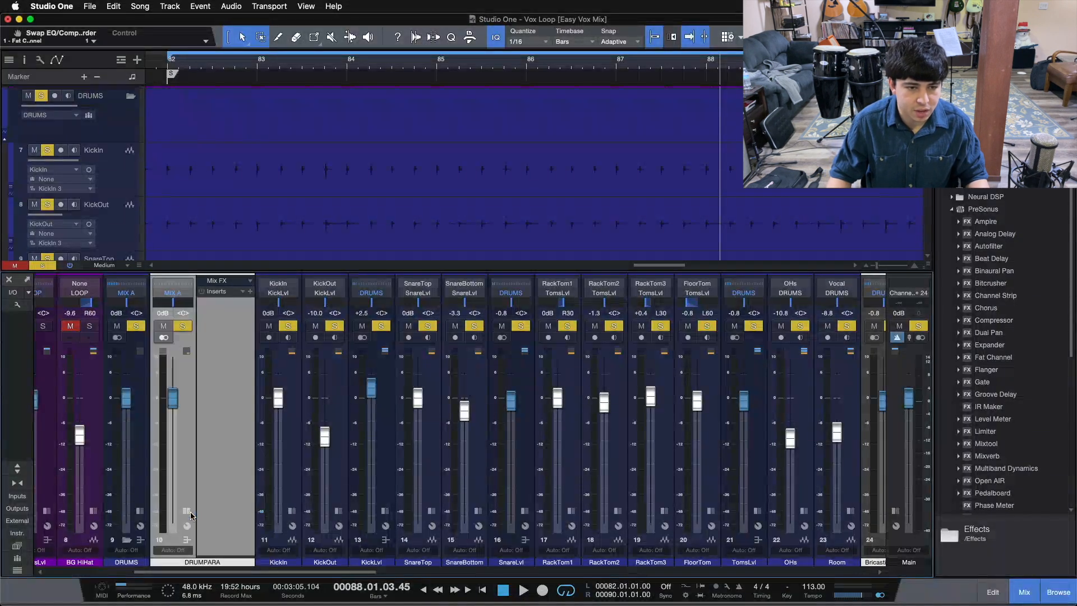
Expand the DRUMS channel and add a send to DRUMPARA at a level of 0 dB
click(140, 540)
click(182, 401)
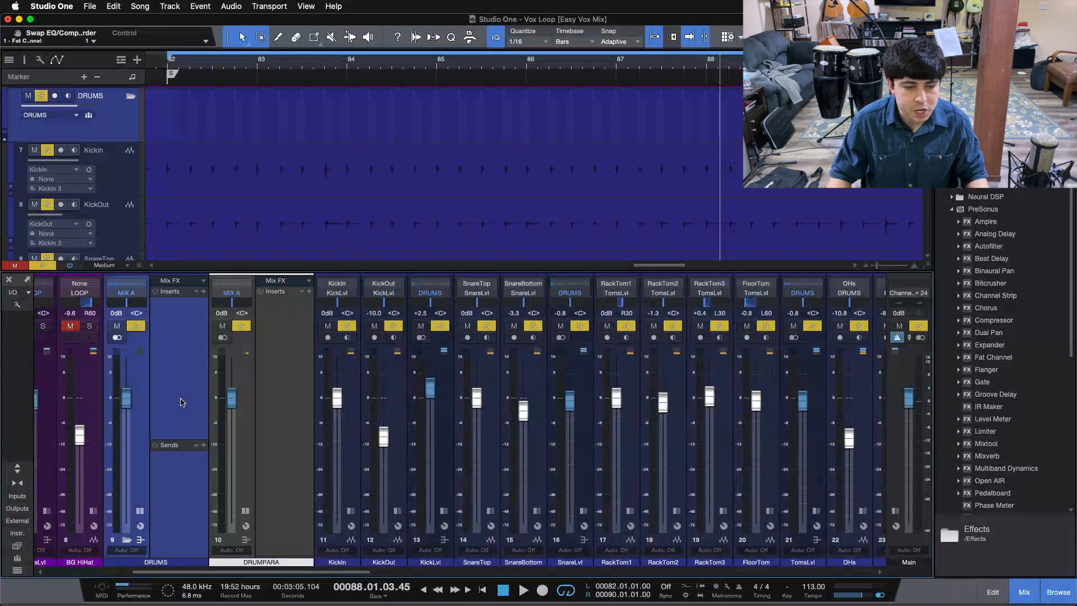
click(203, 445)
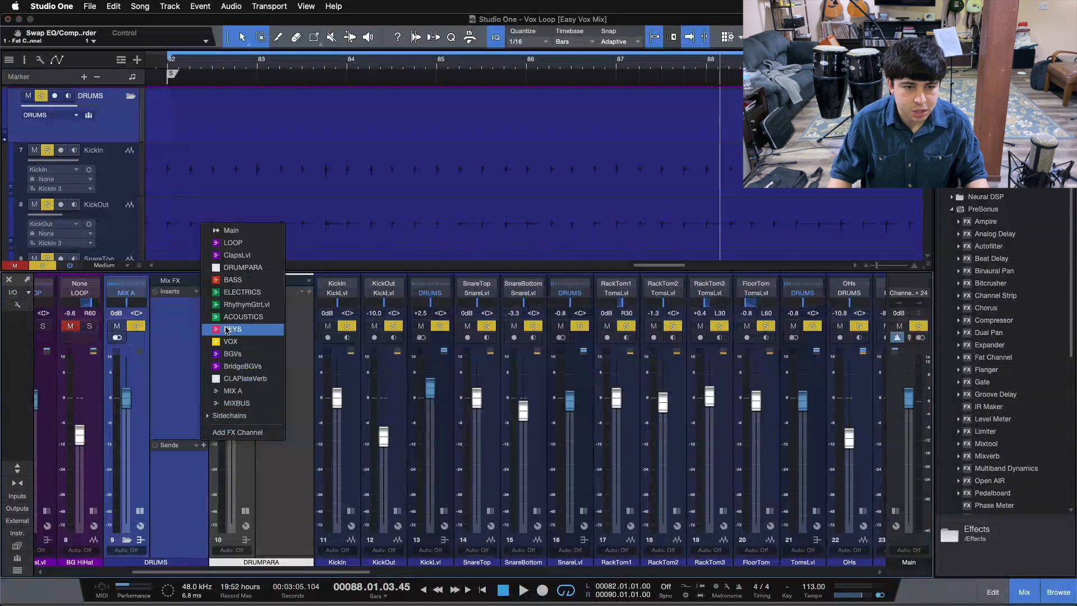
click(237, 267)
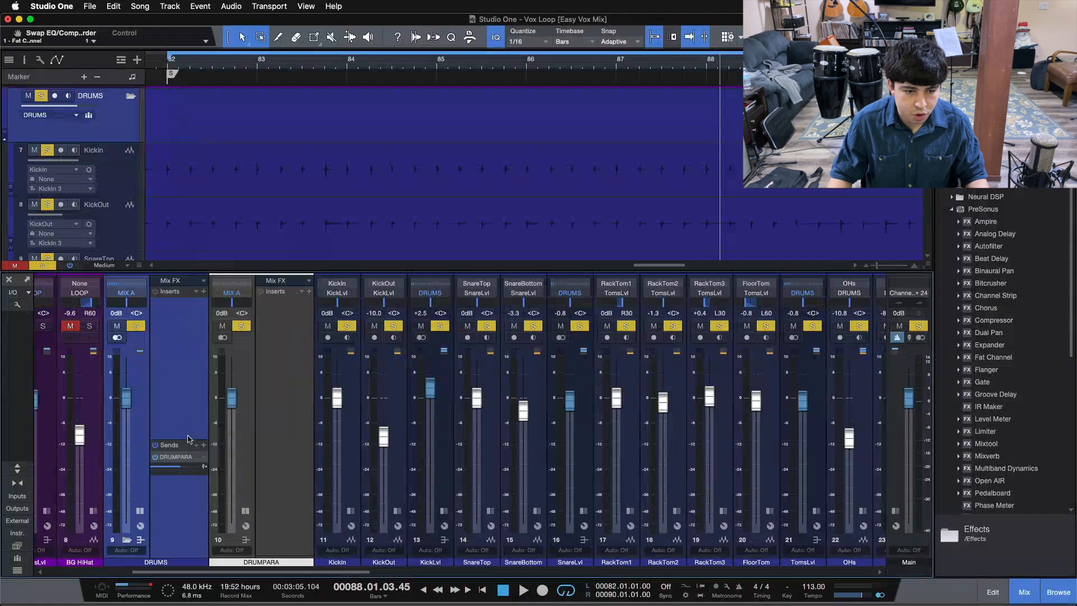
click(192, 466)
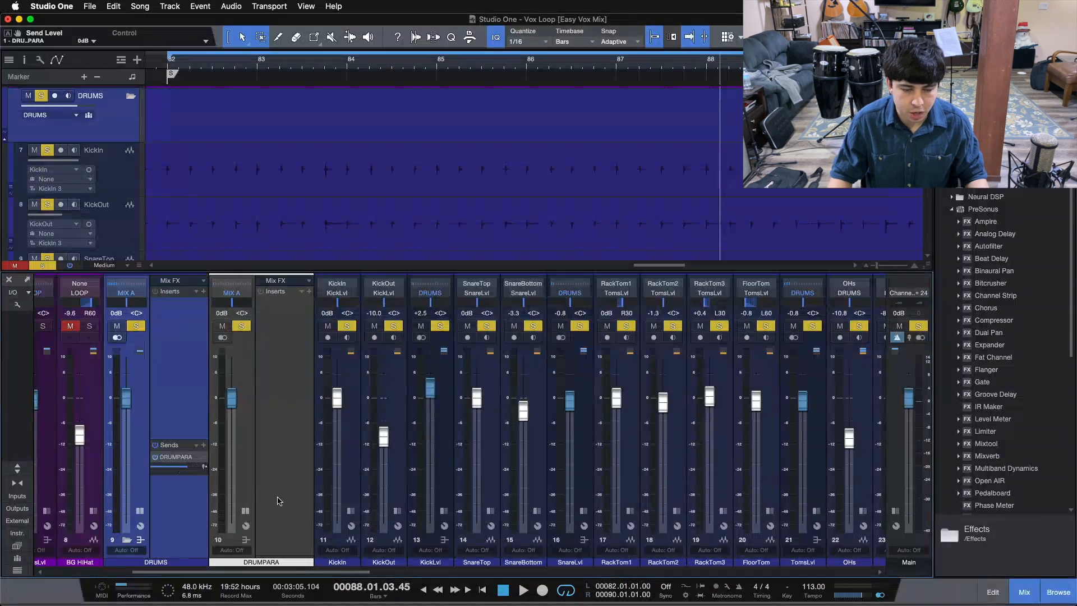
Isolate the DRUMPARA bus with the DRUMS bus unsoloed, and play the loop to check the send signal
click(270, 410)
click(243, 326)
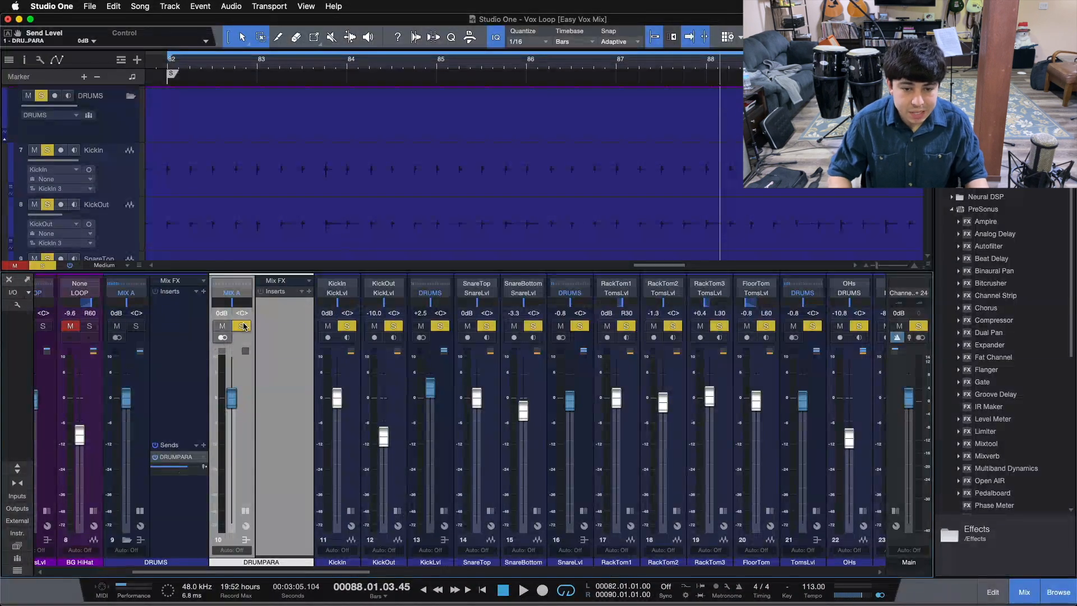
key(space)
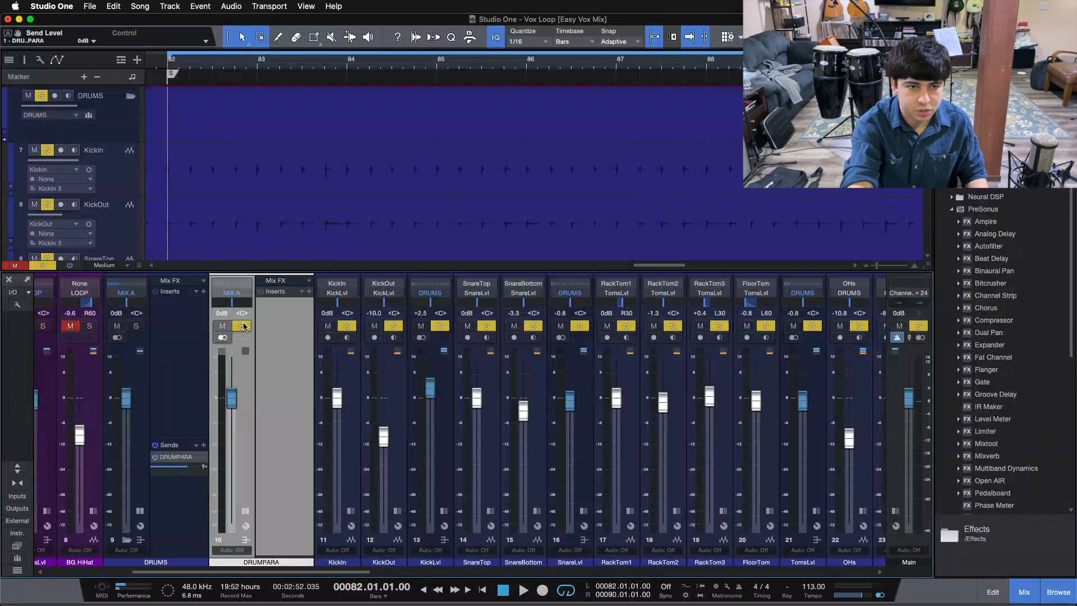
key(space)
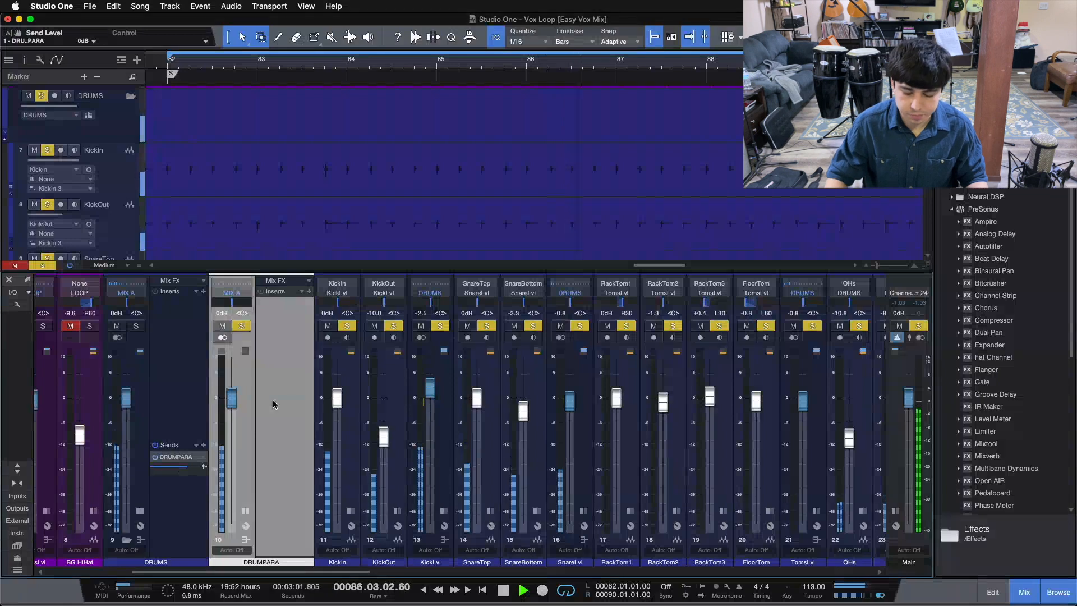
key(space)
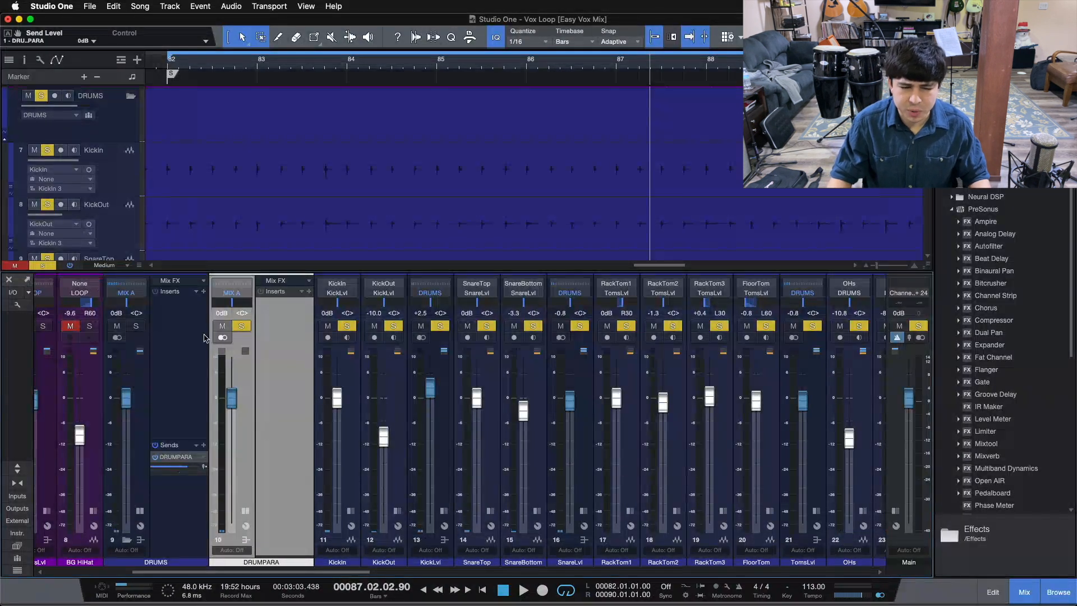
Insert the PreSonus Pro EQ on the DRUMPARA bus and move its window clear for editing
scroll(986, 334, down, 8)
drag(989, 313, 276, 316)
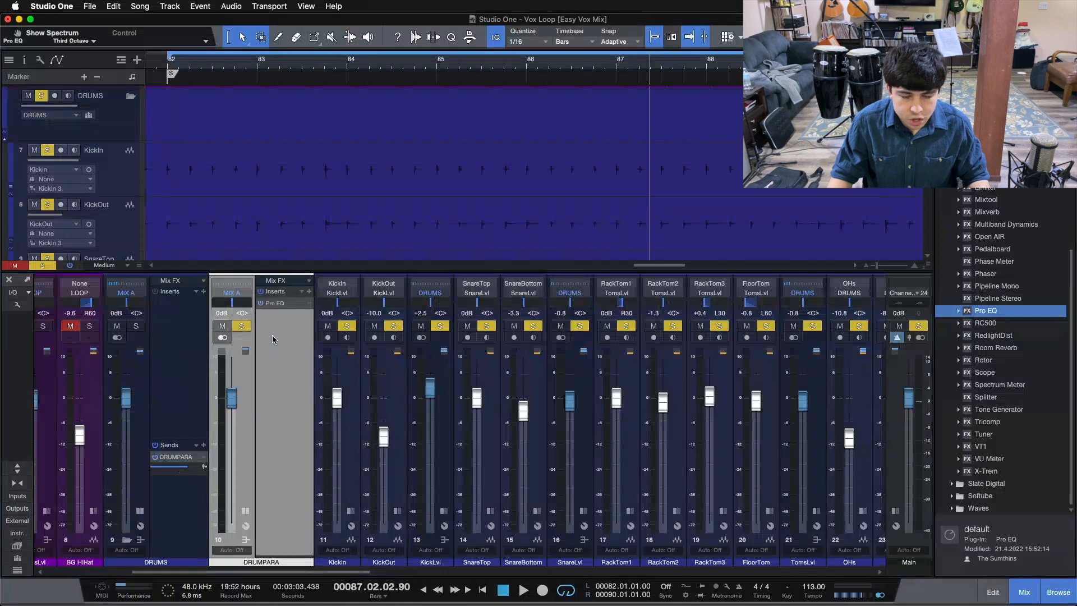
drag(594, 87, 605, 199)
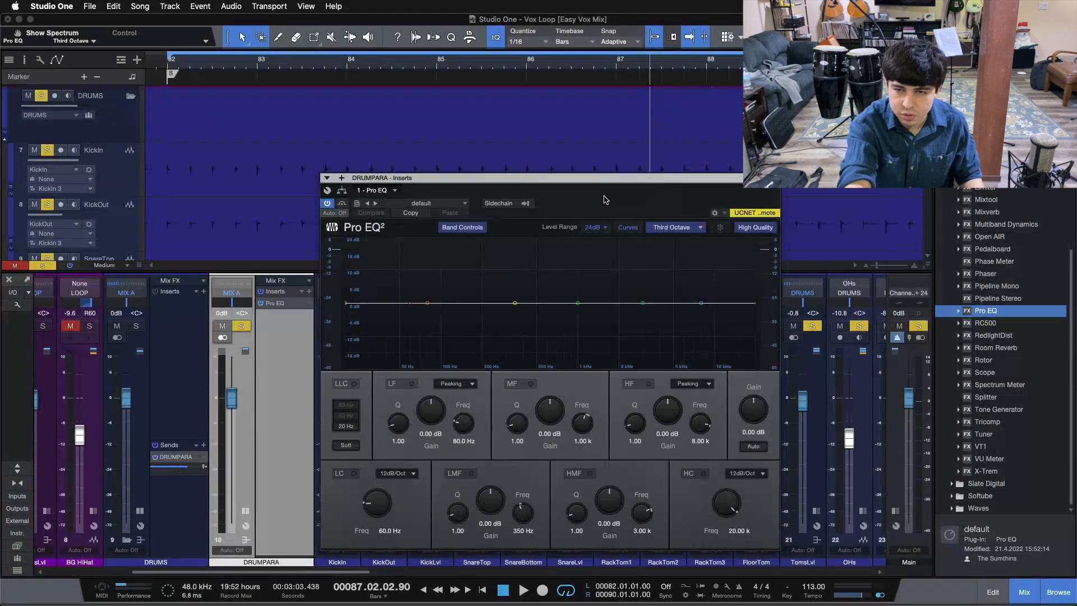
With the loop playing, enable the low-cut filter in the DRUMPARA Pro EQ and set its frequency to 182 Hz
key(space)
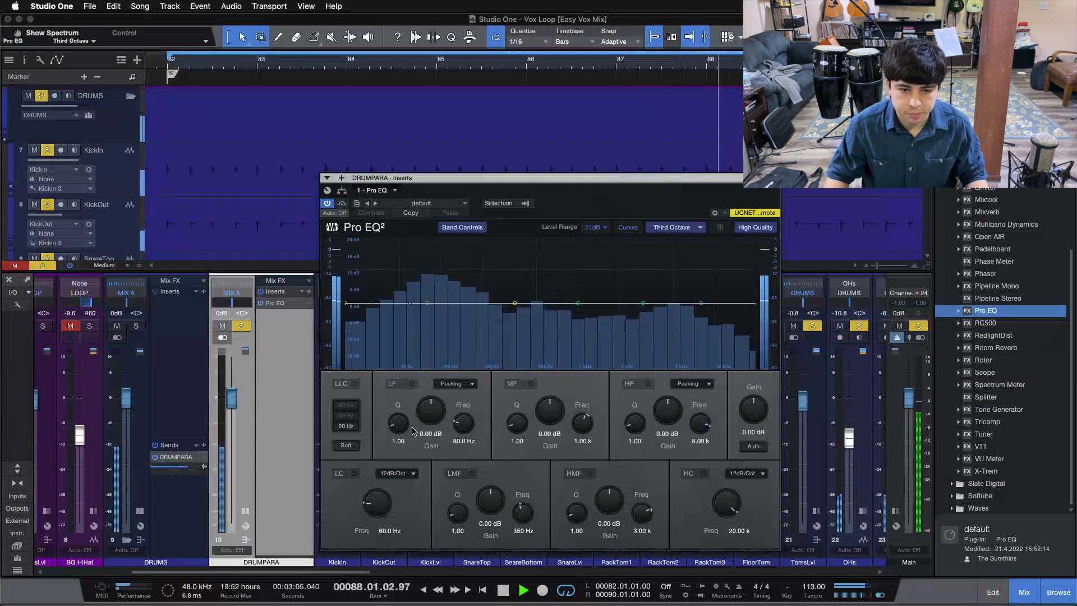
click(354, 473)
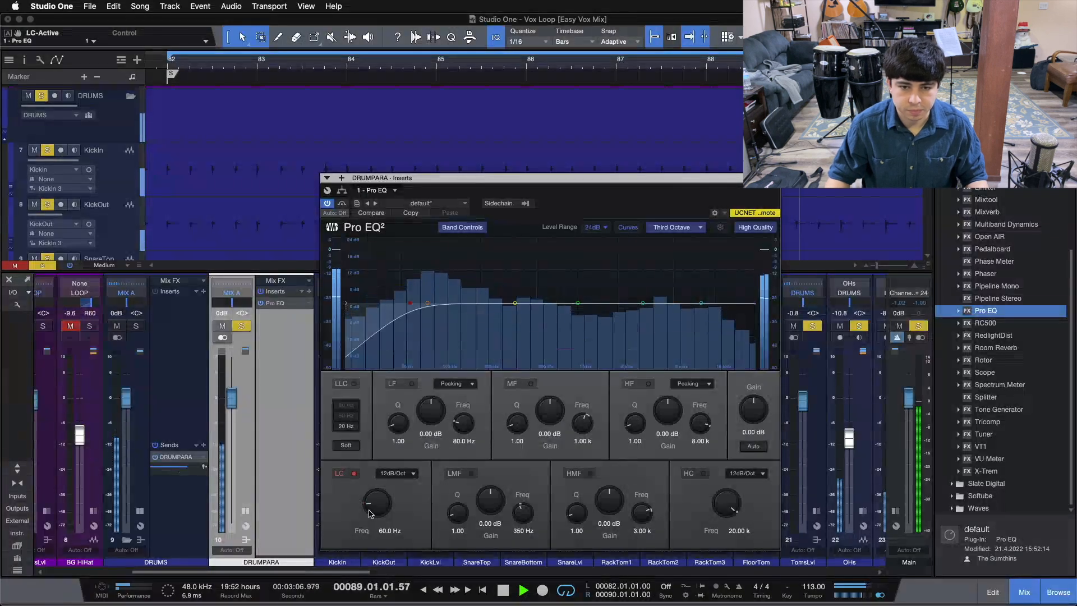
scroll(373, 505, up, 5)
scroll(375, 512, up, 5)
scroll(375, 512, up, 2)
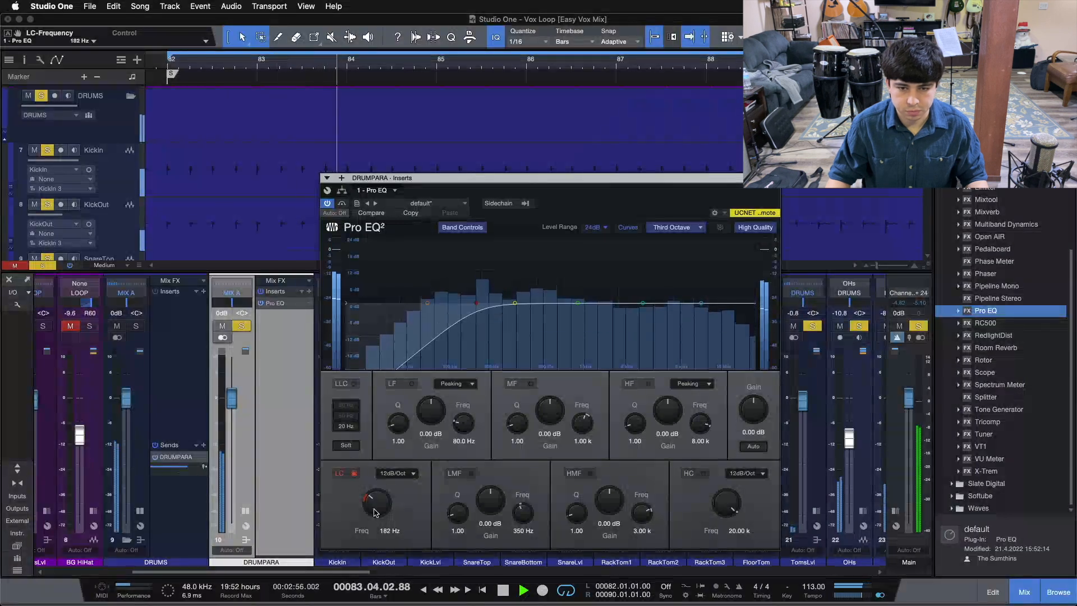
scroll(375, 512, up, 1)
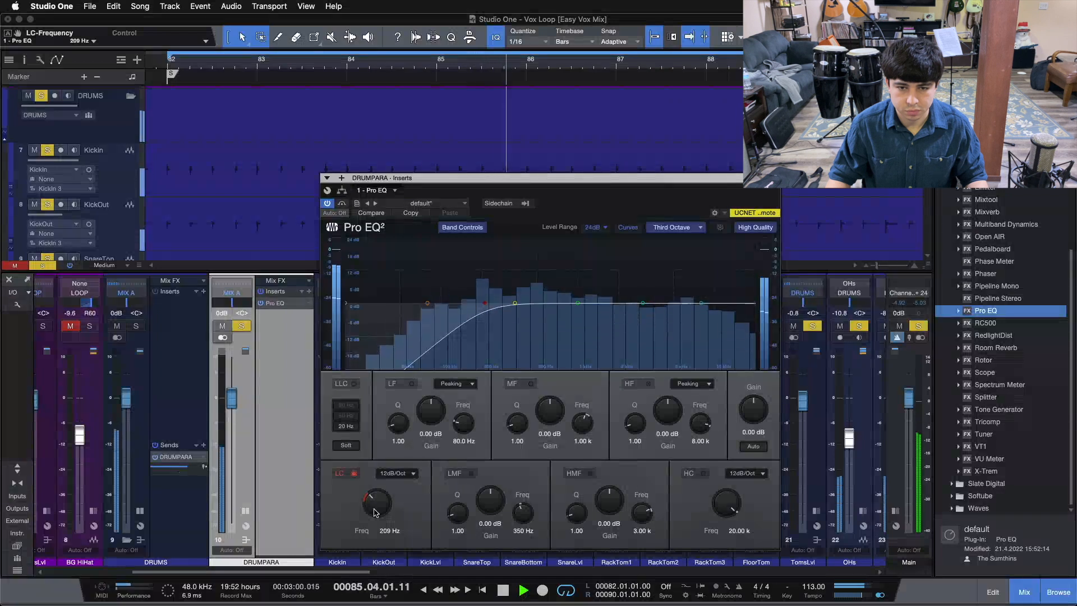
scroll(375, 512, down, 1)
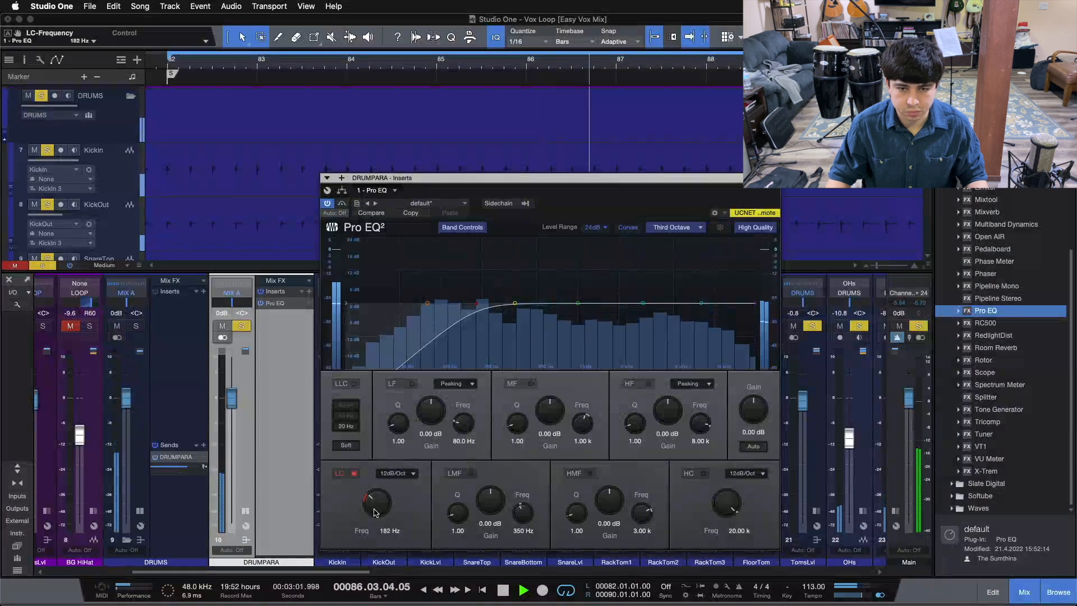
Enable the high-cut filter in the DRUMPARA Pro EQ and lower its frequency to 2.89 kHz
click(704, 474)
scroll(736, 508, down, 1)
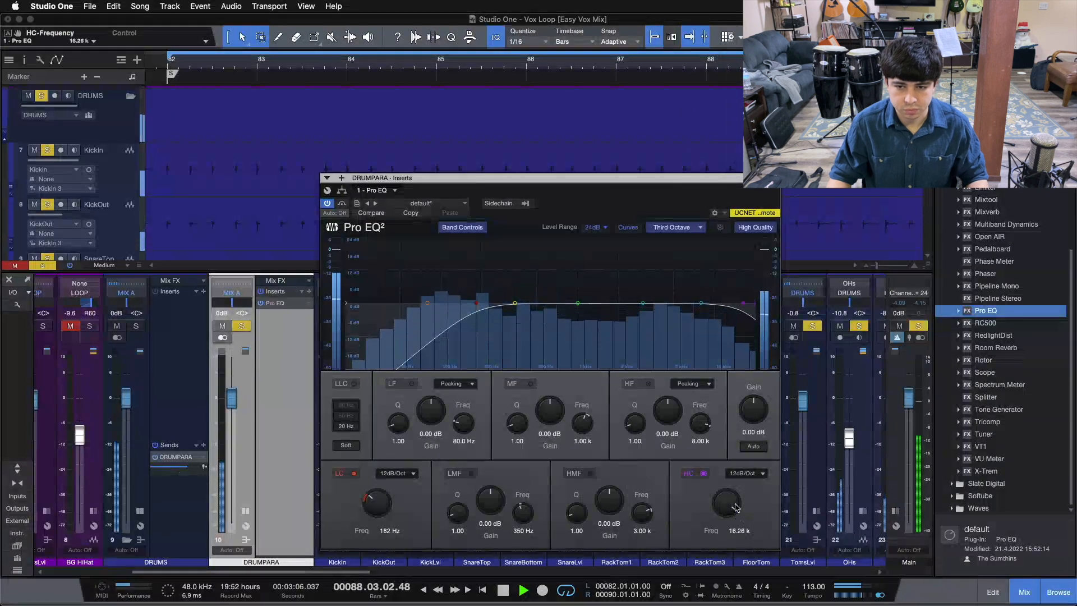
scroll(736, 508, down, 7)
scroll(736, 508, down, 4)
scroll(736, 505, down, 4)
scroll(737, 505, down, 2)
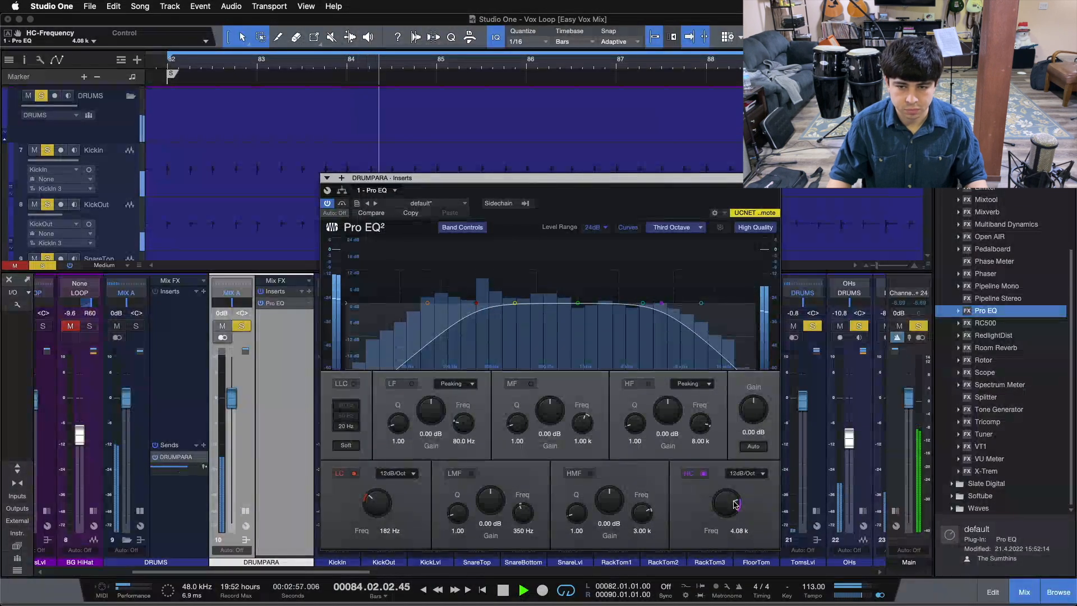
scroll(736, 504, down, 1)
scroll(737, 503, down, 3)
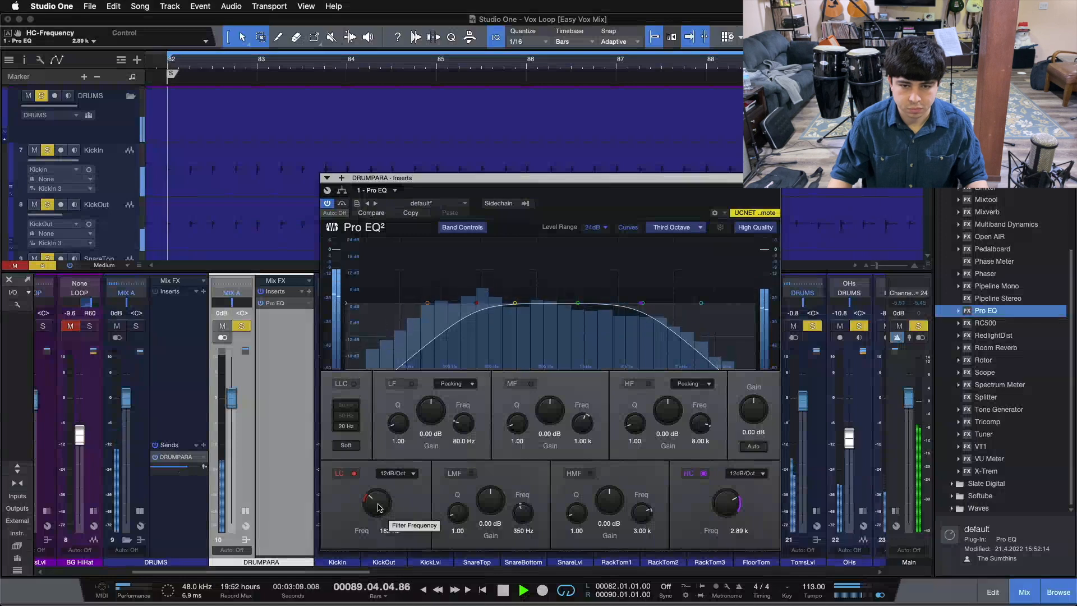
Fine-tune the filters, settling the low cut at 182 Hz and lowering the high cut to 2.35 kHz
scroll(379, 508, up, 3)
scroll(379, 507, down, 1)
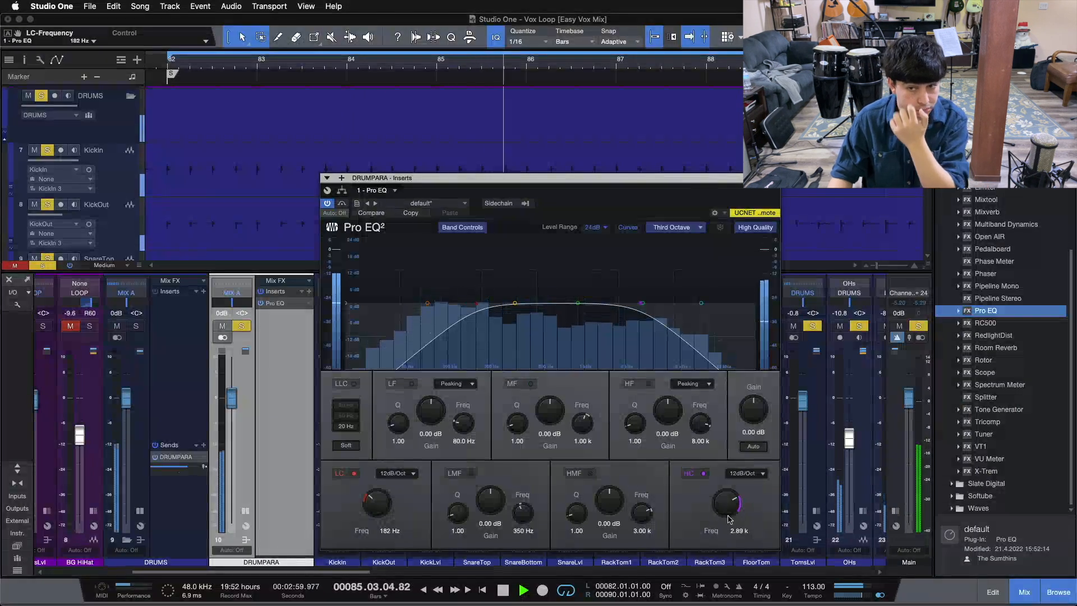
drag(728, 492, 731, 493)
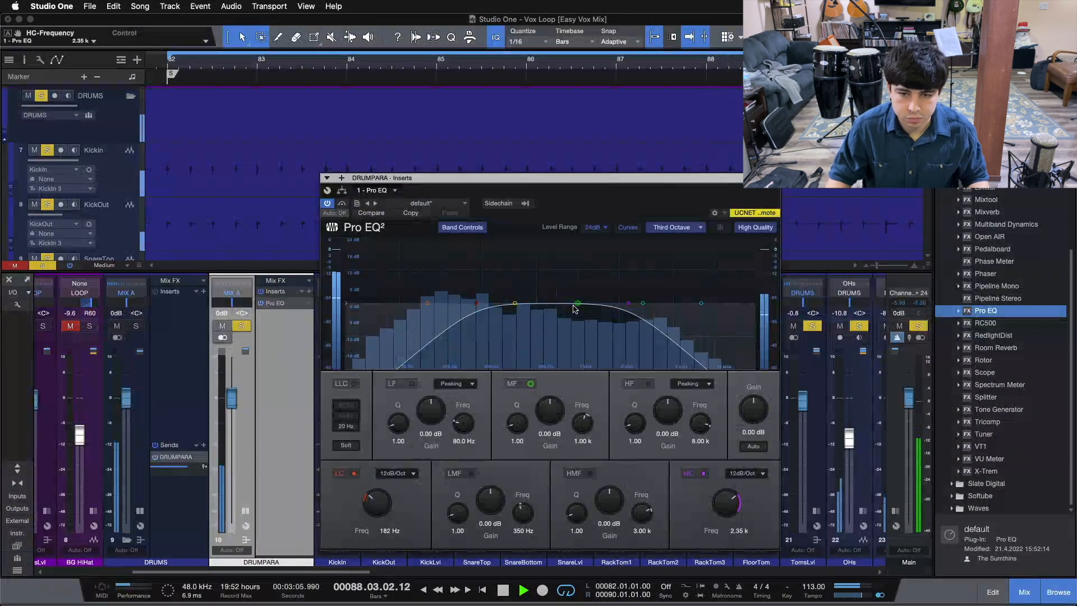
Set the Pro EQ's MF band to 708 Hz with a Q of 1.60 and a gain of -6.72 dB, stop playback and close the EQ
drag(579, 304, 557, 328)
double_click(551, 412)
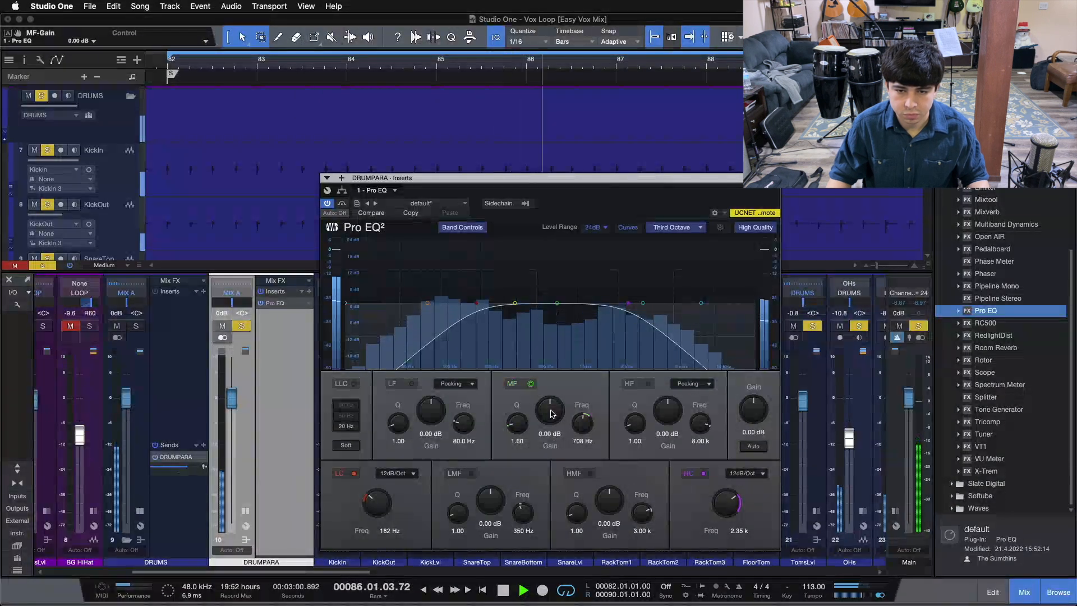
scroll(551, 413, down, 5)
scroll(553, 414, down, 2)
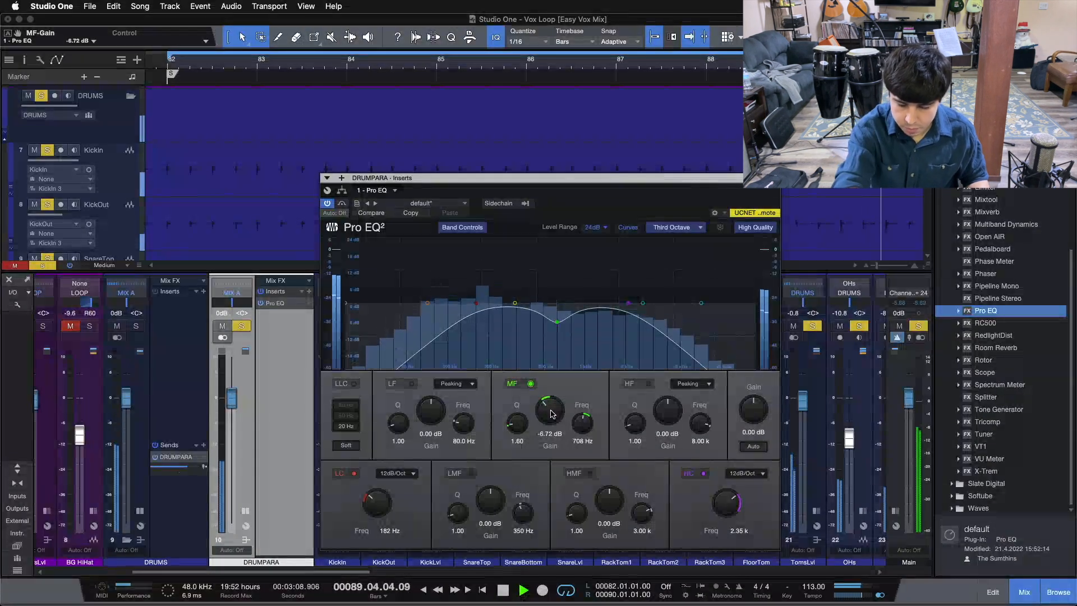
key(space)
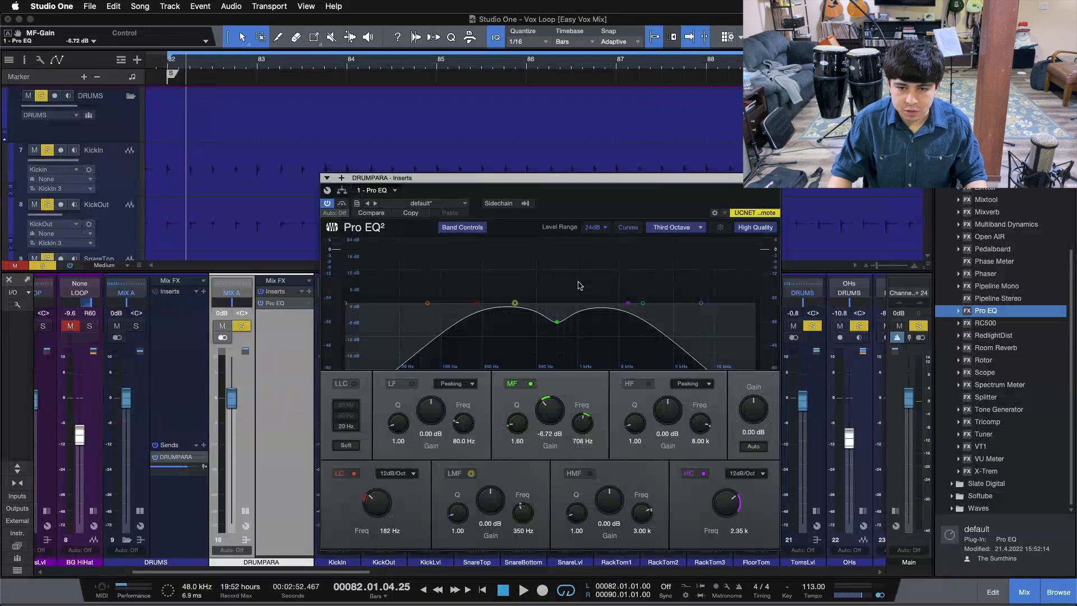
click(774, 178)
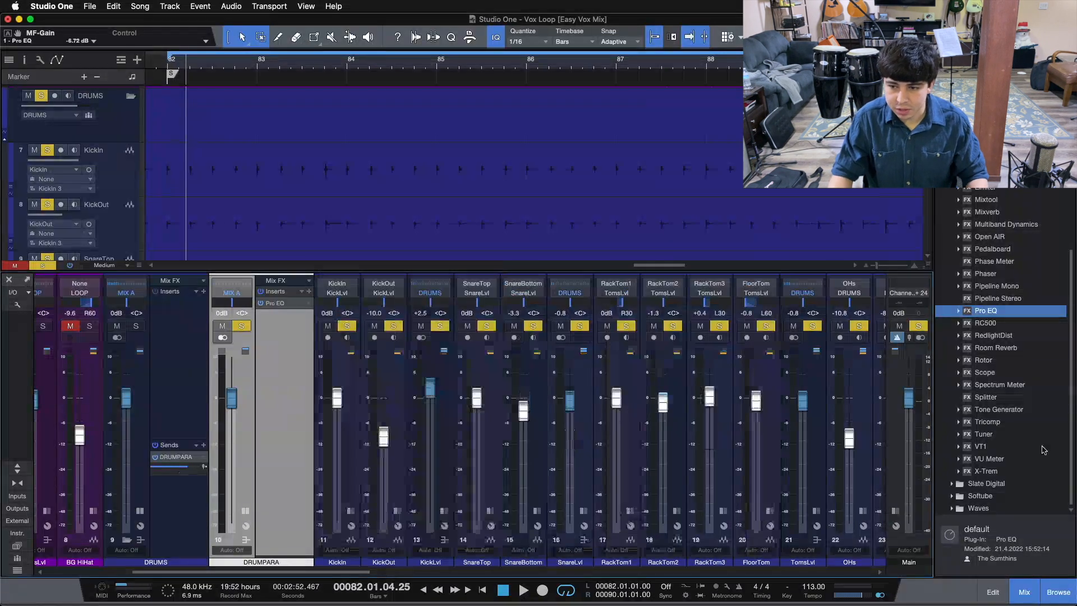
Insert RedlightDist after the Pro EQ on the DRUMPARA bus, reposition its window and start loop playback
drag(993, 338, 285, 339)
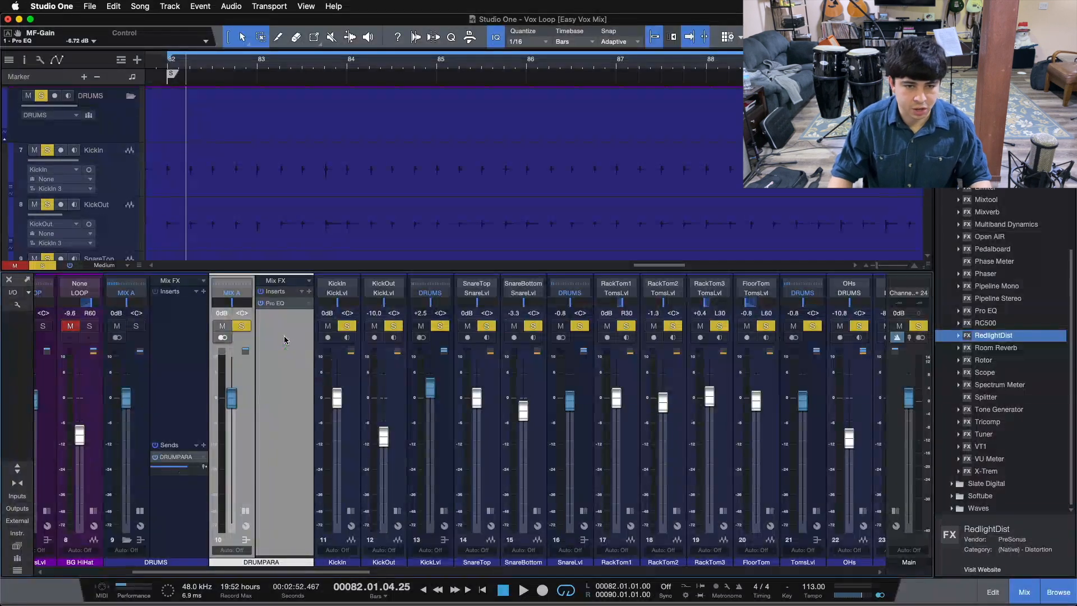
drag(495, 184, 589, 241)
key(space)
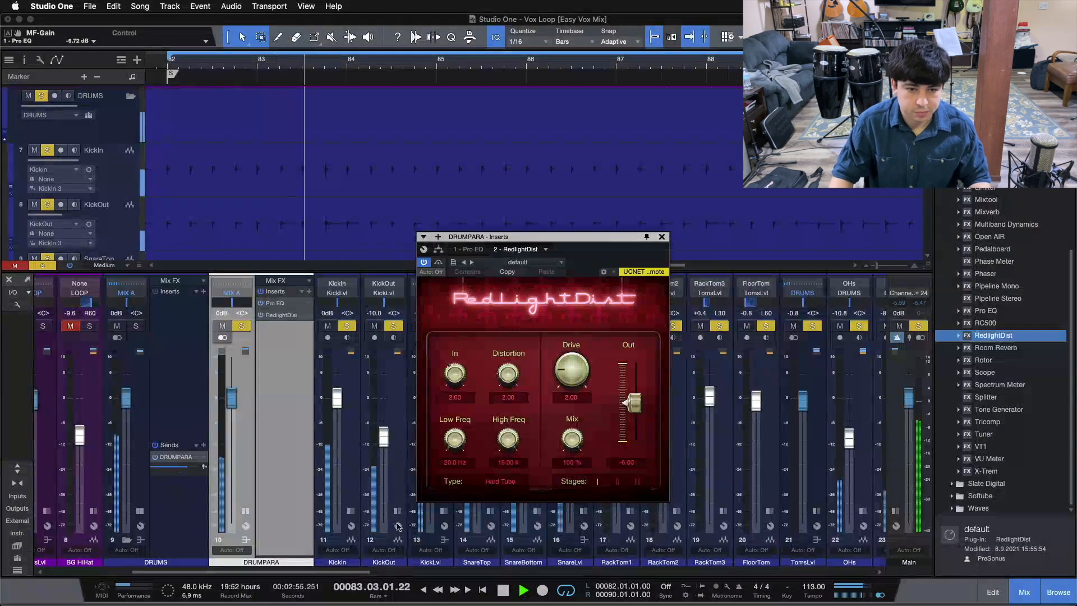
In RedlightDist, select two stages, lower the output to -24 dB and bring Drive down to 0
drag(634, 403, 633, 420)
click(617, 482)
drag(574, 384, 632, 452)
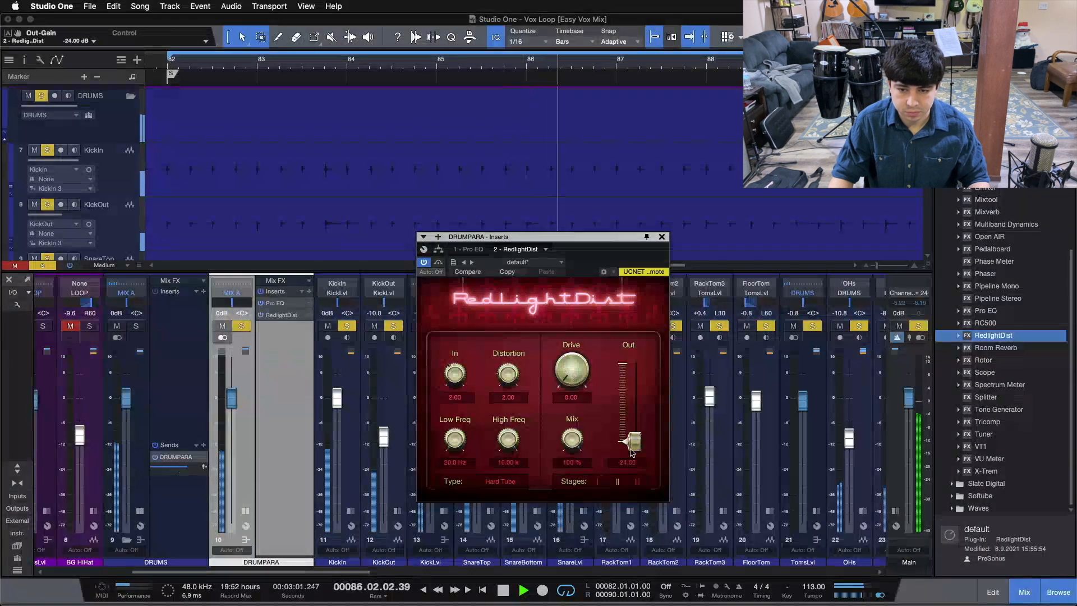
Gradually raise the RedlightDist Drive to 4.07 while the loop plays
drag(574, 377, 580, 366)
scroll(580, 367, up, 6)
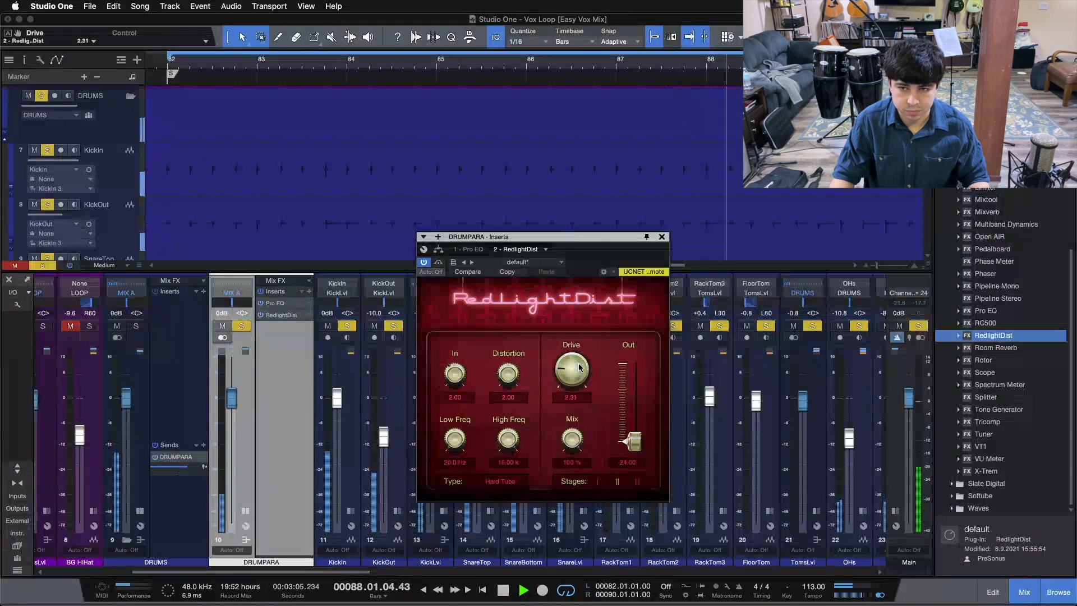
scroll(580, 367, up, 3)
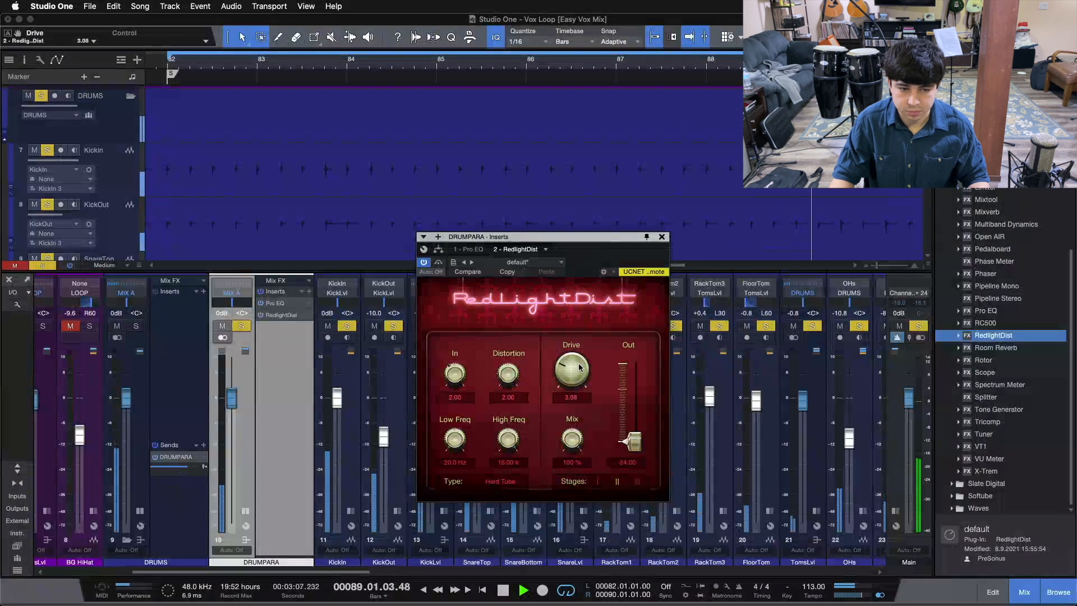
scroll(579, 367, up, 2)
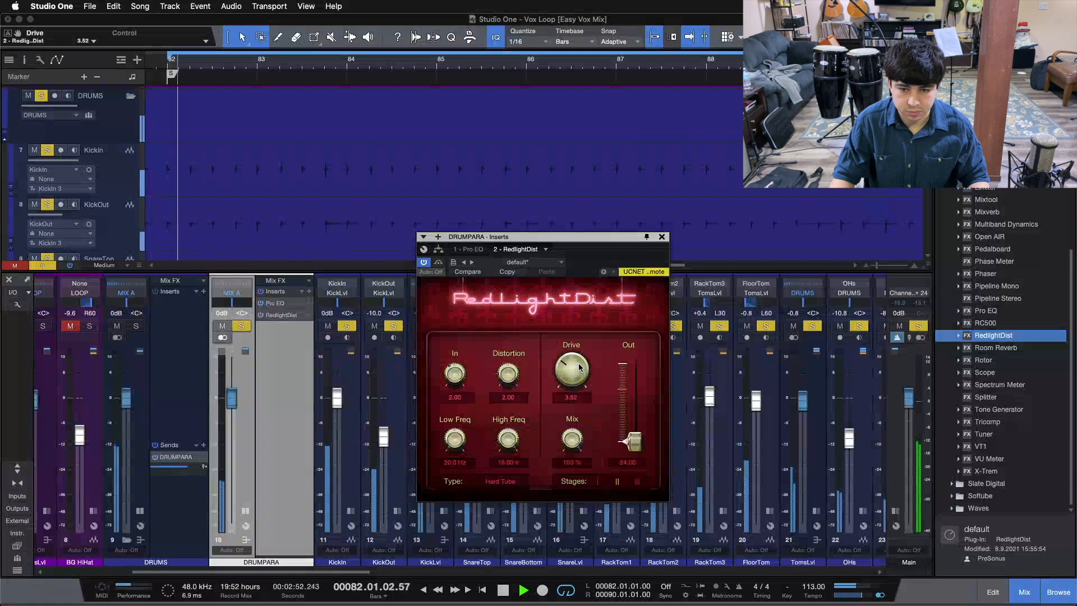
scroll(579, 366, up, 2)
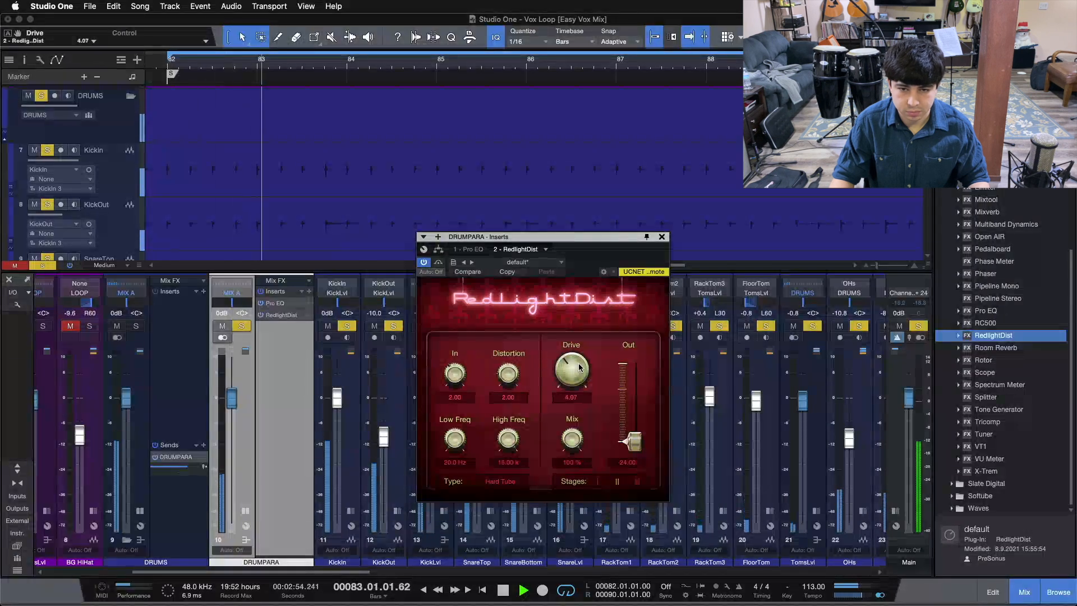
Raise the DRUMPARA Pro EQ's low-cut frequency to 224 Hz, then return to RedlightDist and reposition its window
click(471, 249)
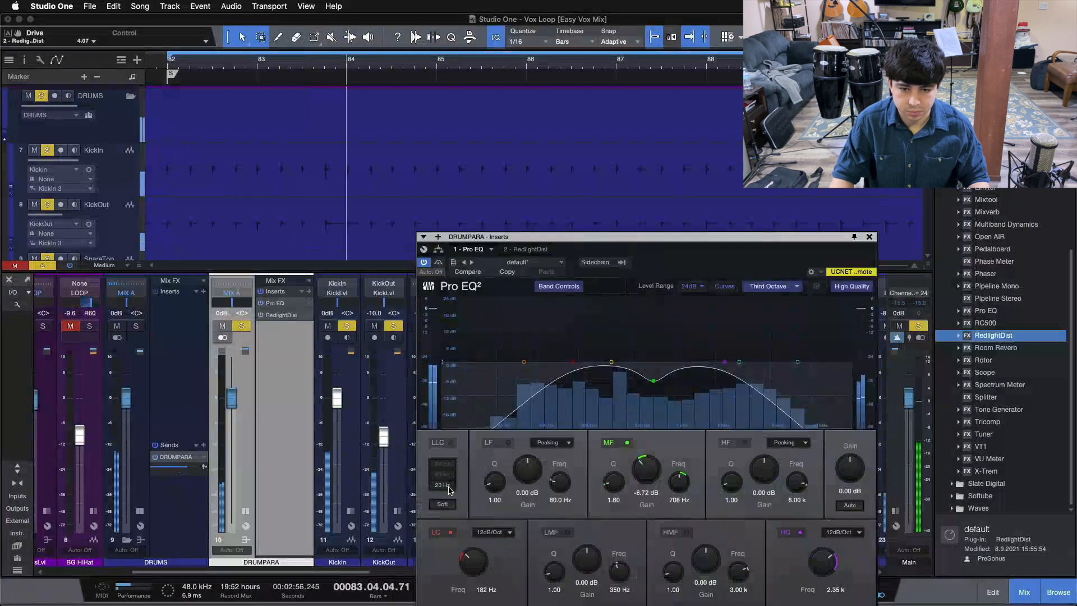
scroll(493, 573, up, 2)
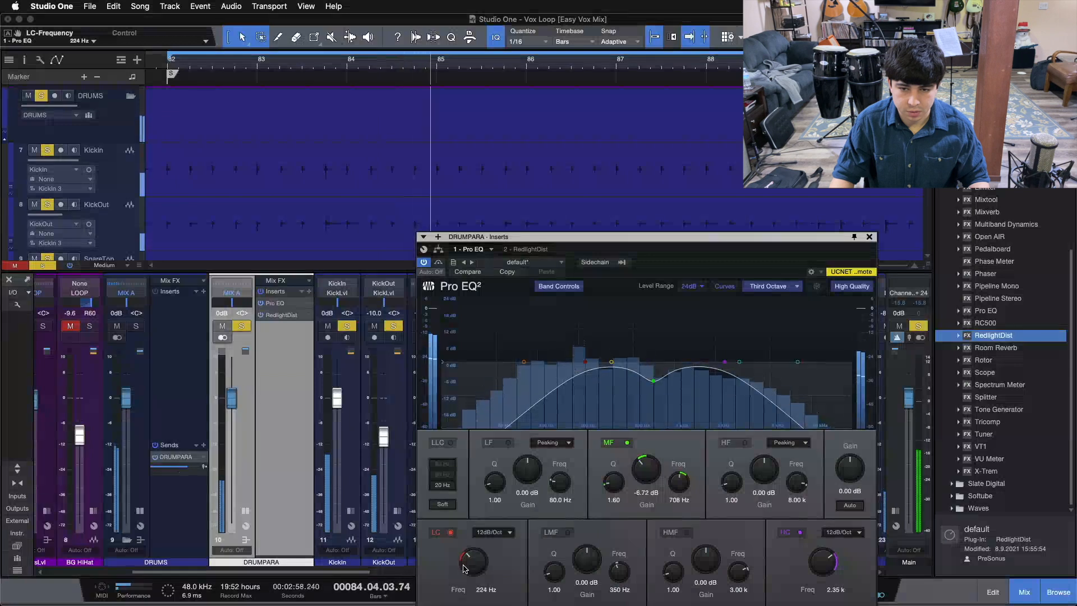
click(527, 249)
drag(530, 236, 506, 207)
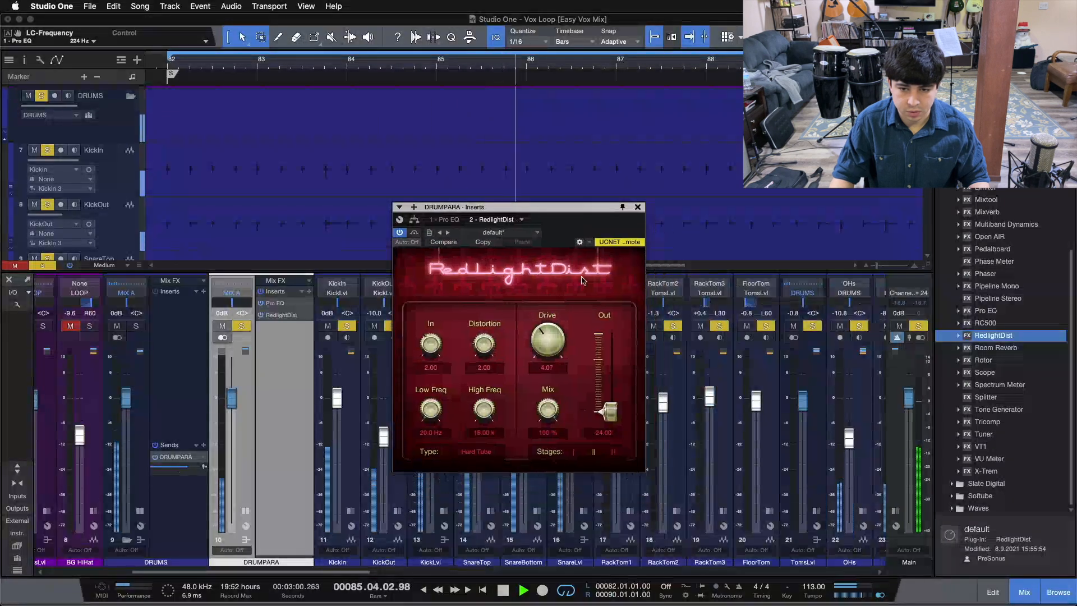
Fine-tune the RedlightDist Drive to 4.62 while listening to the loop
drag(559, 350, 554, 340)
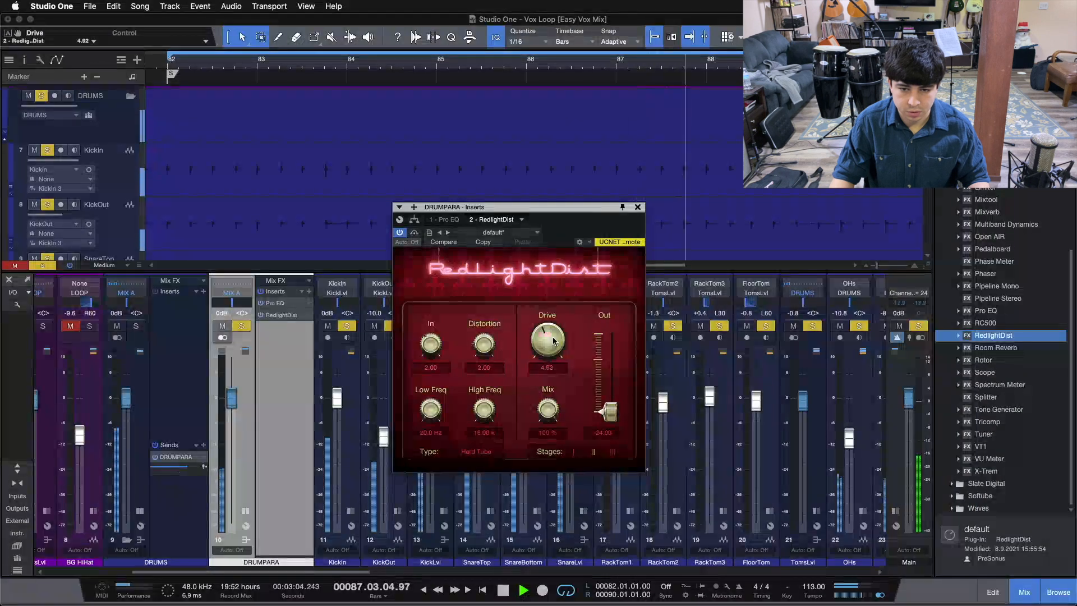
scroll(553, 340, up, 1)
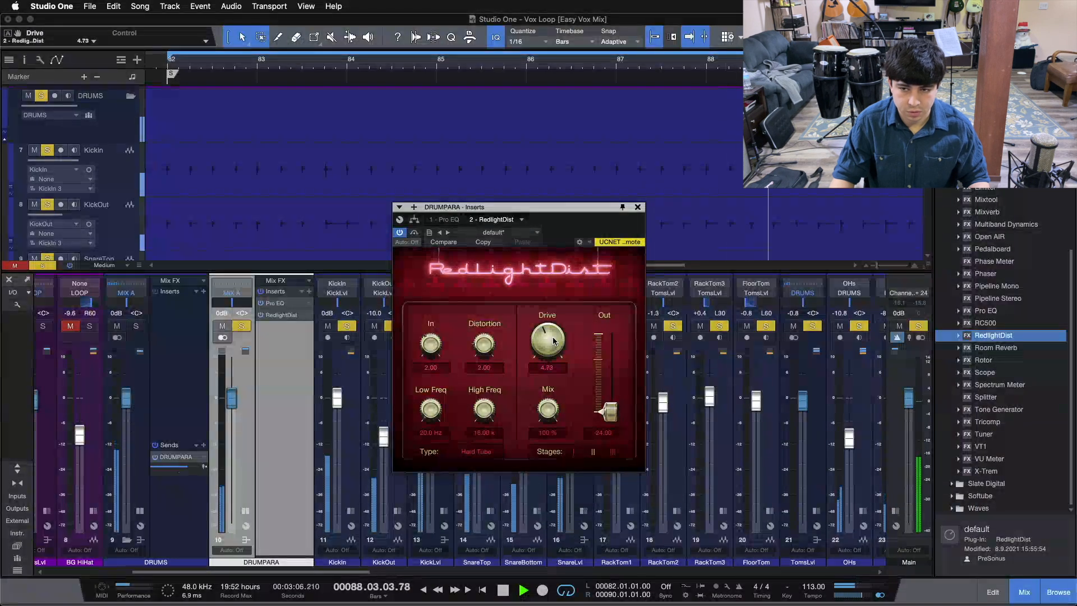
scroll(553, 340, down, 1)
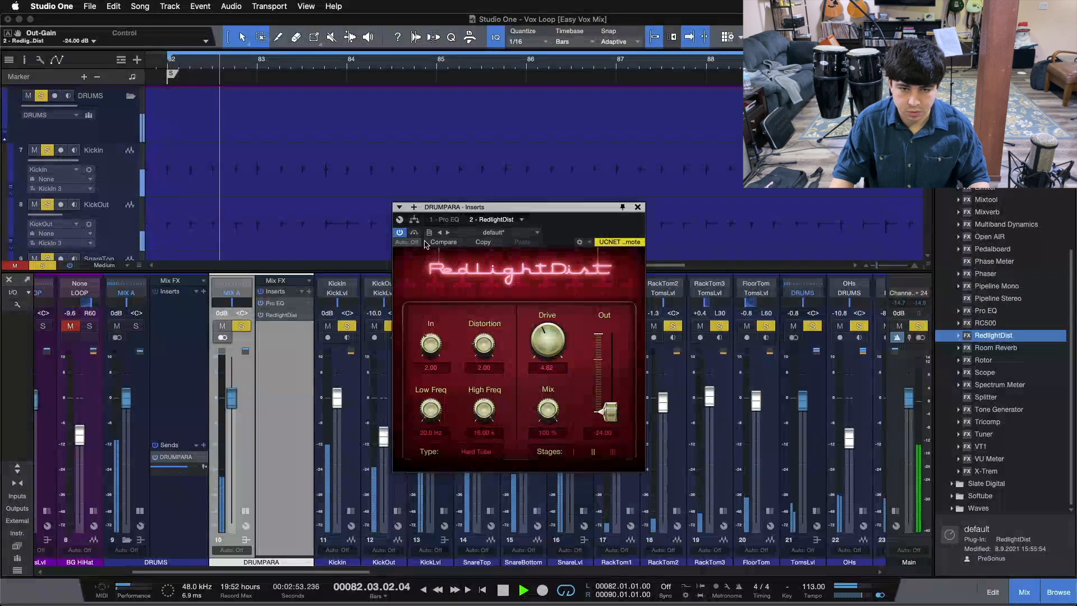
Compare the drums with RedlightDist bypassed and active, raise its Drive to 4.95, then stop playback and close the plug-in
click(416, 233)
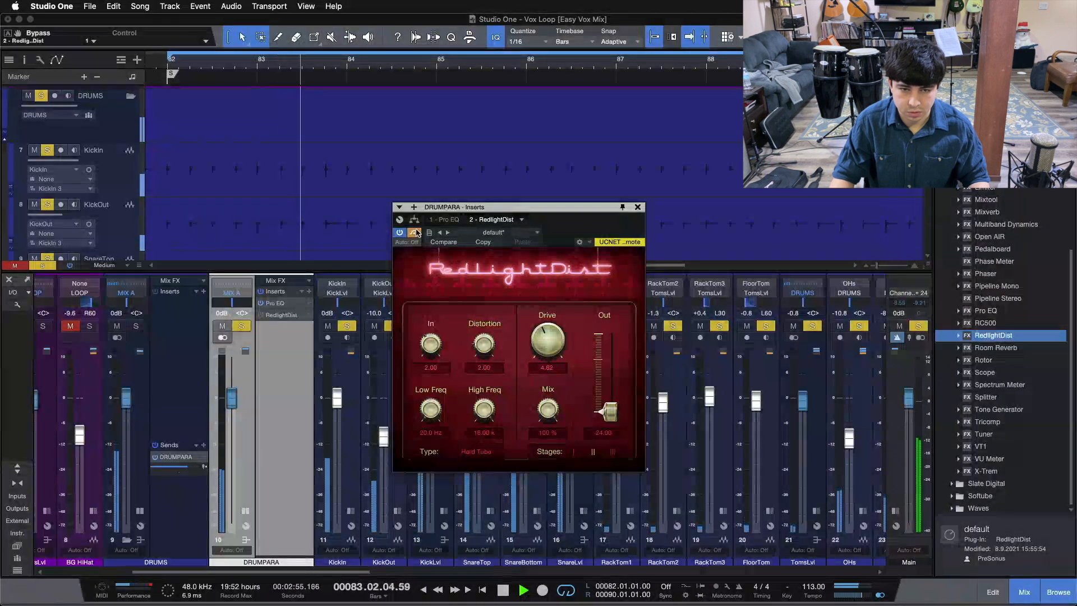
click(416, 233)
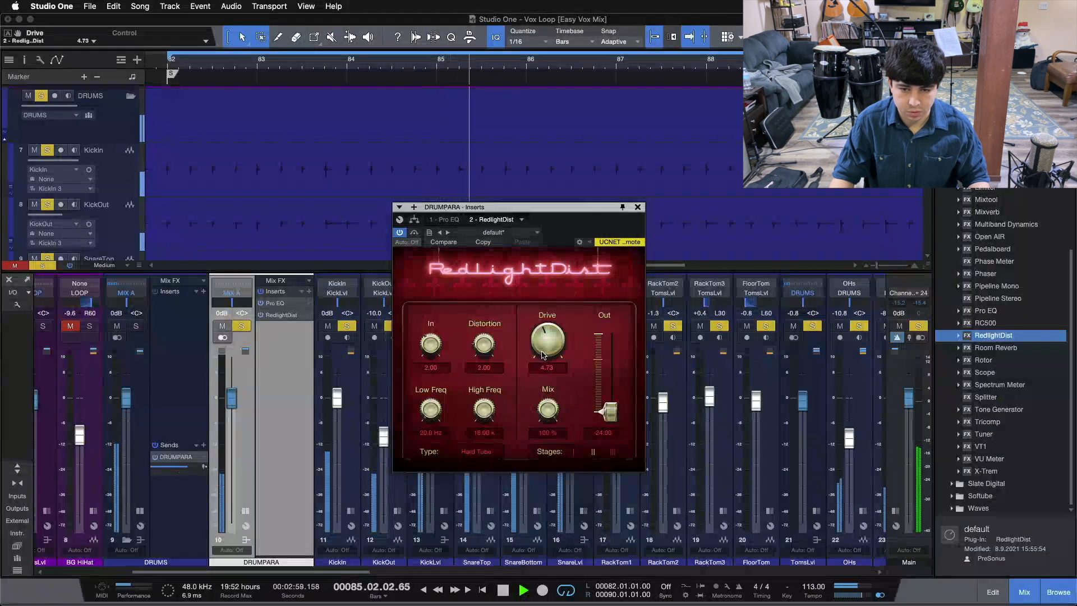
scroll(543, 355, up, 2)
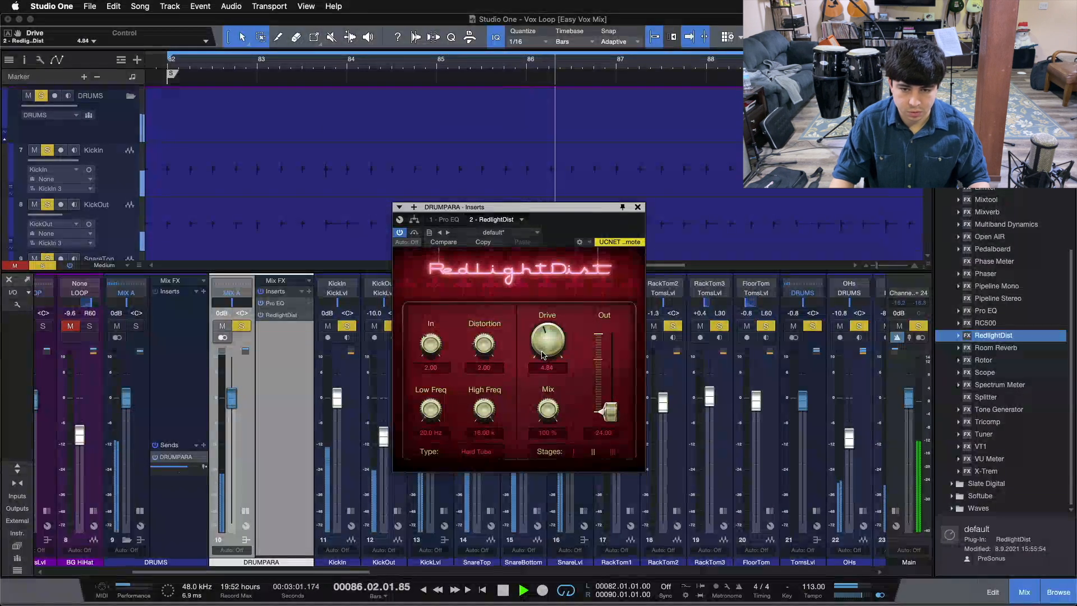
scroll(543, 355, up, 4)
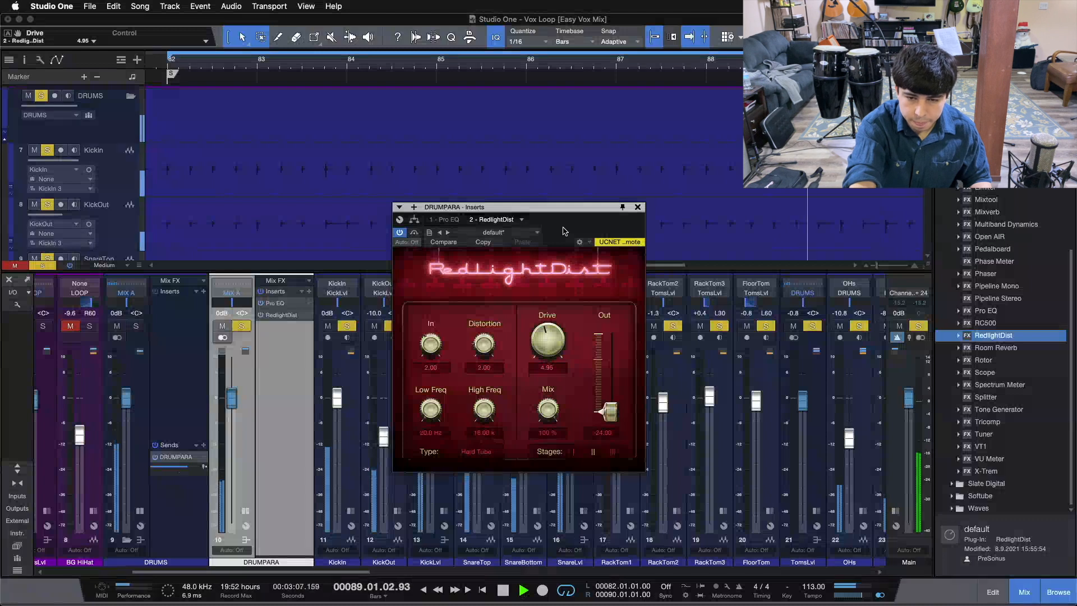
key(space)
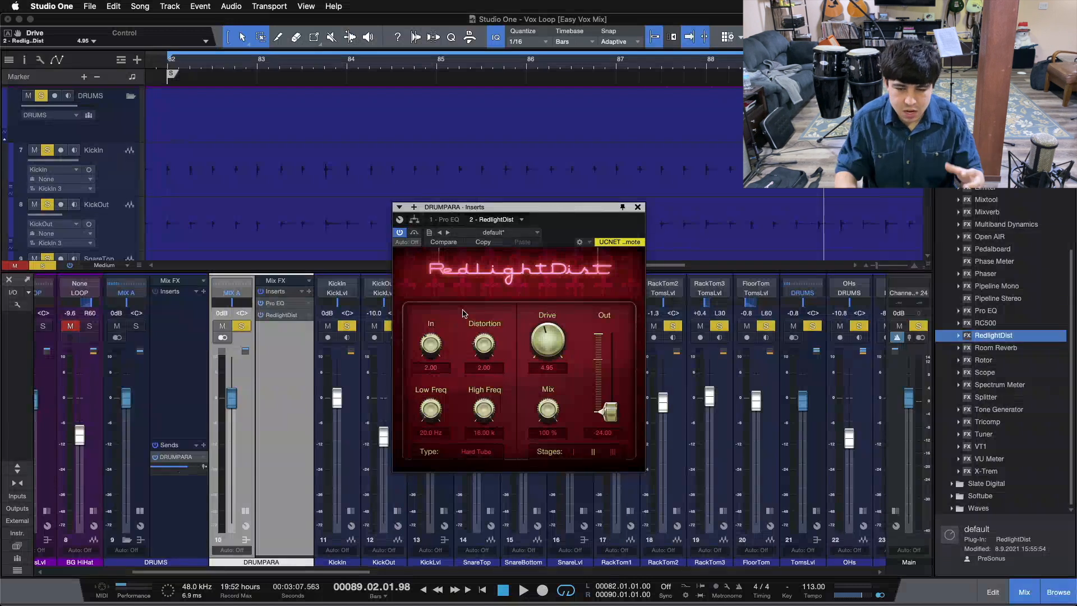
click(638, 208)
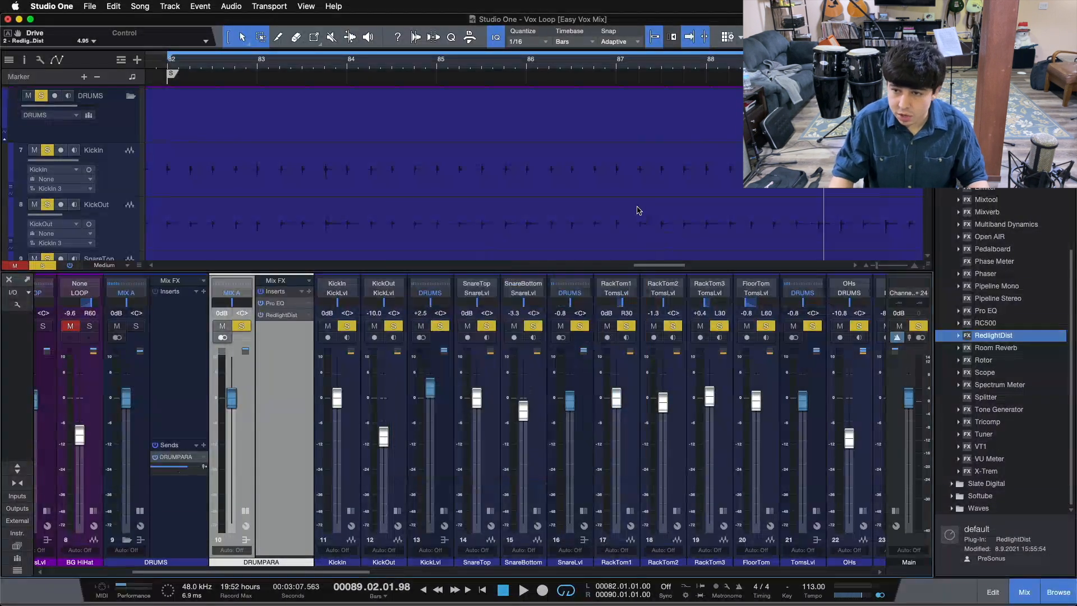
Find Beat Delay among the effects and insert it after RedlightDist on the DRUMPARA bus
scroll(1001, 254, up, 5)
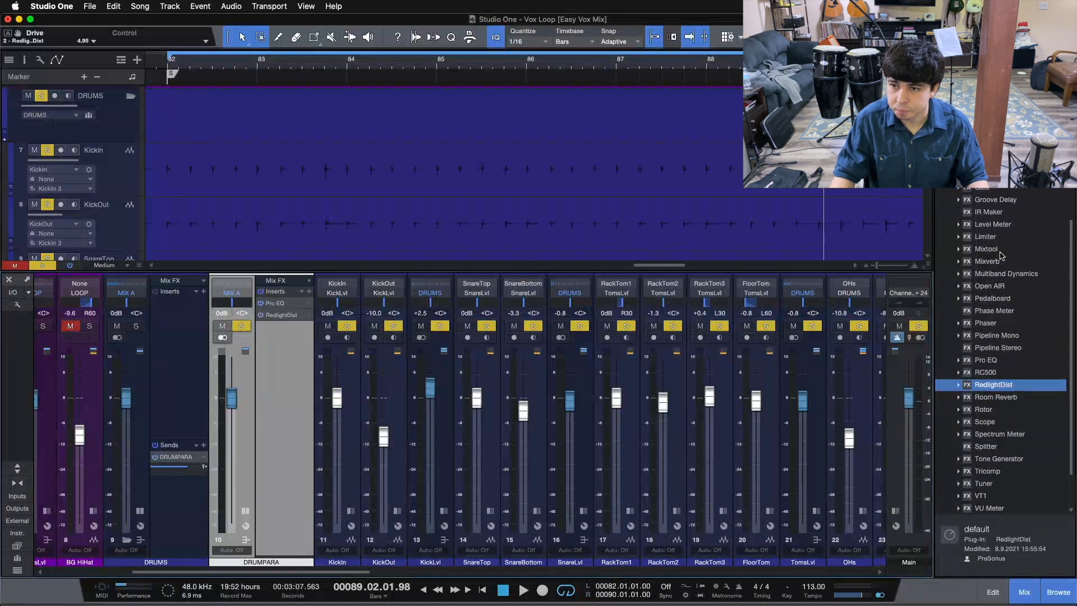
scroll(1000, 254, up, 4)
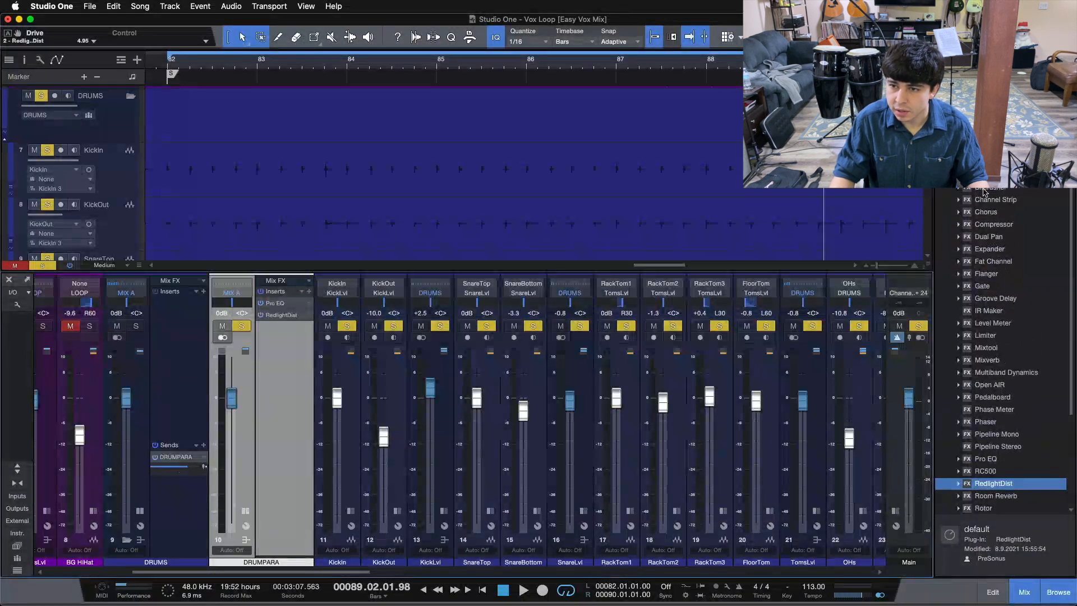
drag(991, 174, 273, 341)
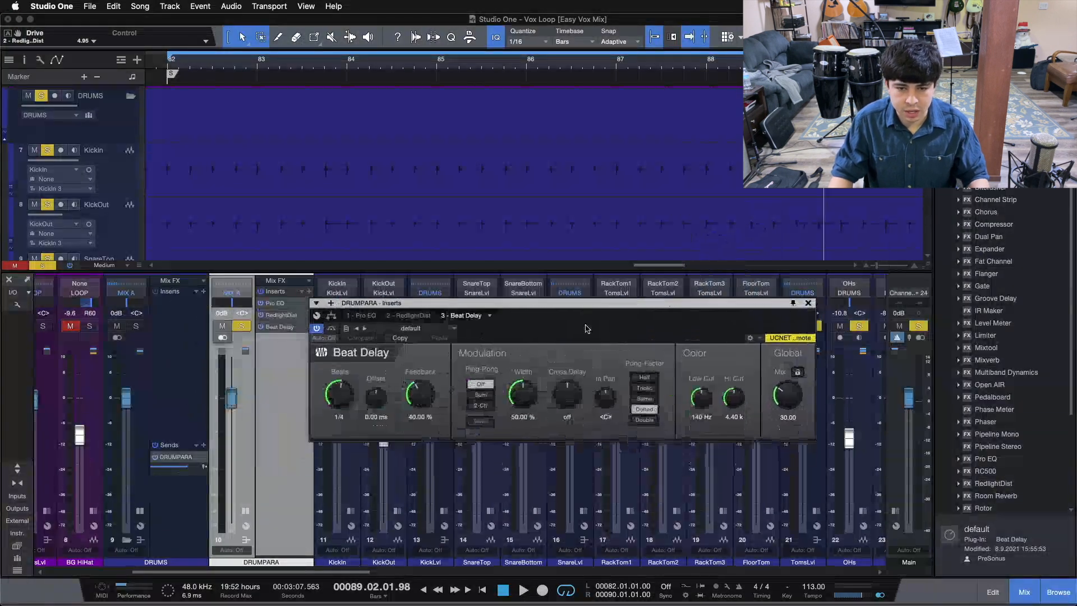
Set the Beat Delay to 1/8 beats, 2-Ch ping-pong, a Double pong factor and 100% width
click(350, 422)
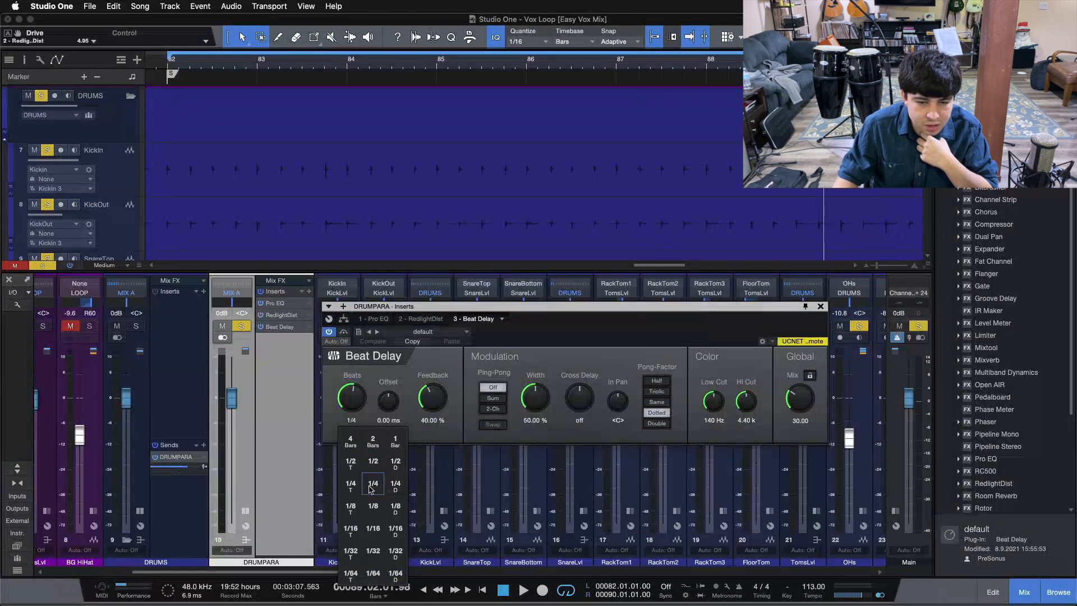
click(373, 508)
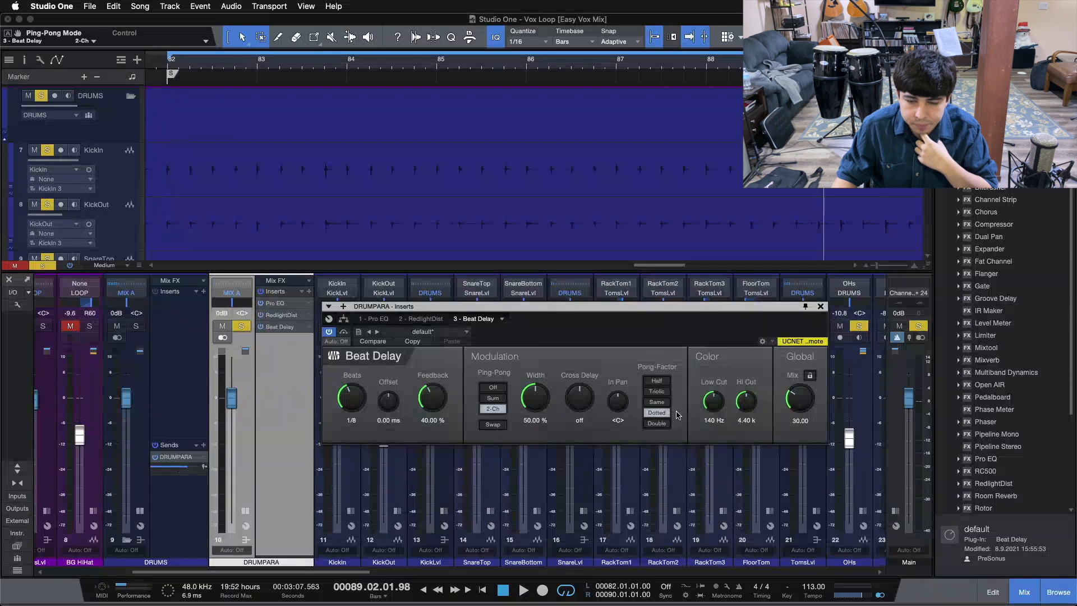
click(656, 424)
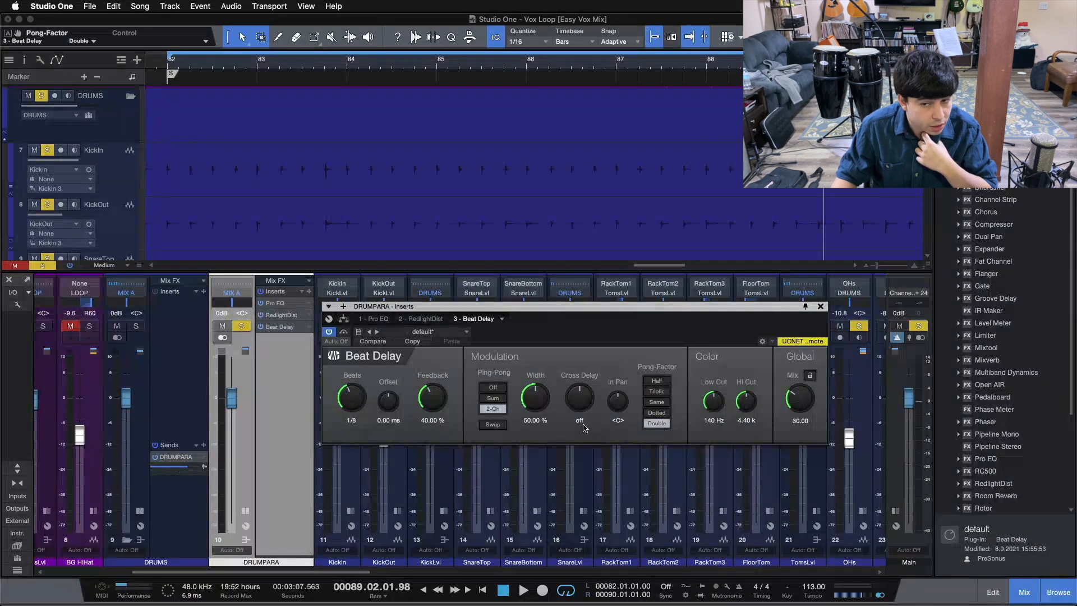
drag(535, 399, 549, 221)
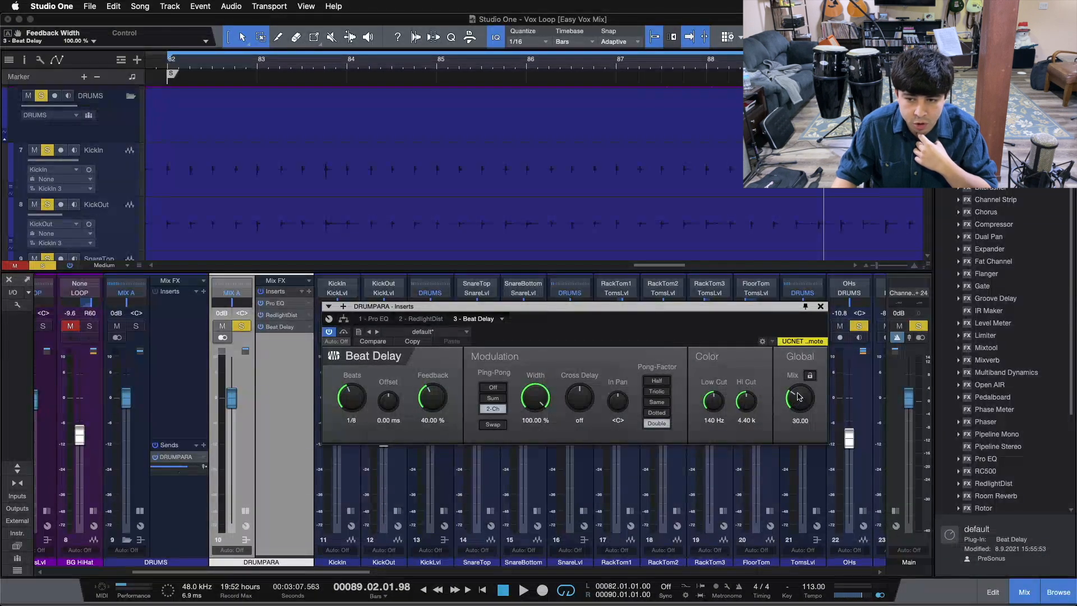
Set the Beat Delay's mix to 0, low cut to 250 Hz and high cut to 3 kHz
drag(800, 399, 785, 489)
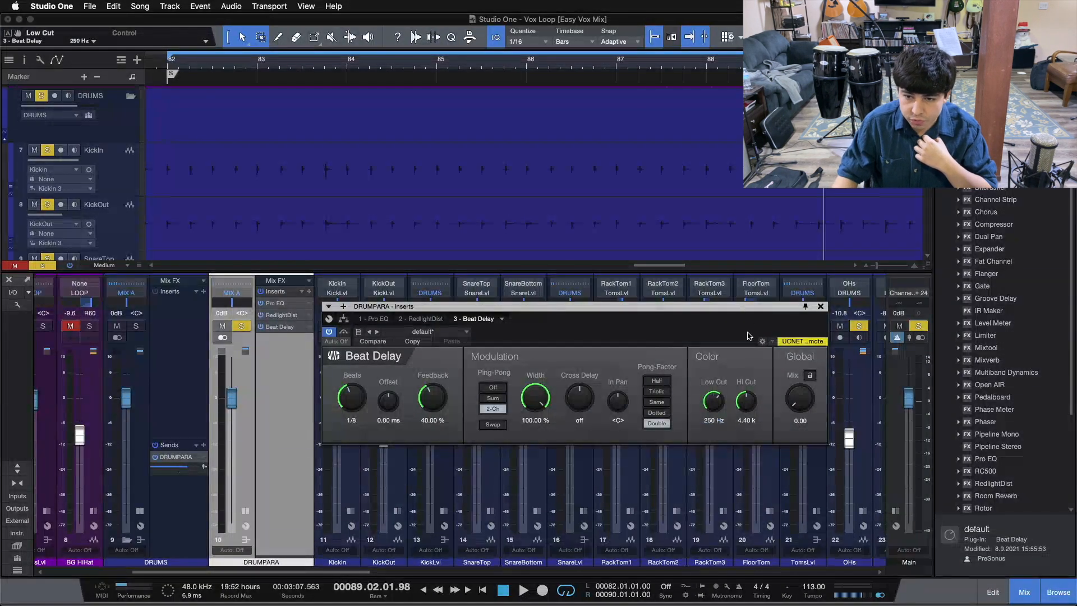
text(3)
key(Return)
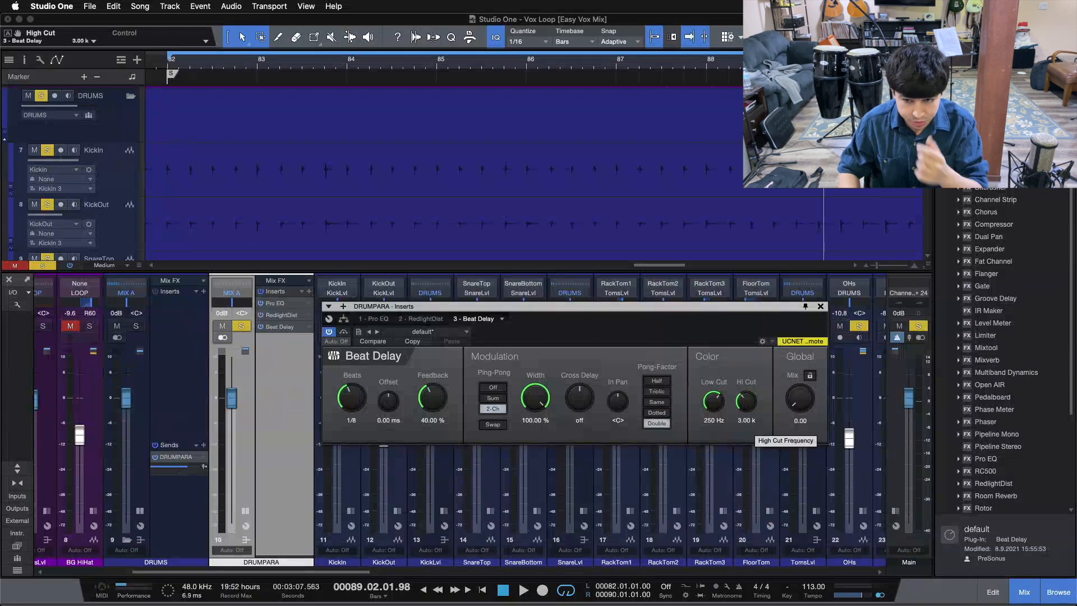
Check the DRUMPARA Pro EQ curve, then return to the Beat Delay and reposition its window
click(376, 319)
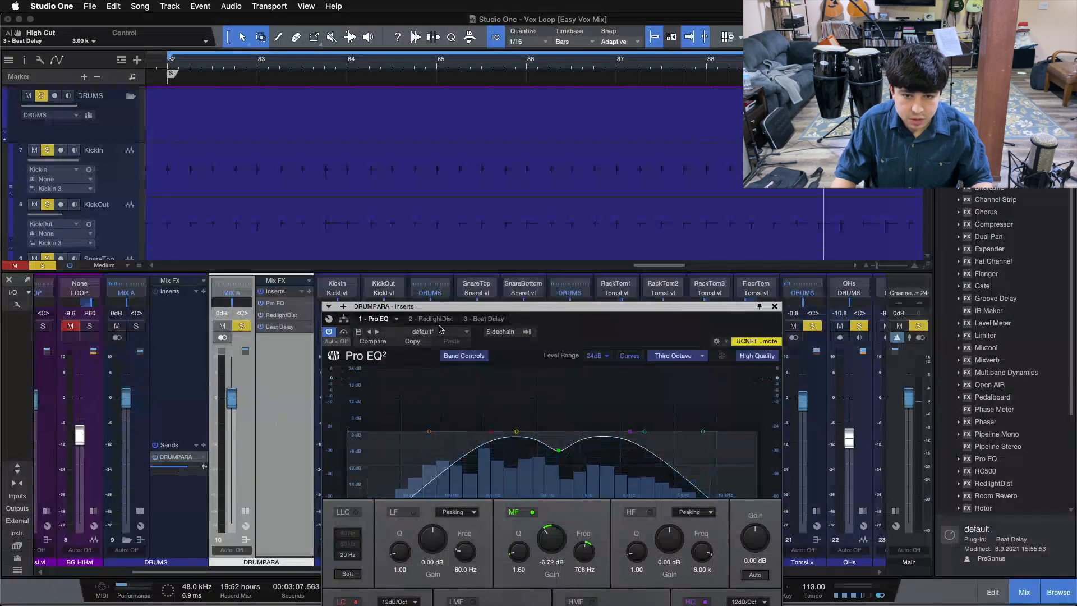
click(485, 321)
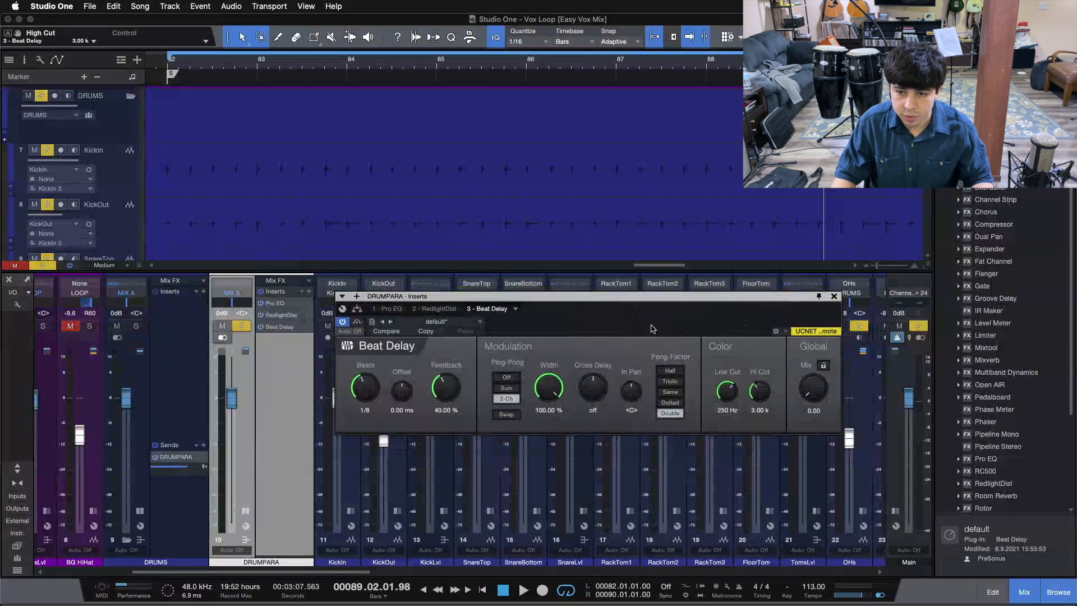
mouse_move(626, 324)
mouse_down()
mouse_move(649, 364)
mouse_move(601, 359)
mouse_move(612, 316)
mouse_up()
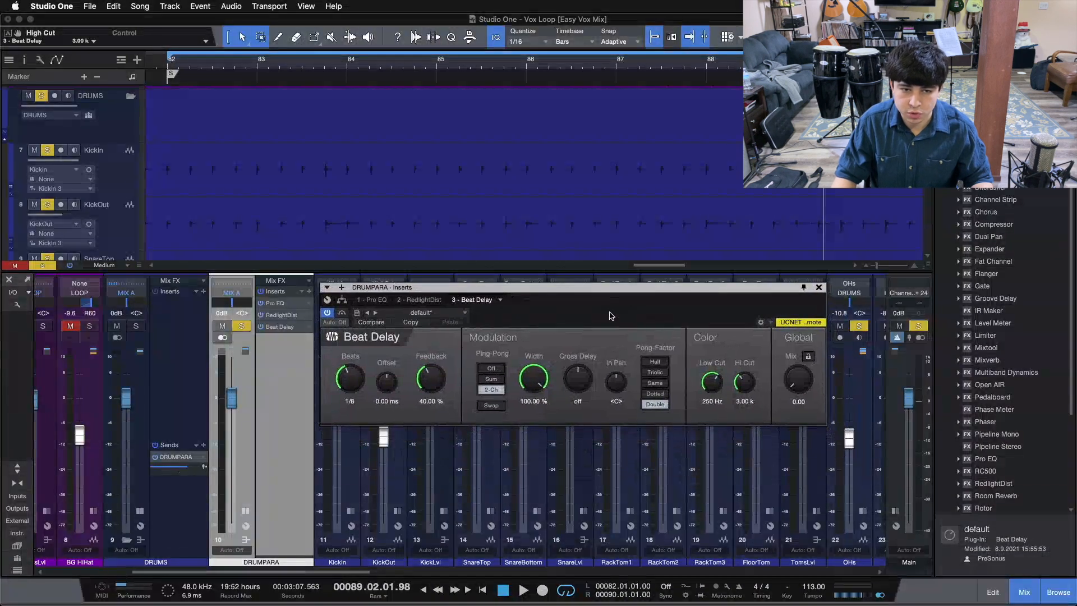
Set the Beat Delay's feedback to 0% and play the drums from the start of the loop
key(KP_1)
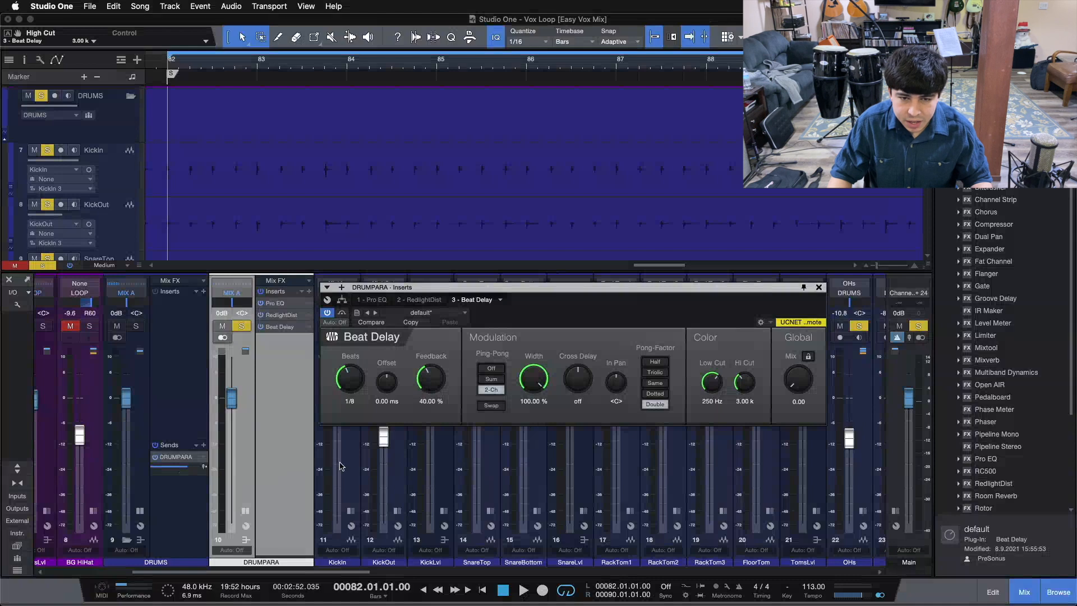
drag(430, 373, 409, 368)
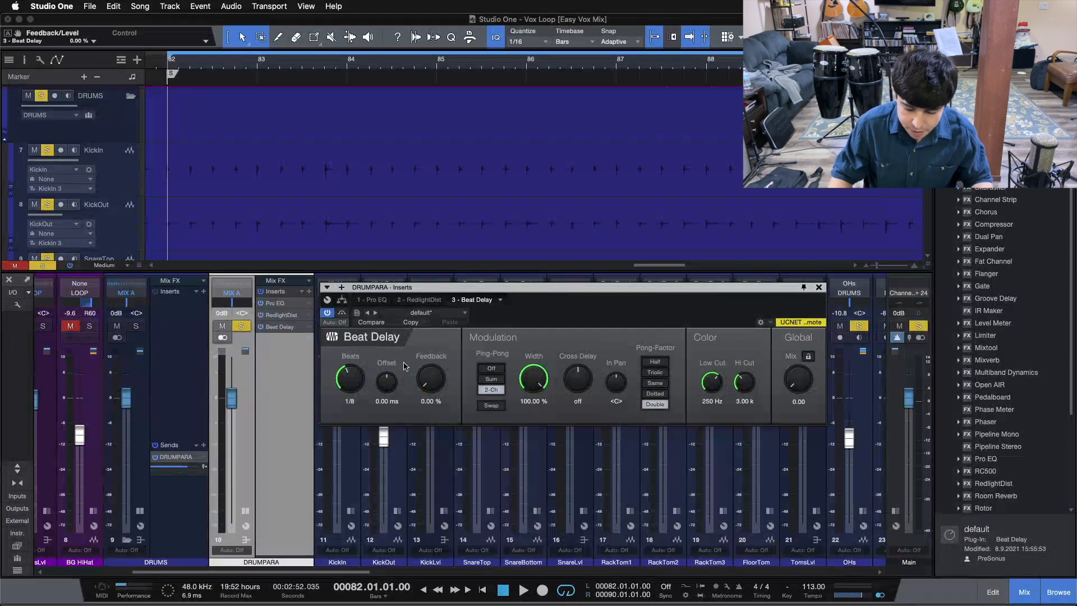
key(space)
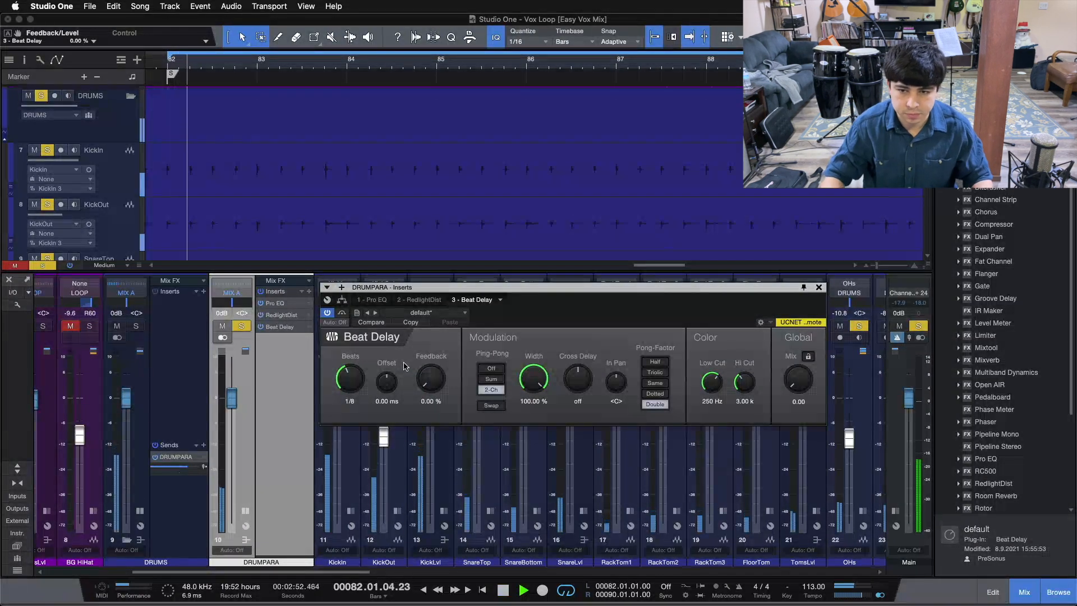
Raise the Beat Delay's mix gradually from zero to 42 while the loop plays
scroll(801, 383, up, 5)
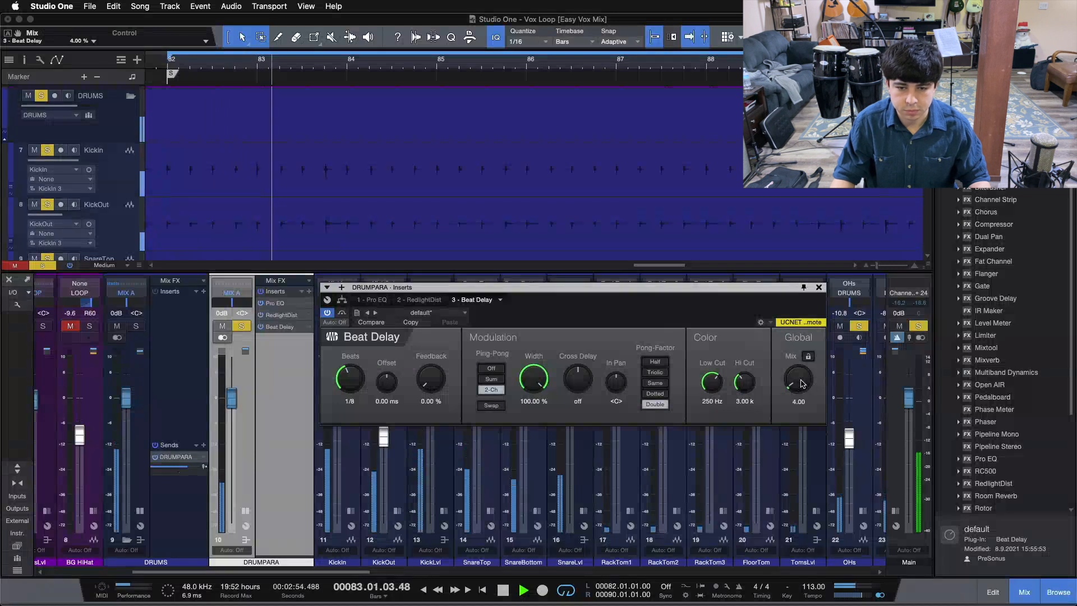
scroll(801, 384, up, 3)
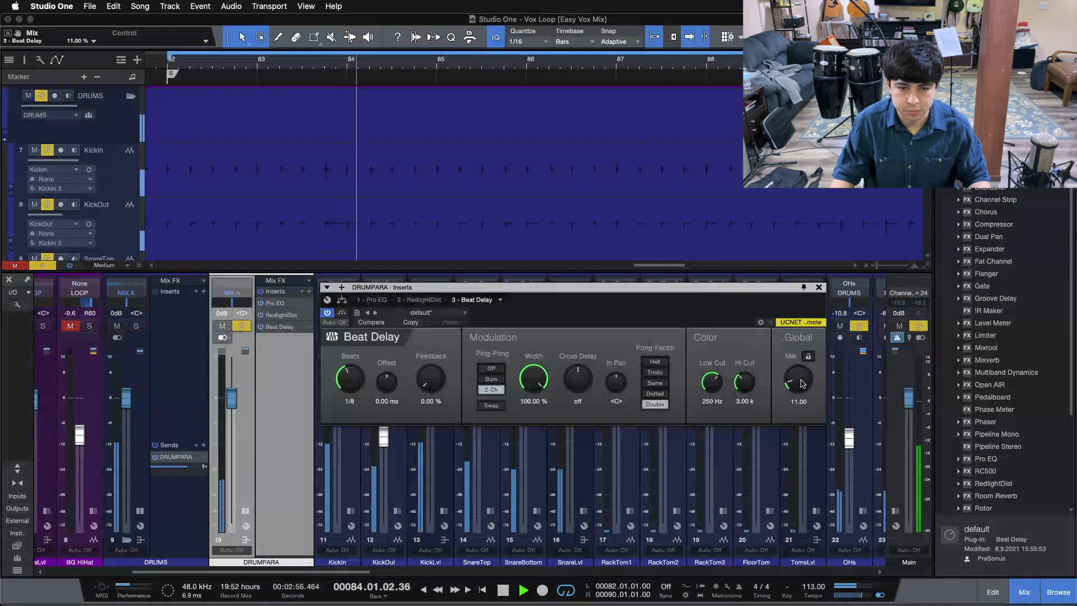
scroll(801, 384, up, 1)
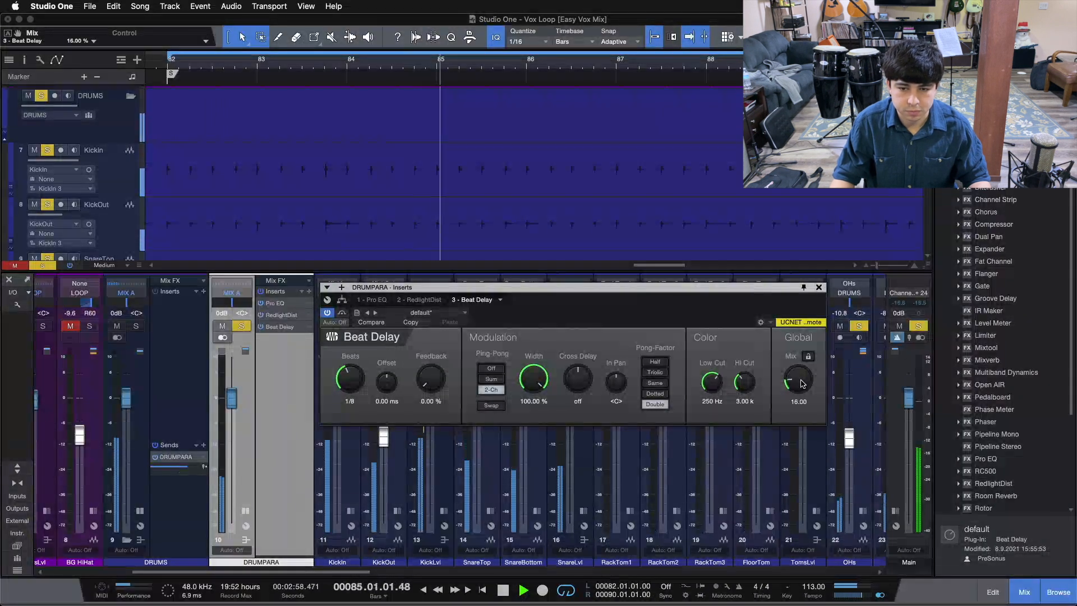
scroll(801, 383, up, 3)
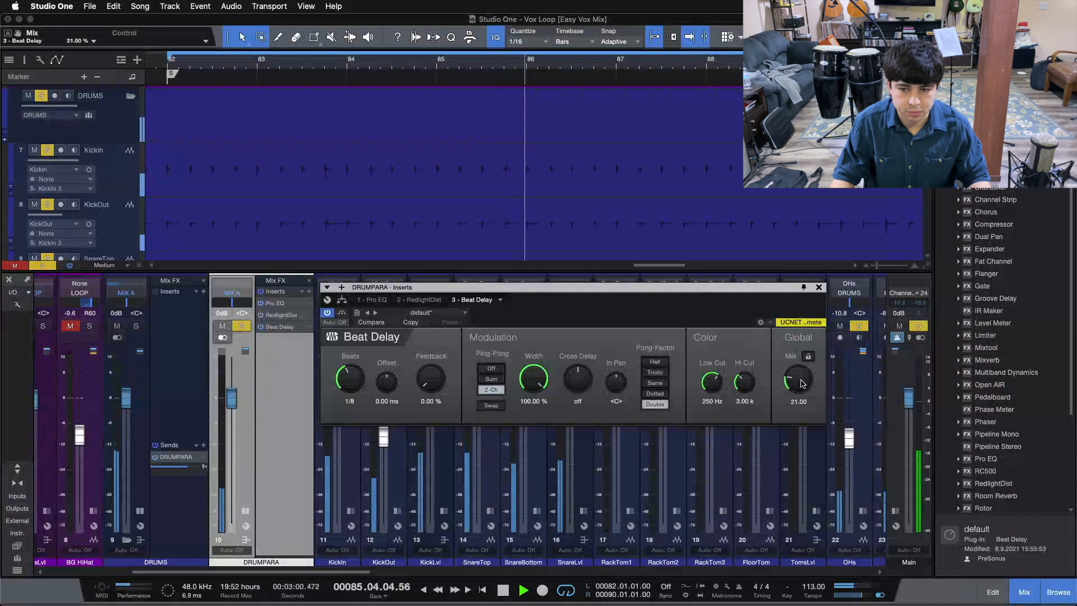
scroll(801, 384, up, 5)
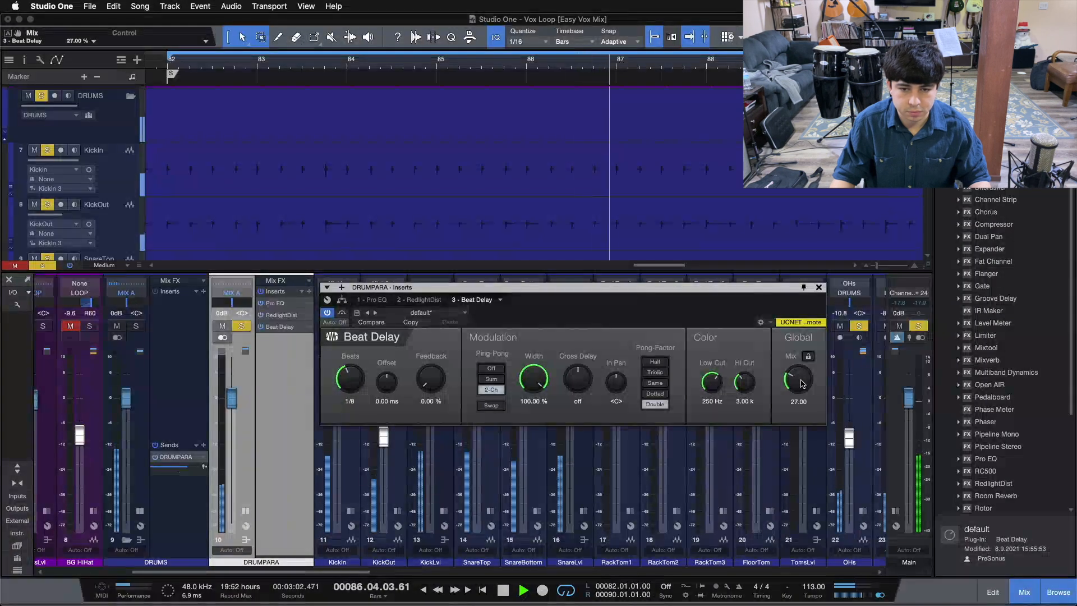
scroll(801, 383, up, 4)
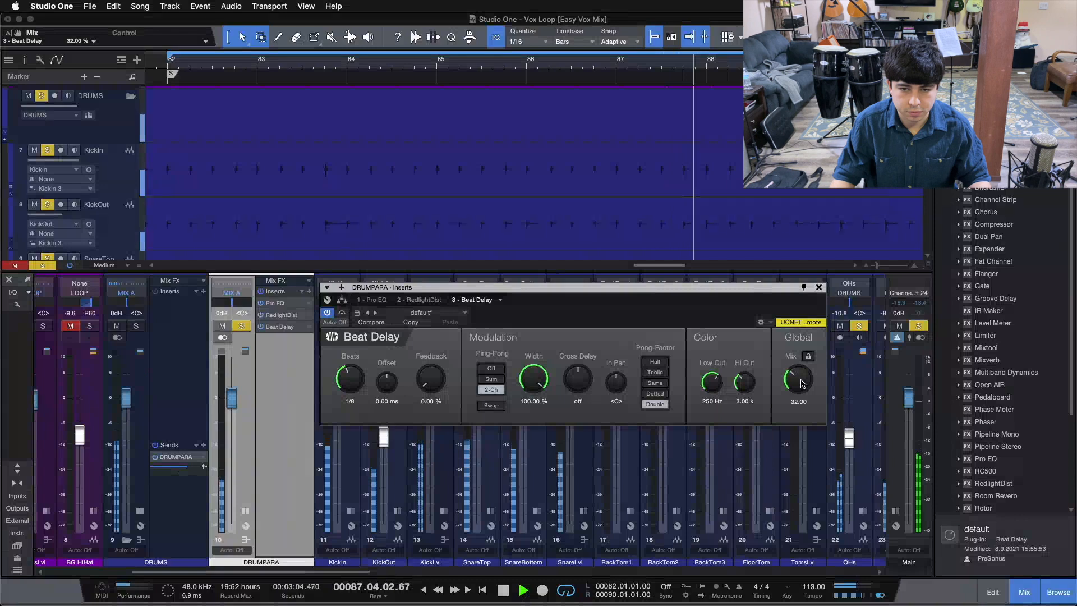
scroll(801, 383, up, 1)
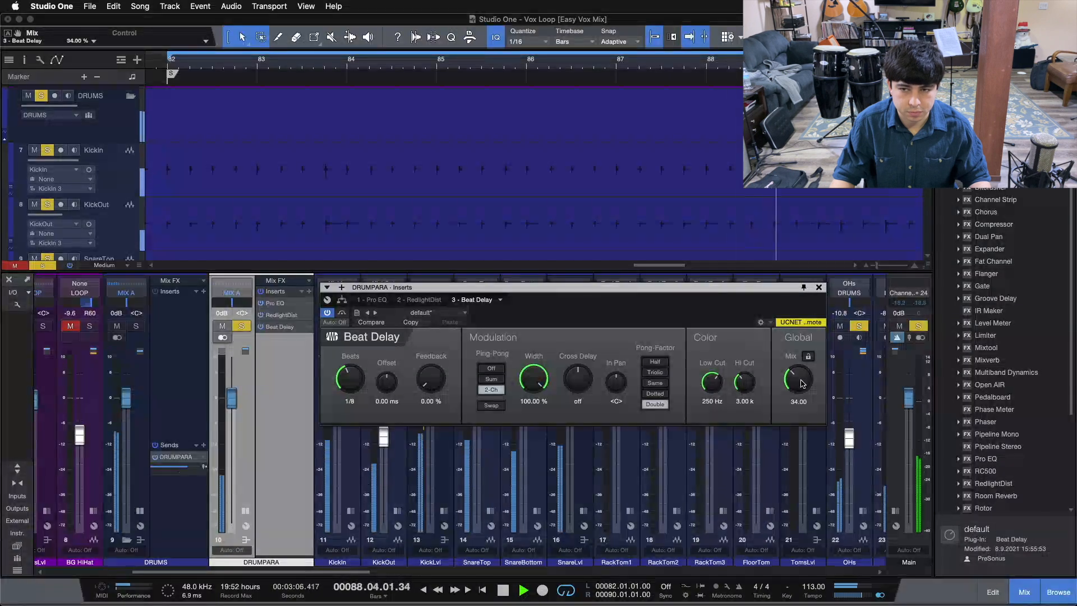
scroll(801, 383, up, 1)
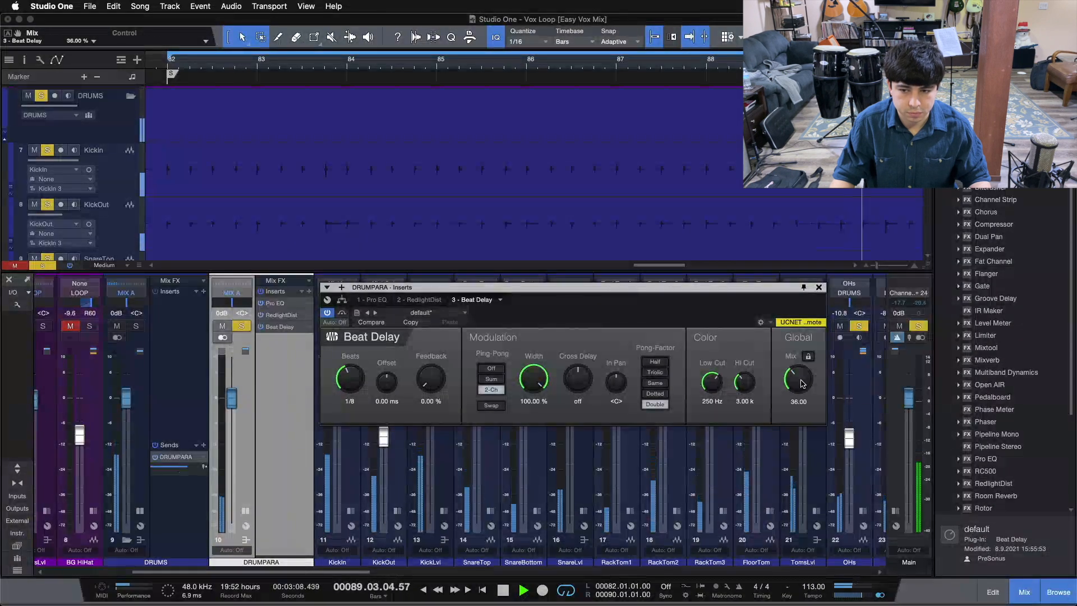
scroll(801, 383, up, 6)
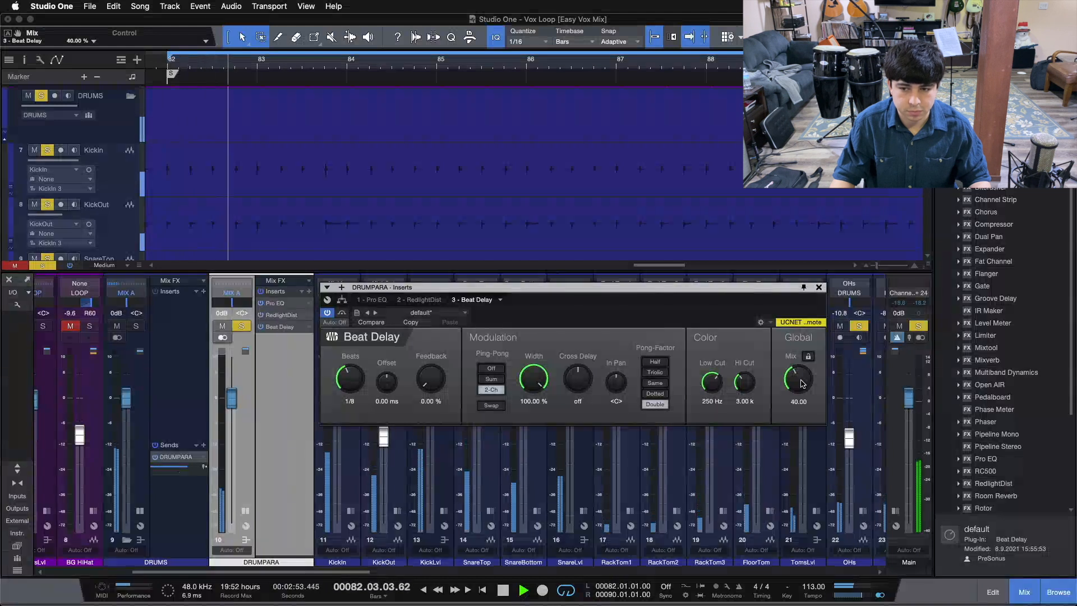
scroll(801, 383, down, 1)
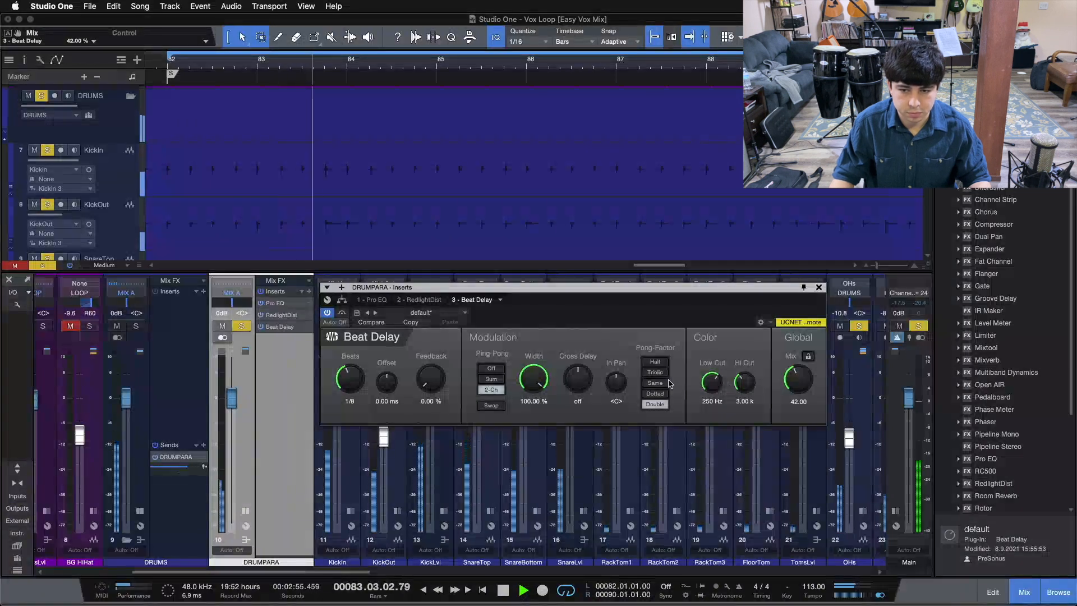
Compare the Half and Same pong factors, settling on Half, and raise the Beat Delay's mix to 45
click(654, 362)
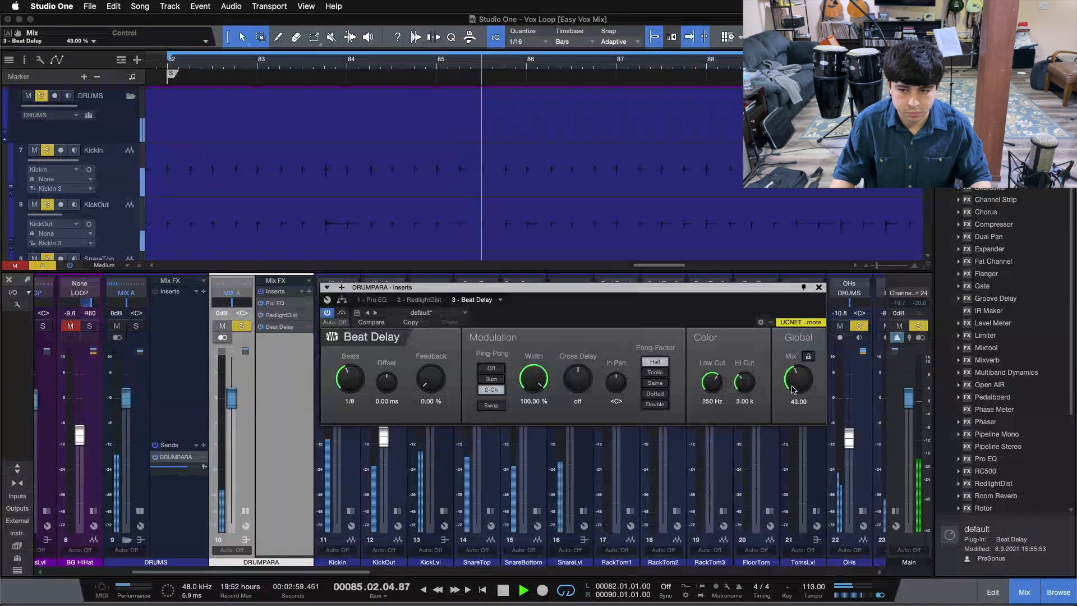
scroll(793, 390, up, 2)
click(654, 383)
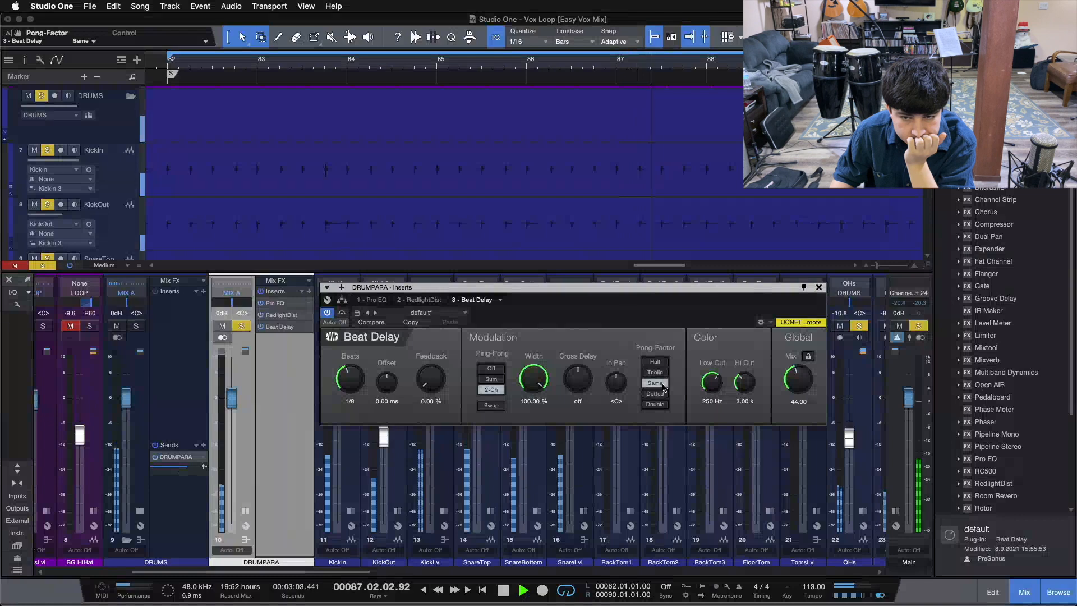
click(655, 362)
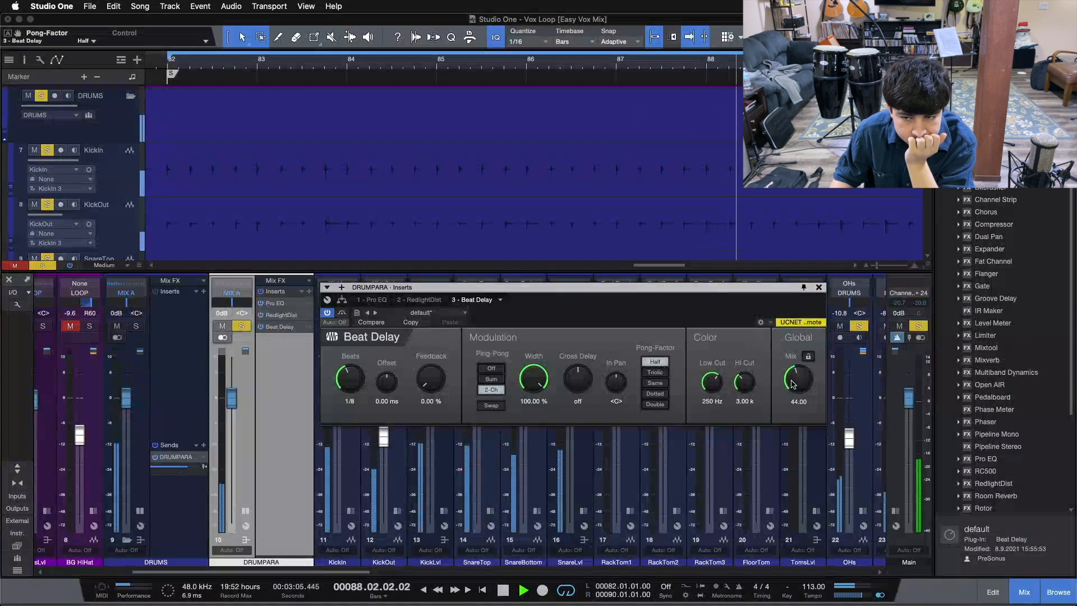
scroll(794, 385, up, 1)
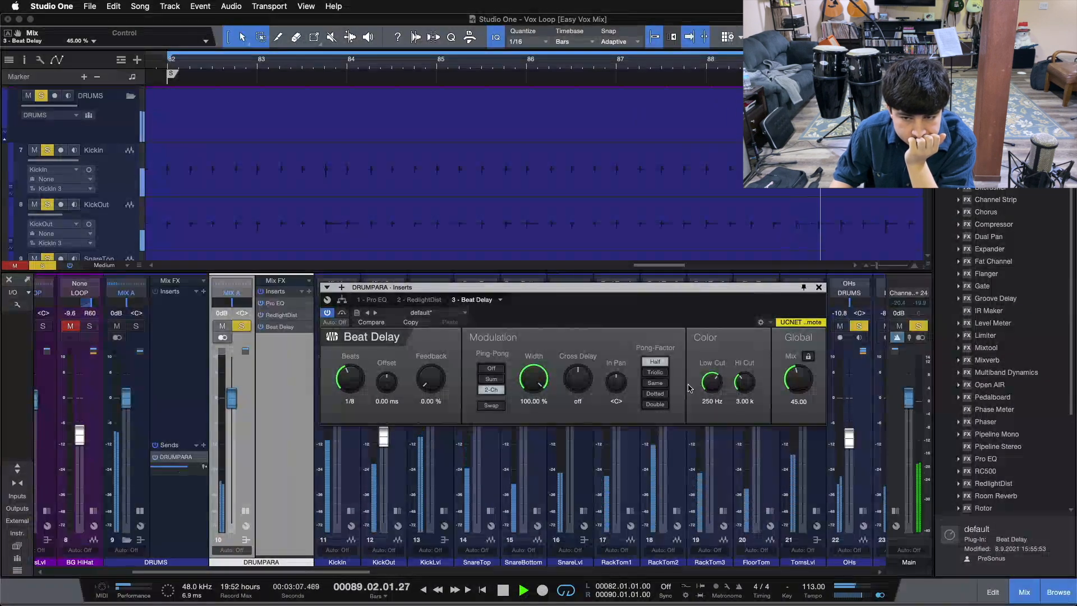
Audition the Dotted and Double pong factors, return to Half and raise the Beat Delay's mix to 50
click(665, 394)
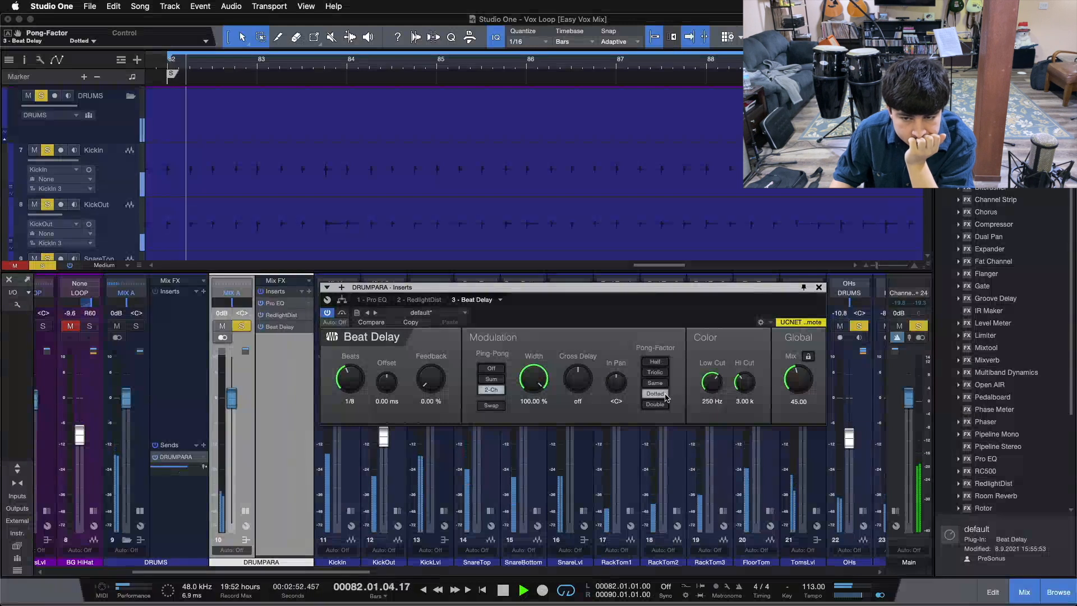
click(661, 404)
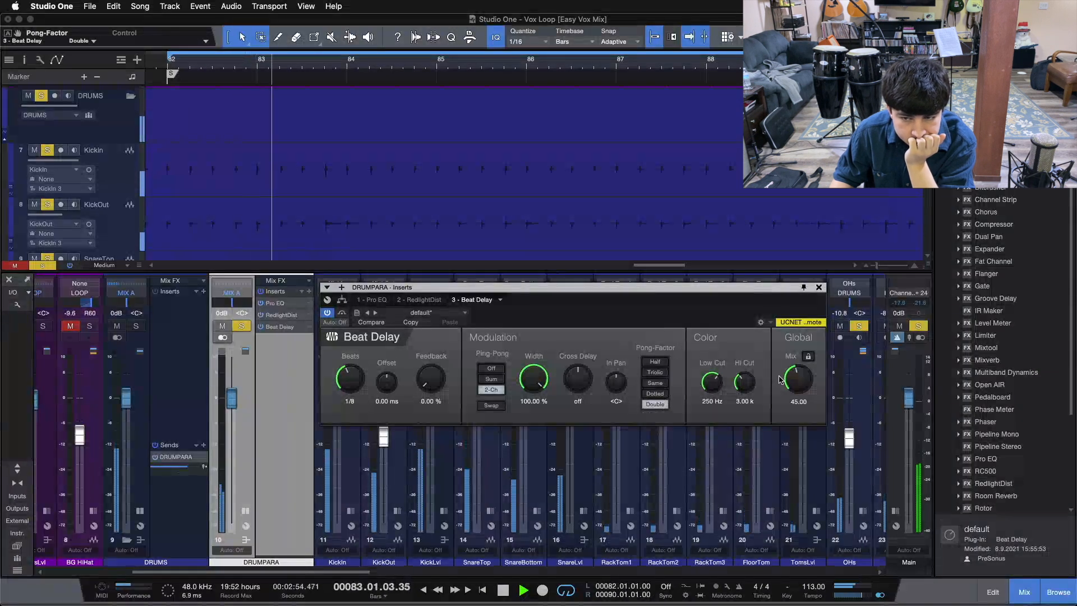
scroll(793, 382, up, 1)
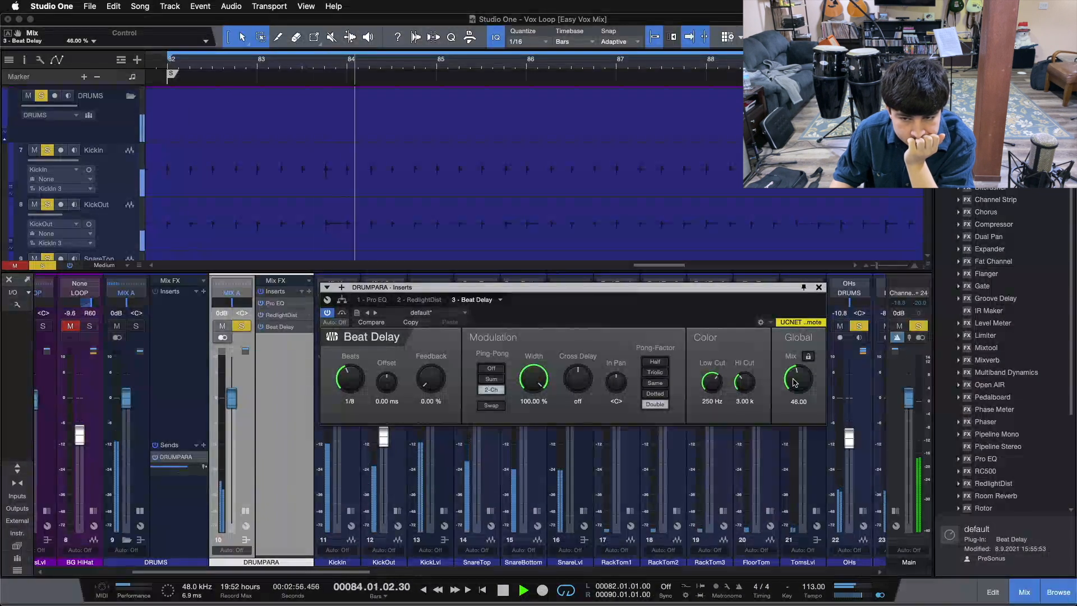
click(655, 361)
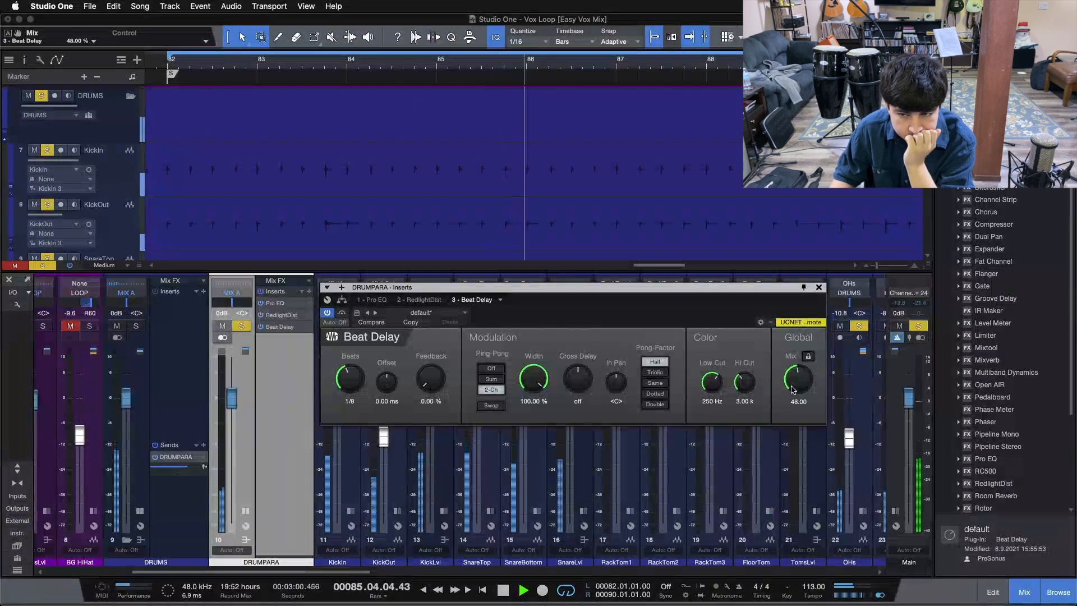
scroll(793, 390, up, 3)
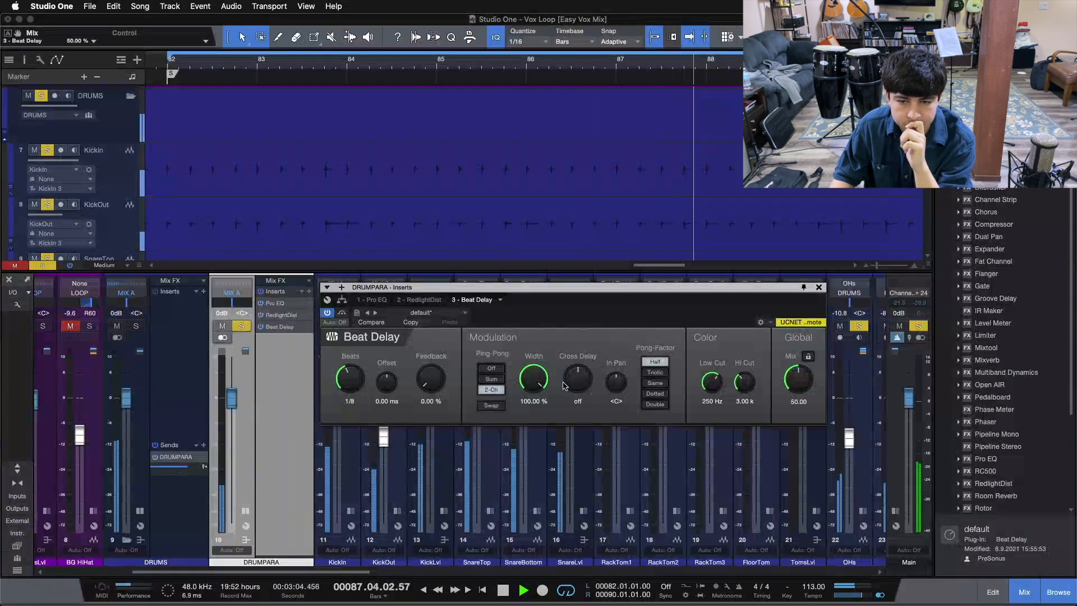
Try the Same pong factor with the cross delay raised to about R 07 ms, restoring cross delay off and the Half factor
click(655, 383)
scroll(591, 381, up, 1)
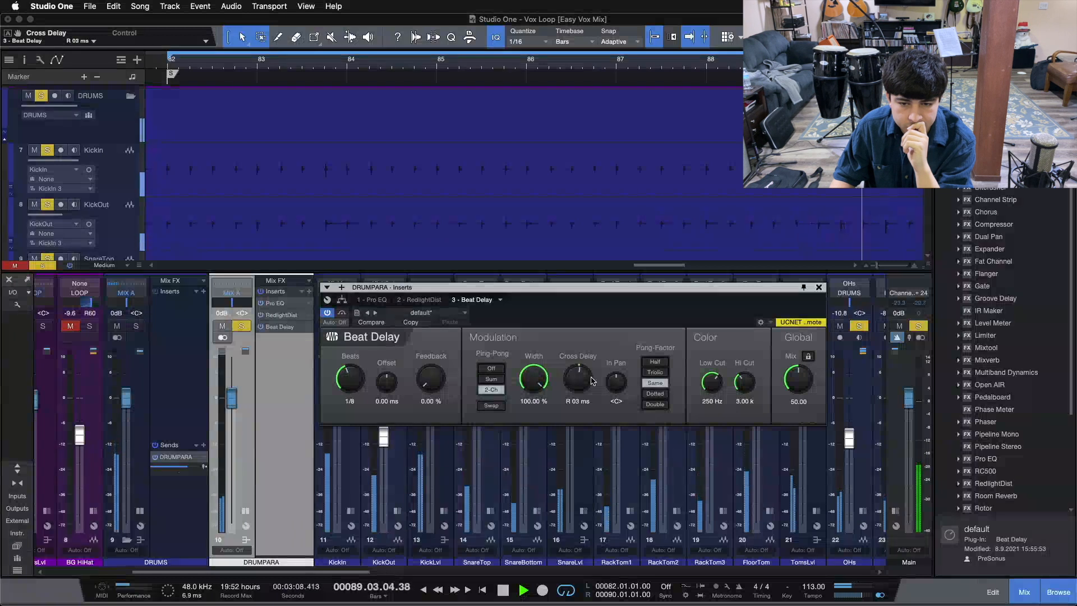
scroll(591, 381, up, 3)
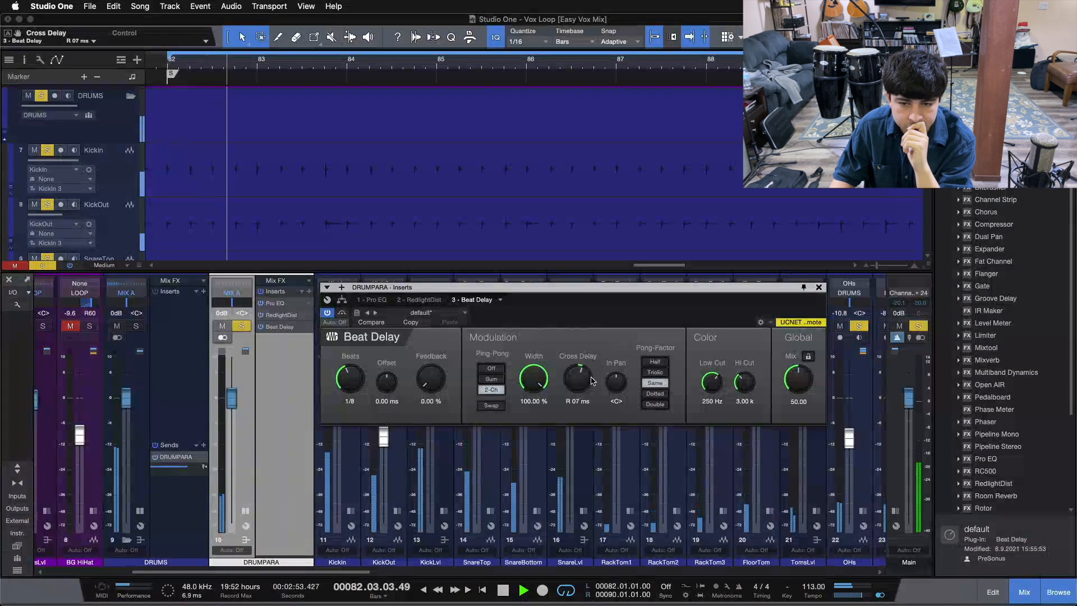
scroll(592, 381, up, 2)
double_click(591, 381)
click(655, 361)
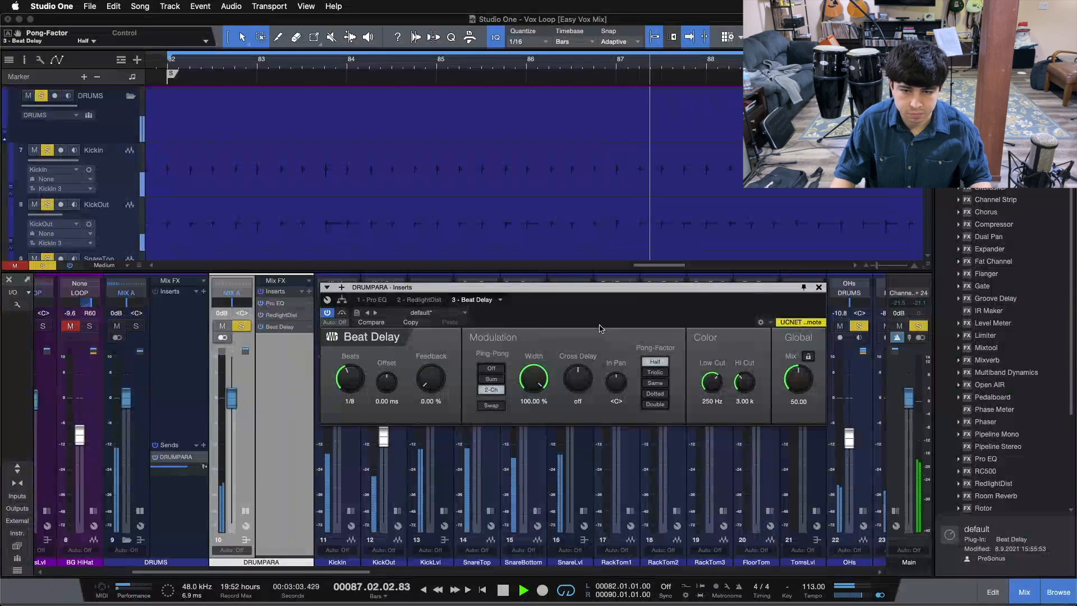
Try the Same pong factor with the Beat Delay's offset lowered to -10.20 ms
click(654, 383)
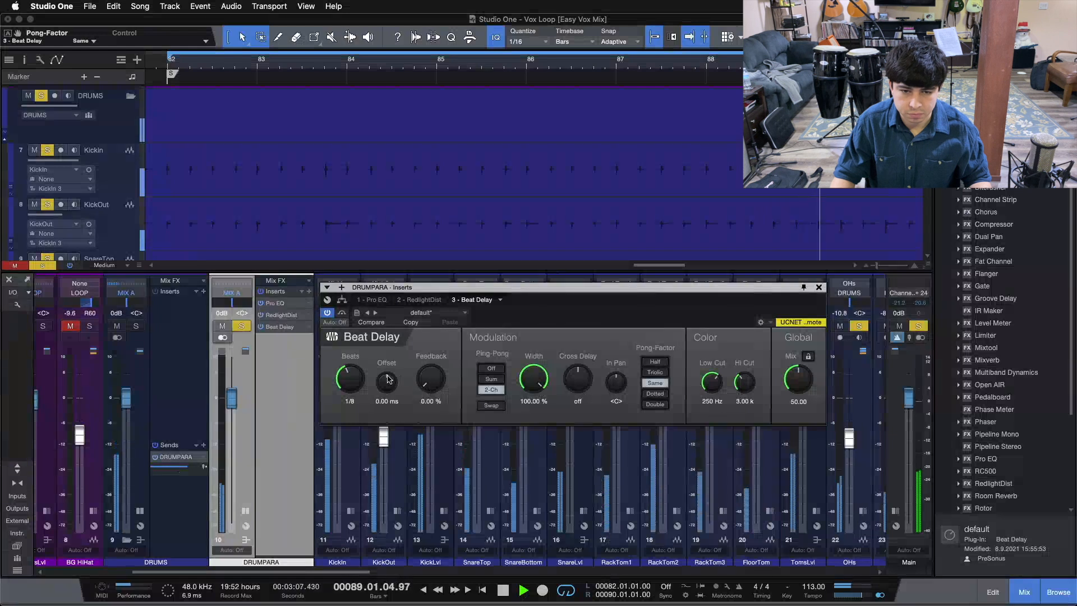
drag(387, 383, 391, 388)
scroll(392, 388, down, 4)
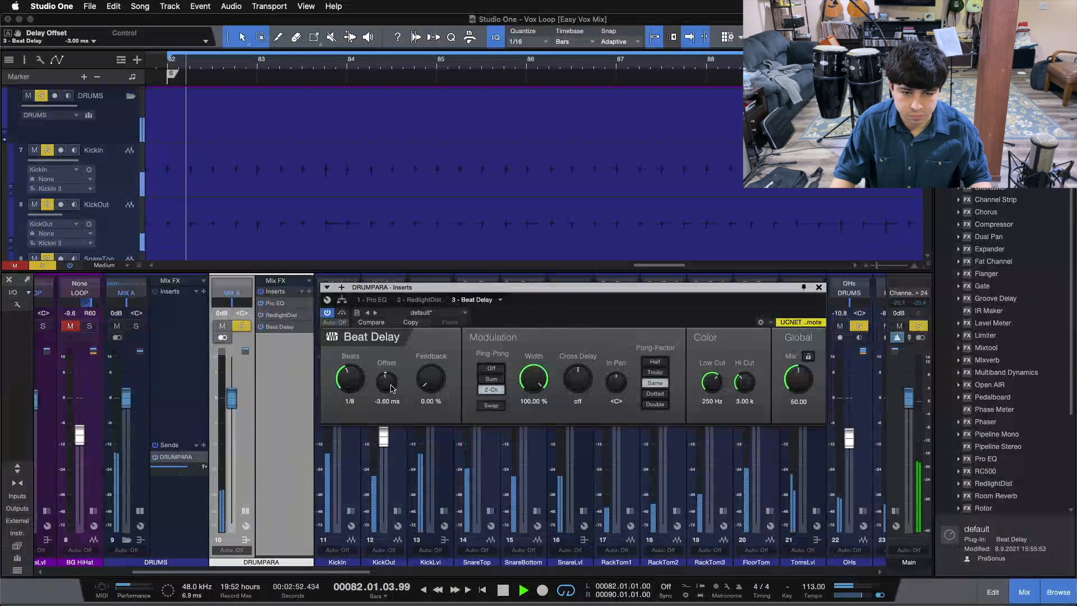
scroll(391, 388, down, 1)
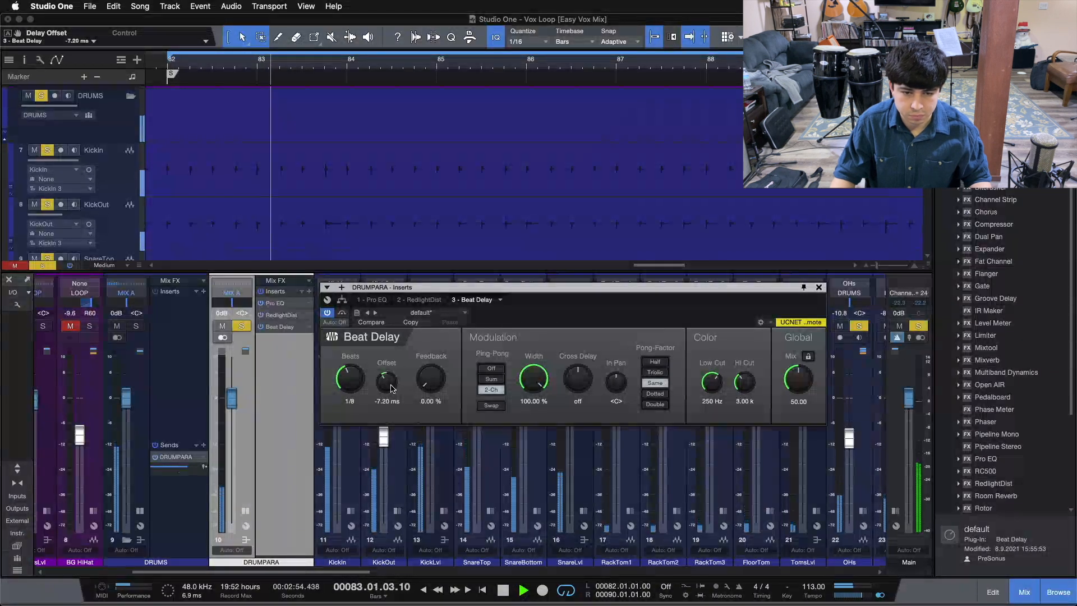
scroll(392, 388, down, 2)
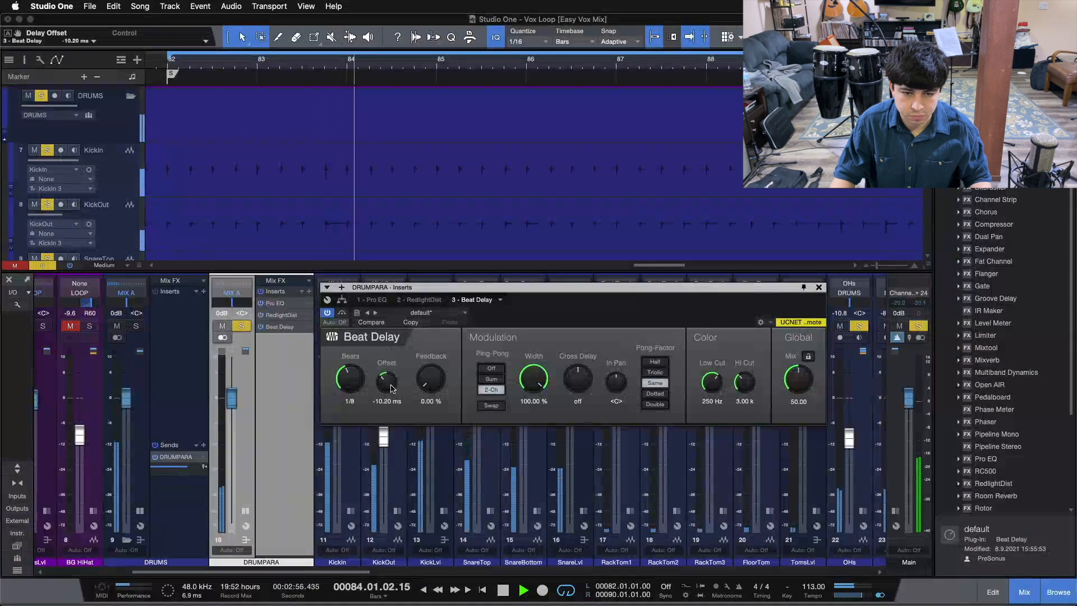
Try a cross delay of R 20 ms, resetting it and the offset to default and the pong factor to Half
scroll(585, 384, up, 4)
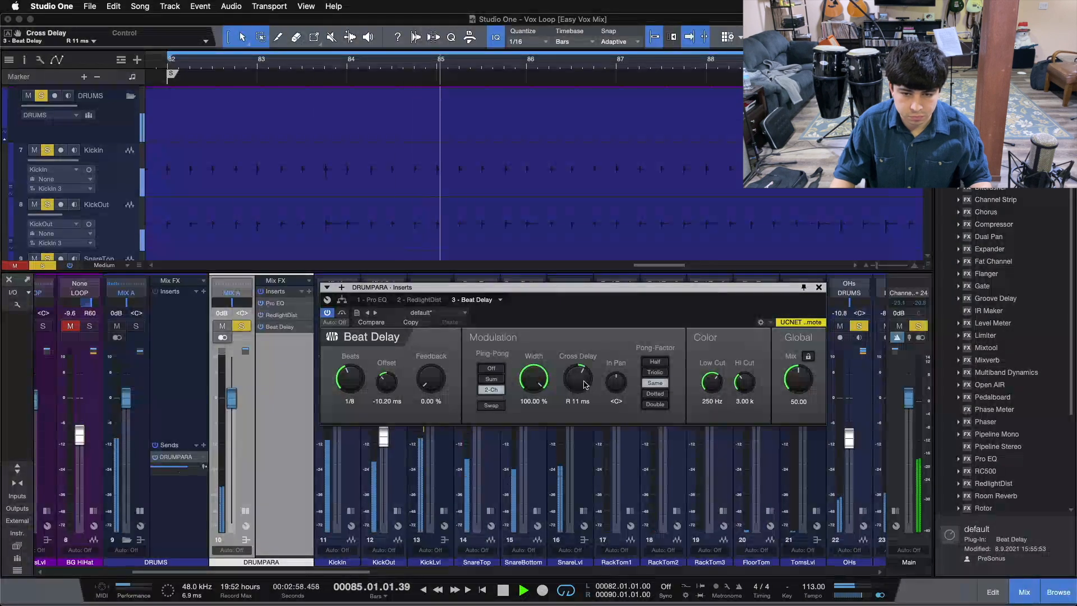
scroll(585, 384, up, 5)
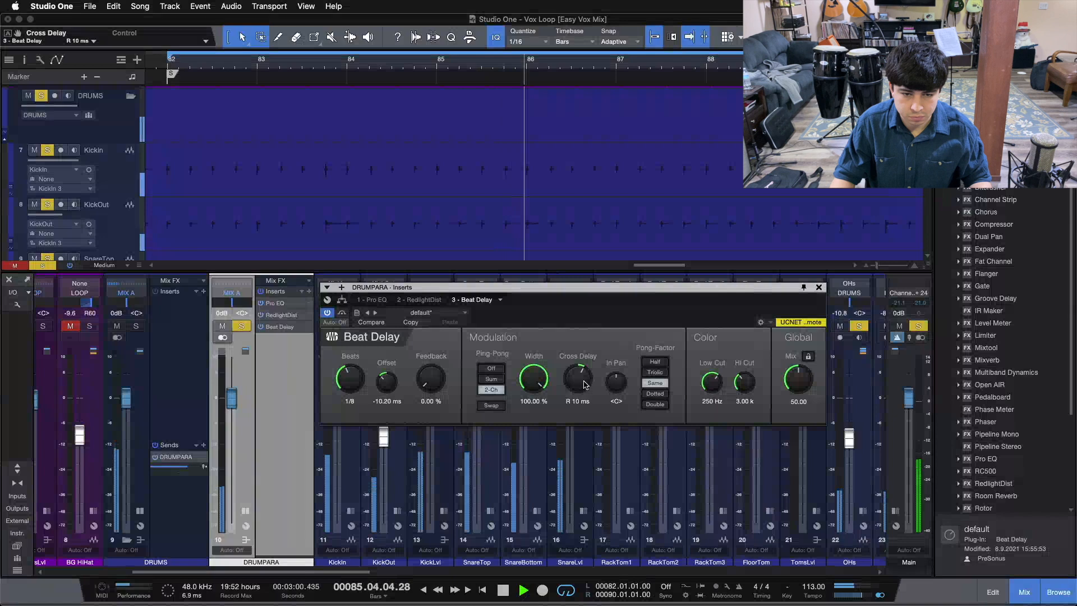
scroll(585, 384, up, 4)
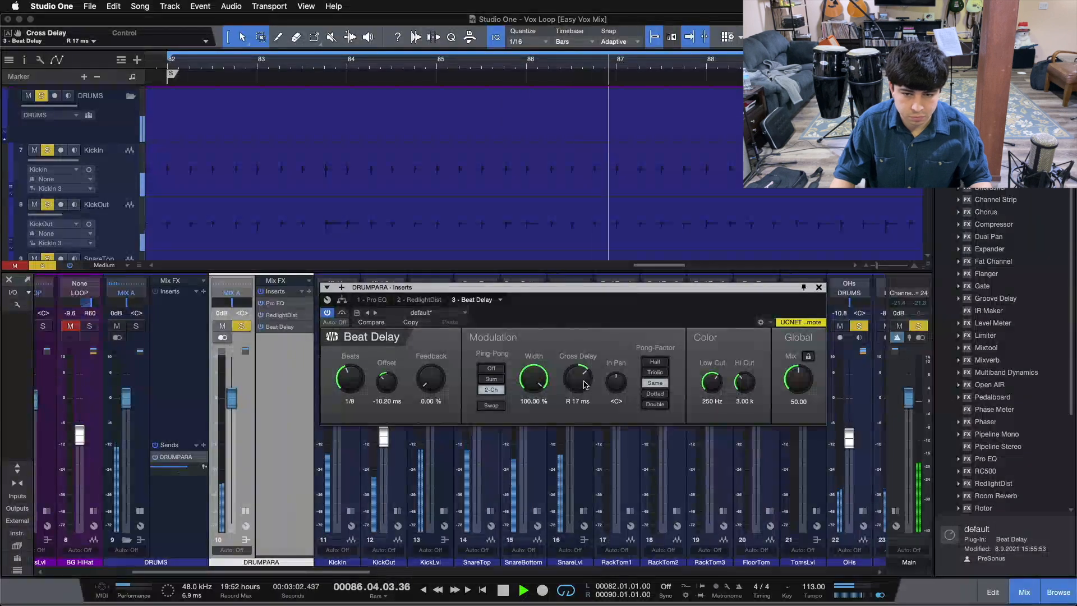
scroll(584, 385, up, 1)
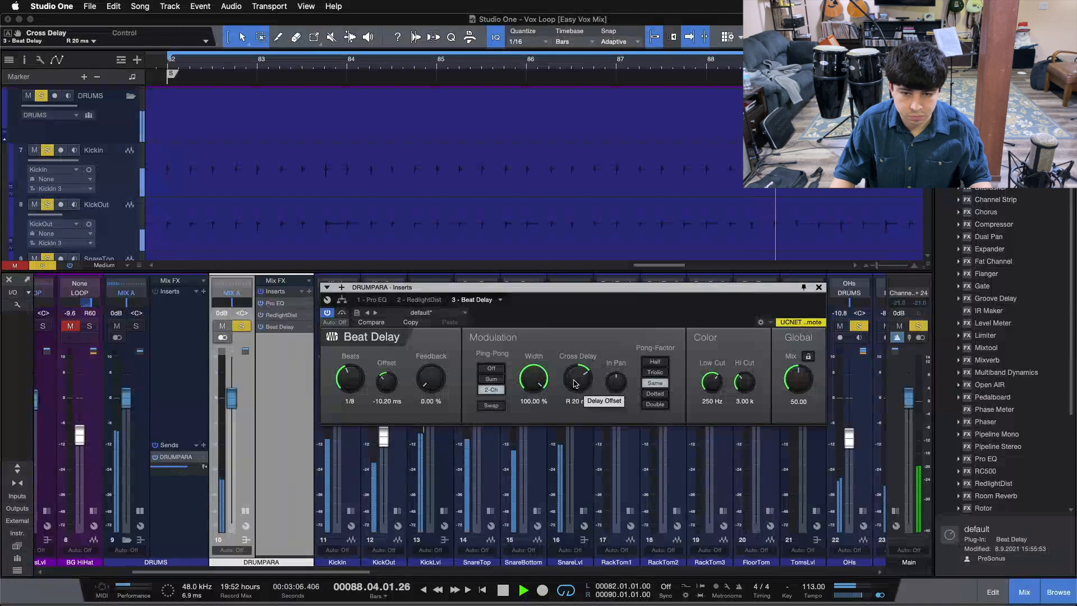
scroll(575, 384, down, 2)
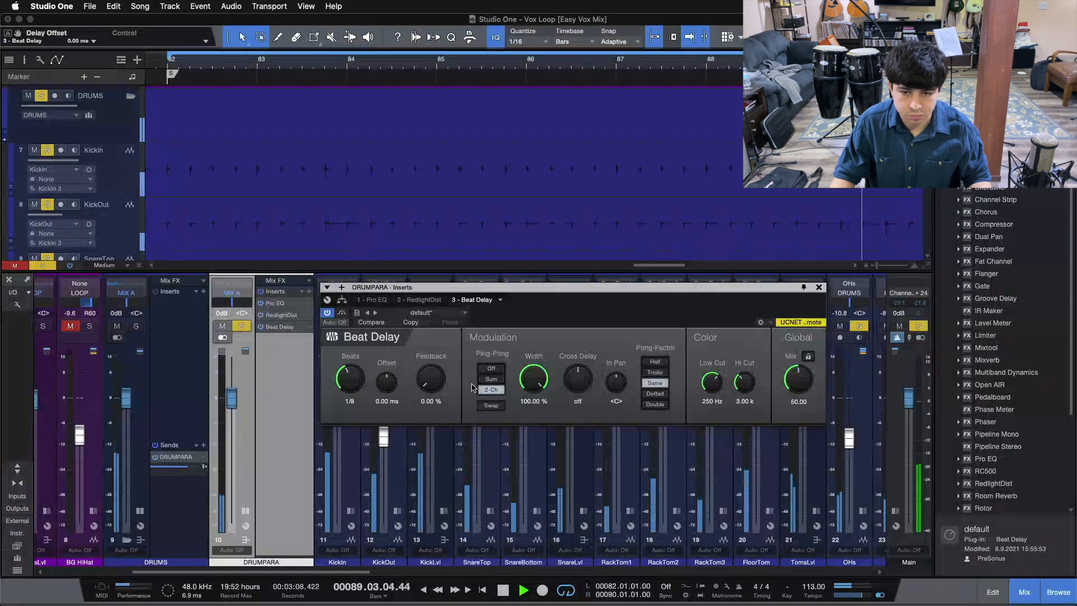
click(661, 363)
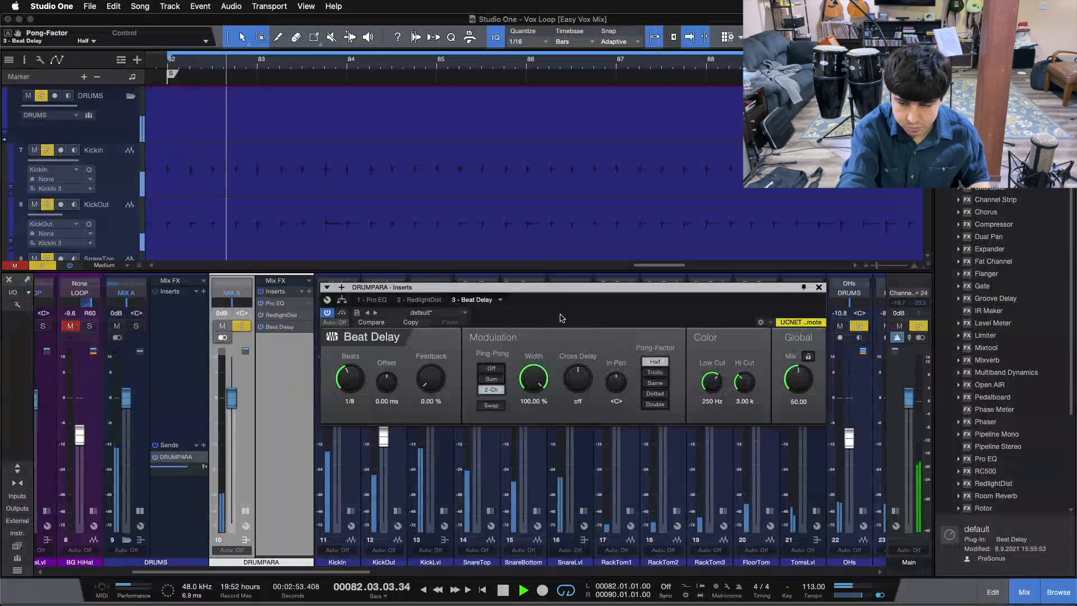
Resume playback of the soloed drum loop and set the Beat Delay's mix to 51
key(space)
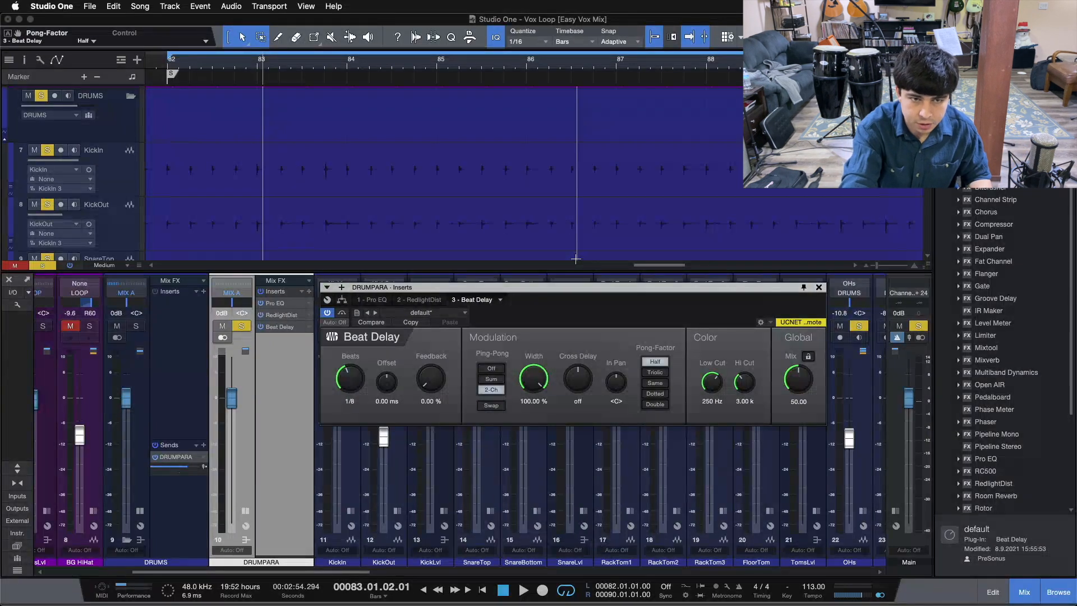
key(space)
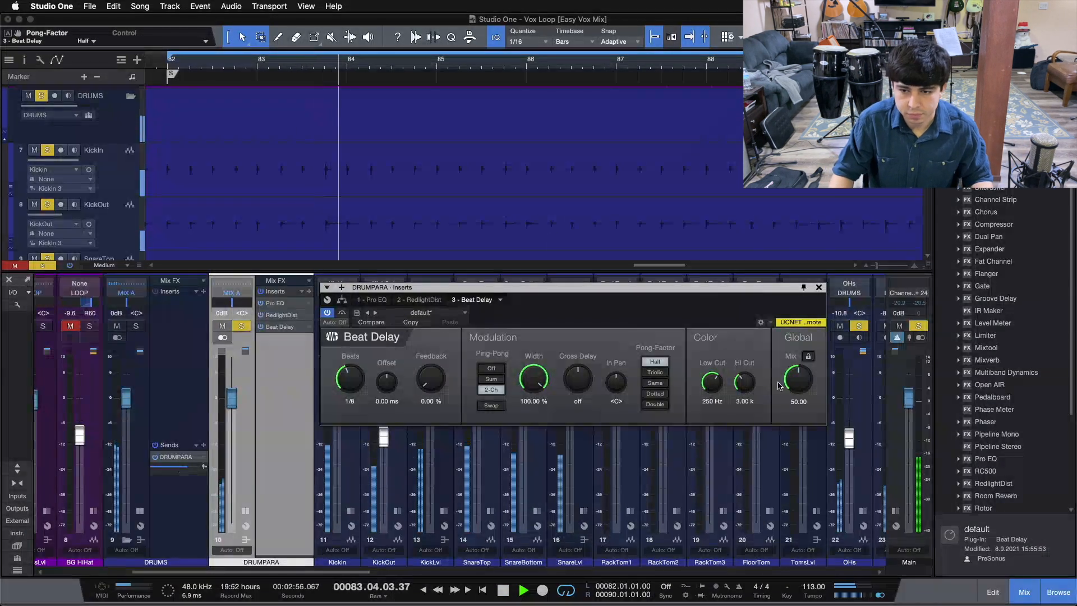
scroll(793, 389, up, 2)
scroll(793, 388, down, 1)
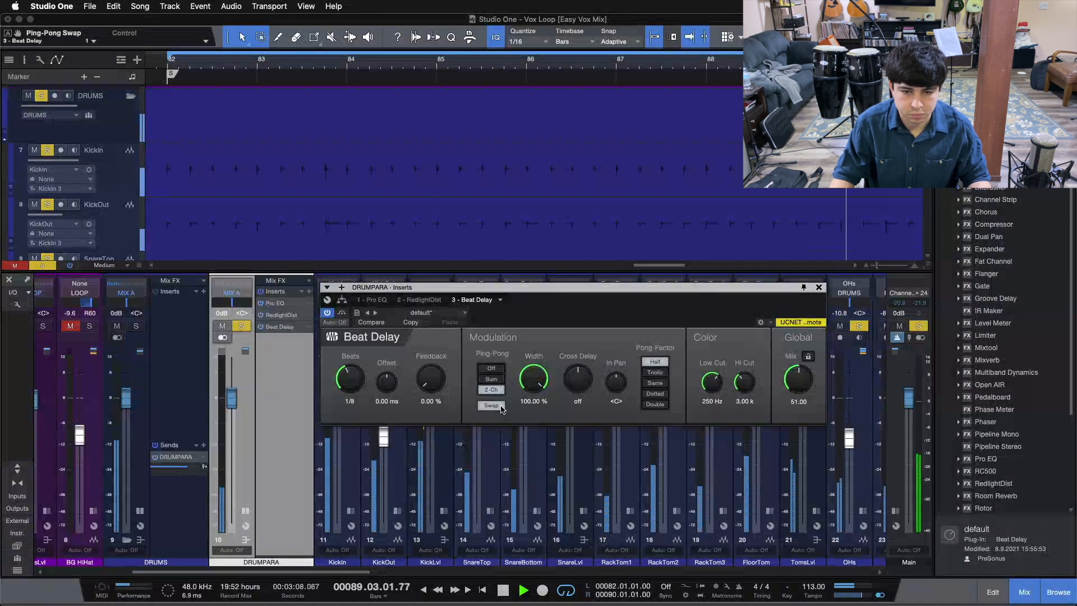
Try raising the Beat Delay's feedback gradually to 40 %, return it to 0 %, and stop playback
drag(431, 393, 432, 387)
scroll(431, 382, up, 3)
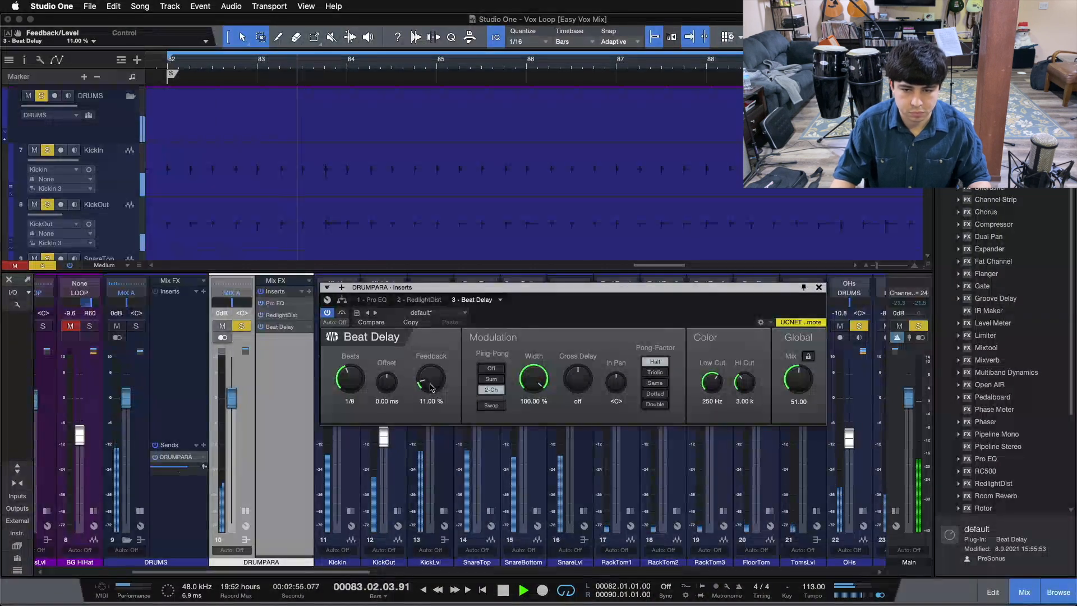
scroll(431, 387, up, 2)
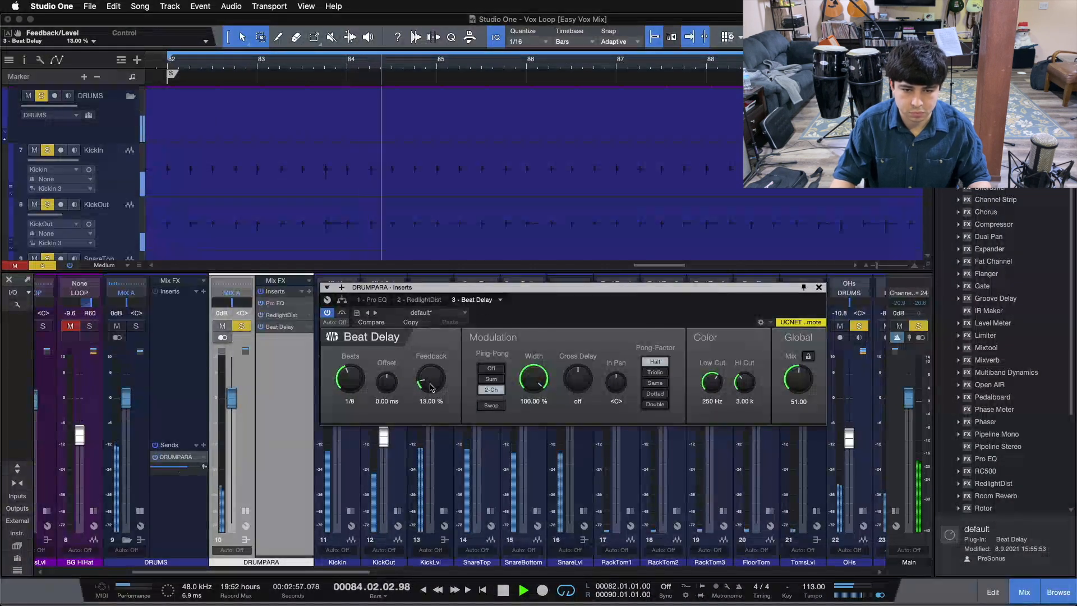
scroll(431, 387, up, 2)
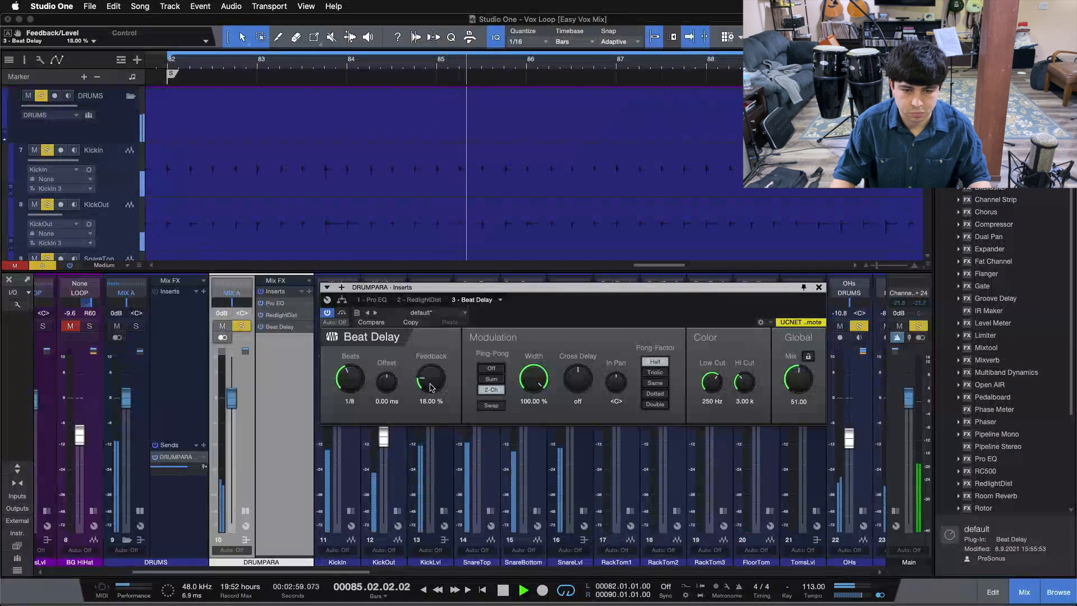
scroll(430, 388, up, 1)
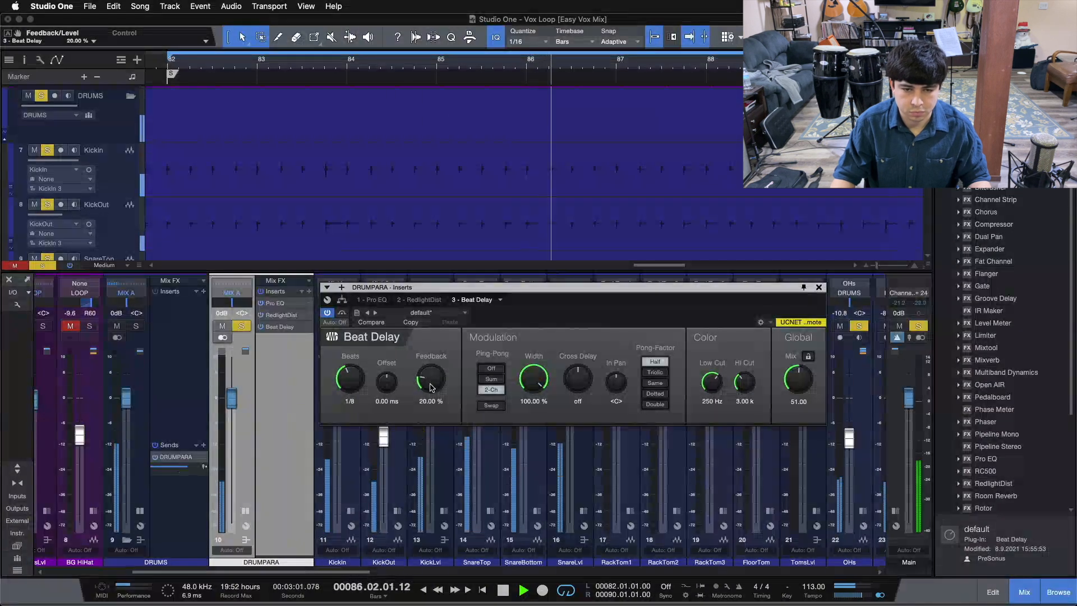
drag(431, 387, 426, 369)
scroll(436, 379, up, 8)
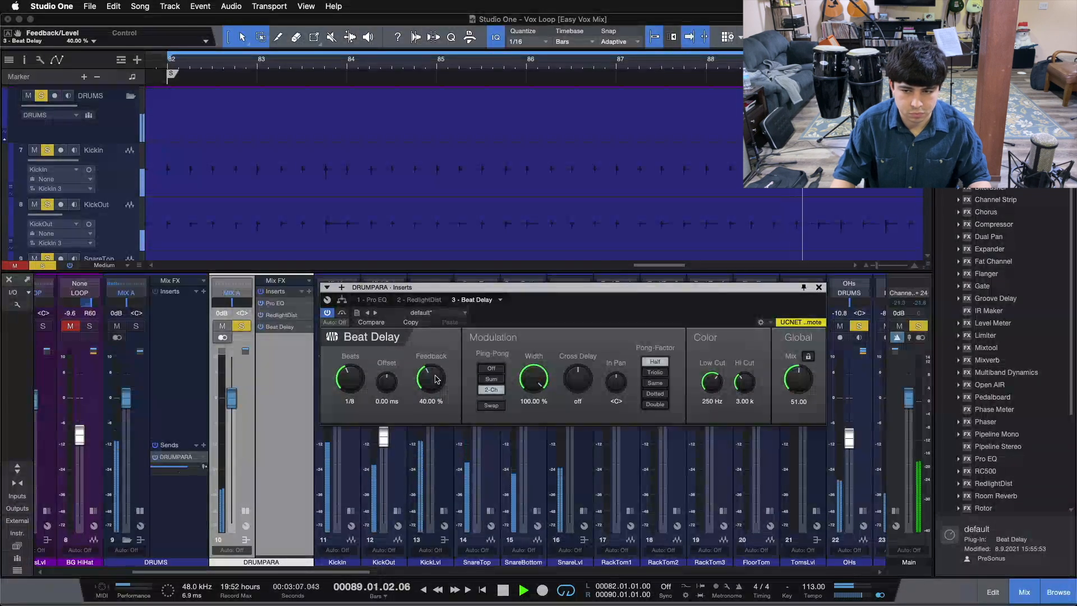
scroll(436, 379, down, 17)
scroll(435, 380, down, 6)
scroll(436, 380, down, 17)
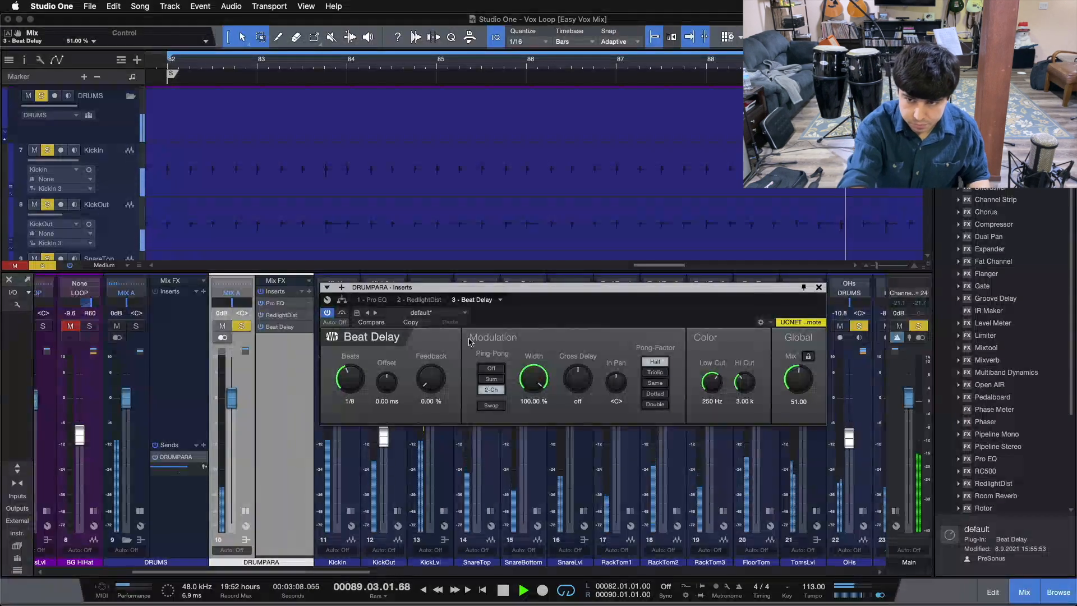
key(space)
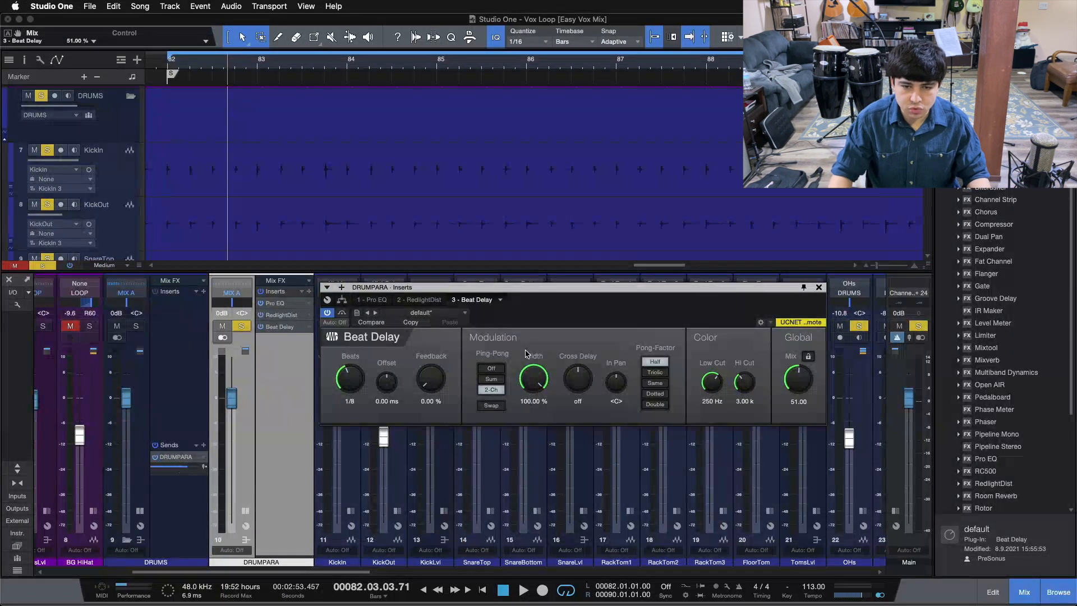
Pull the DRUMPARA fader fully down, solo DRUMPARA together with the DRUMS bus, close the Beat Delay and start playback
key(s)
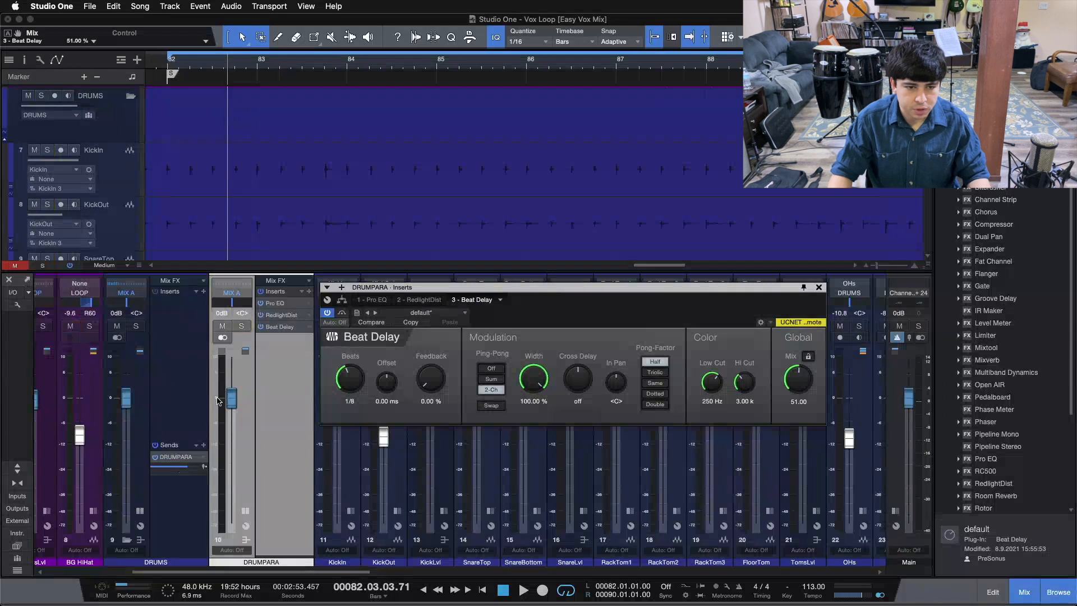
drag(234, 402, 233, 525)
click(137, 326)
click(223, 326)
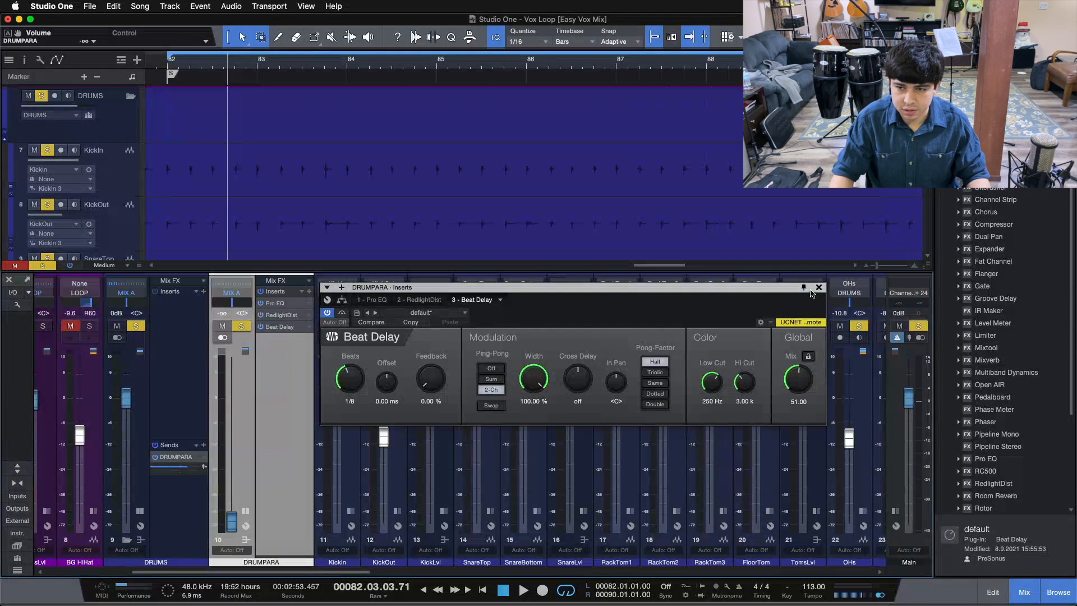
click(818, 287)
key(space)
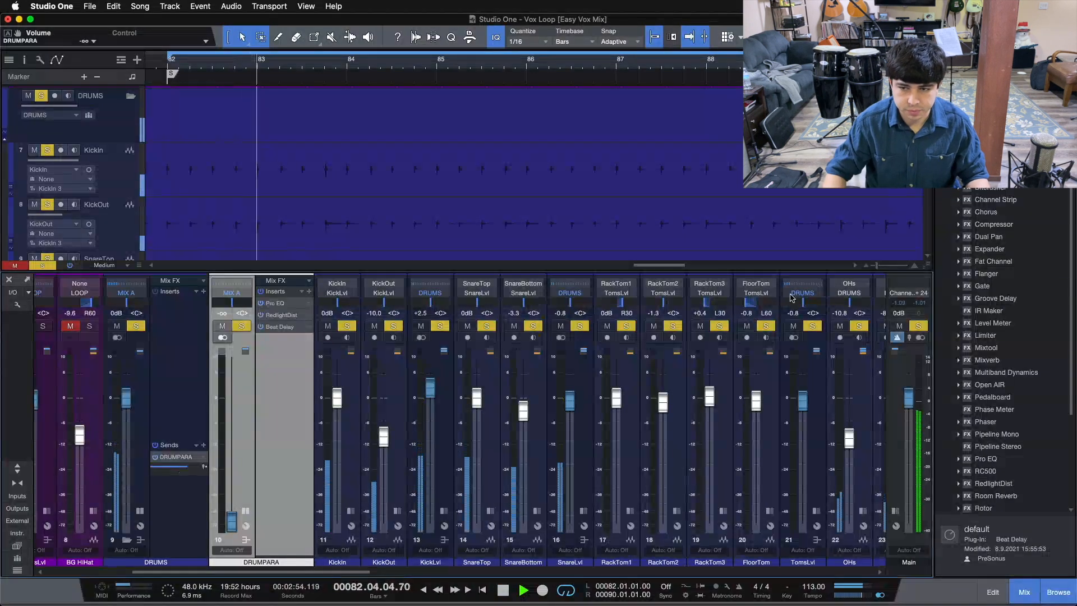
Raise the DRUMPARA fader gradually to 0 dB while the soloed drums play
drag(231, 522, 230, 436)
scroll(230, 436, up, 3)
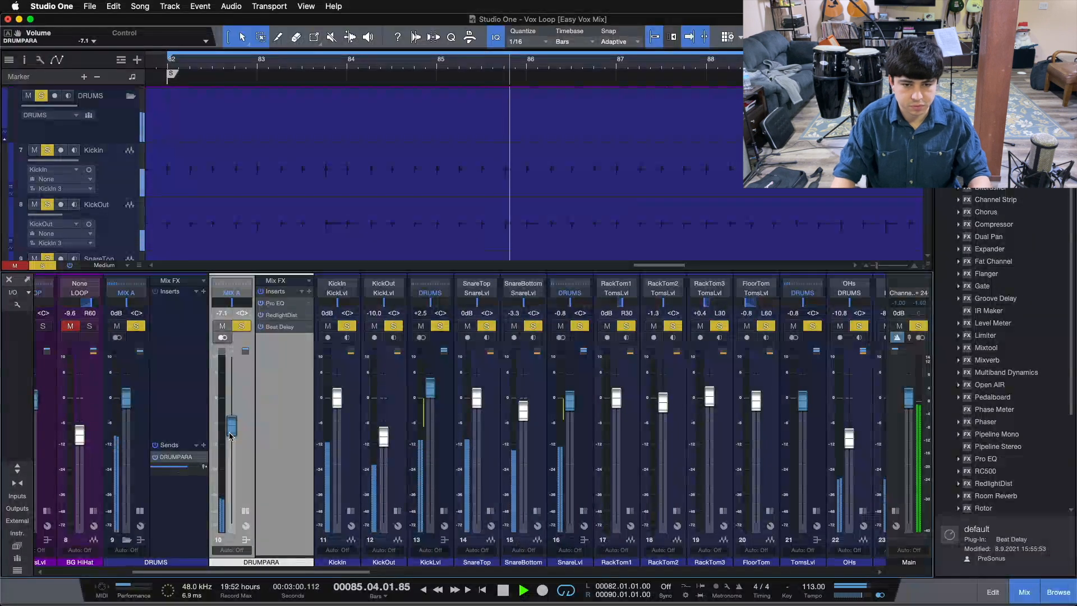
scroll(230, 436, up, 3)
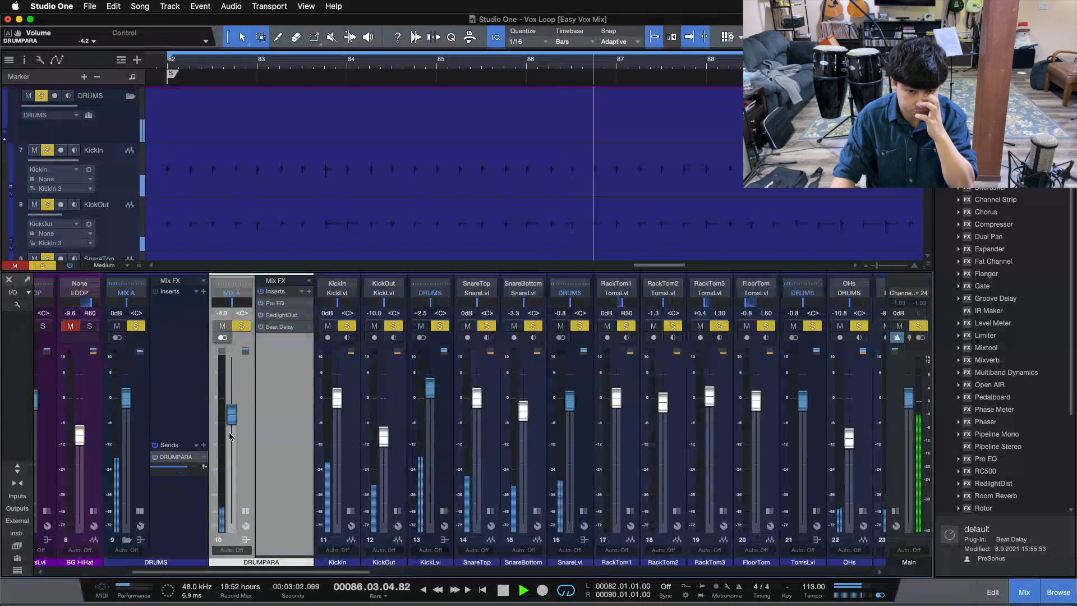
scroll(229, 436, up, 2)
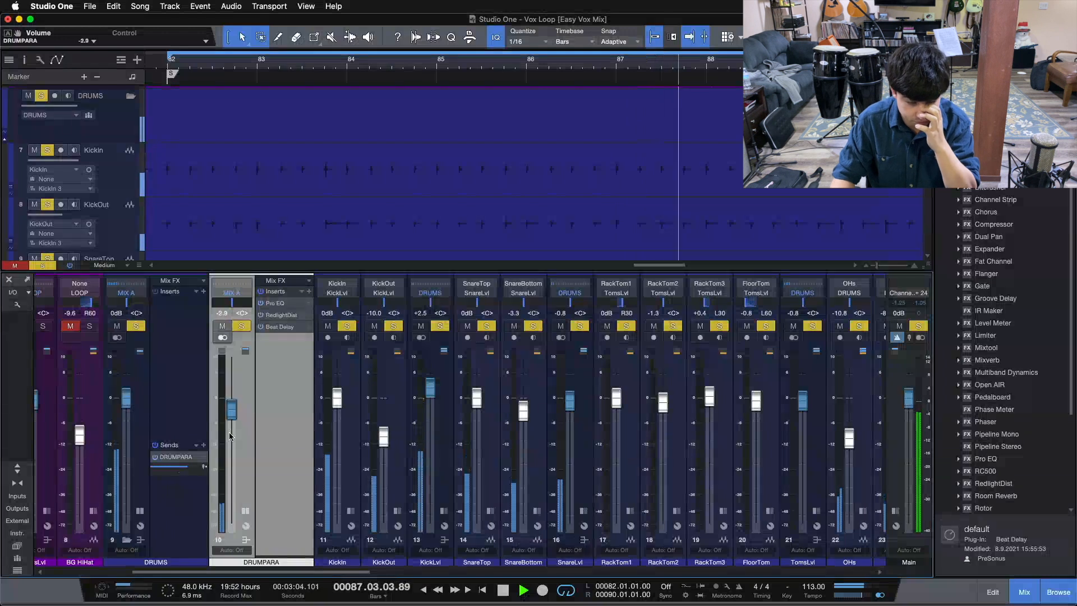
scroll(230, 436, up, 1)
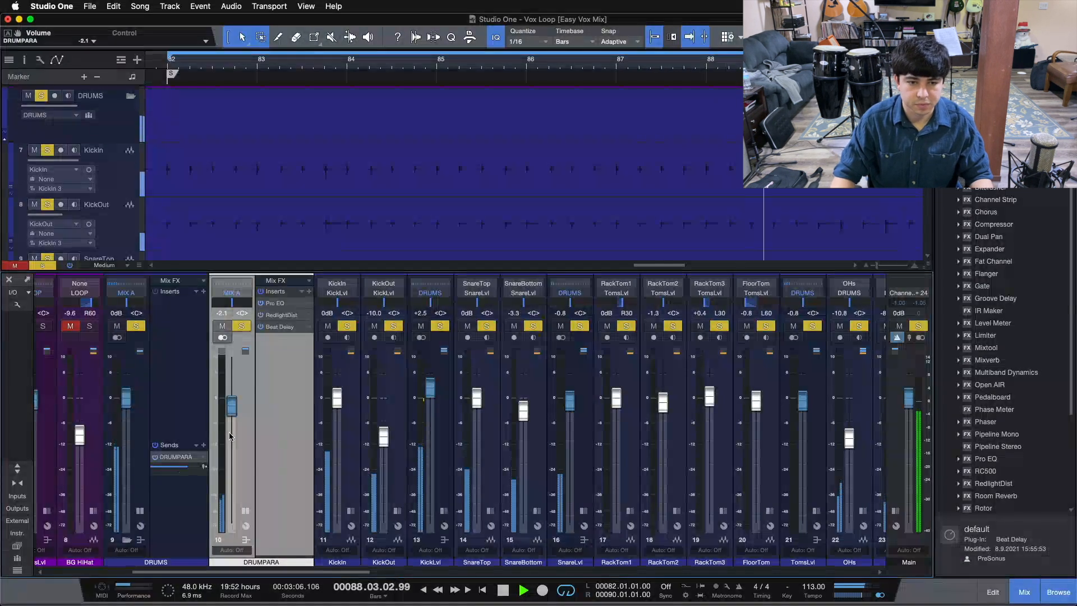
scroll(229, 432, up, 2)
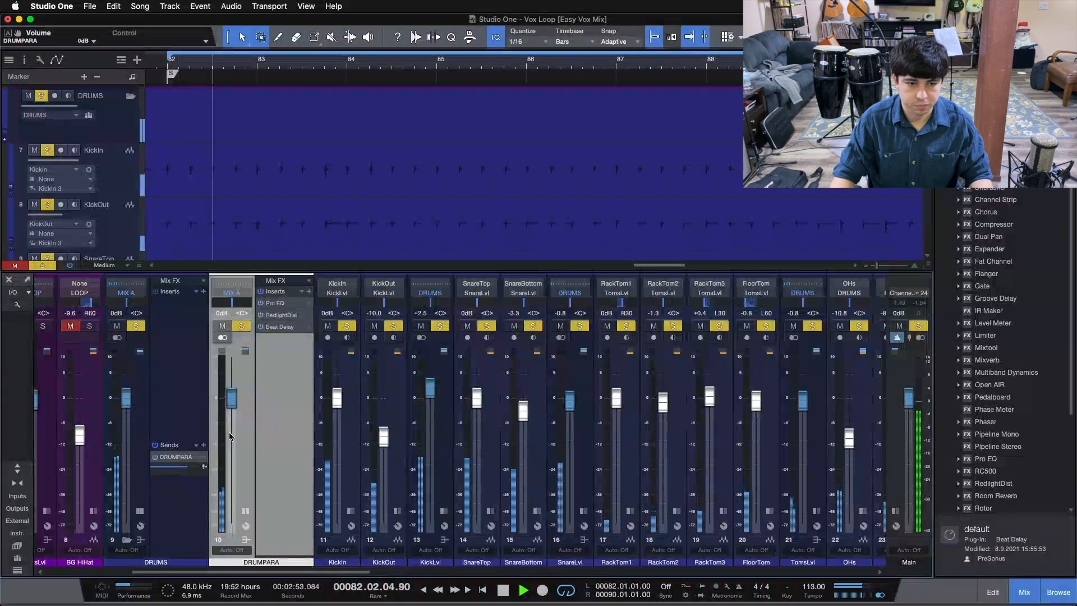
Audition the Beat Delay's mix at 100, restore it to 51, and lower the DRUMPARA fader slightly below 0 dB
click(283, 327)
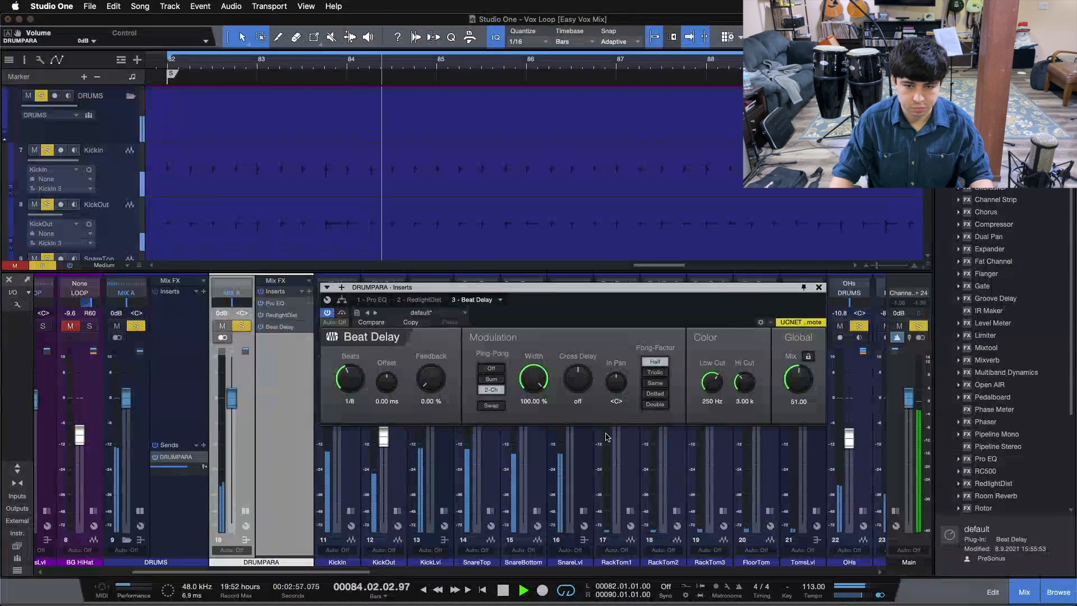
drag(798, 379, 705, 224)
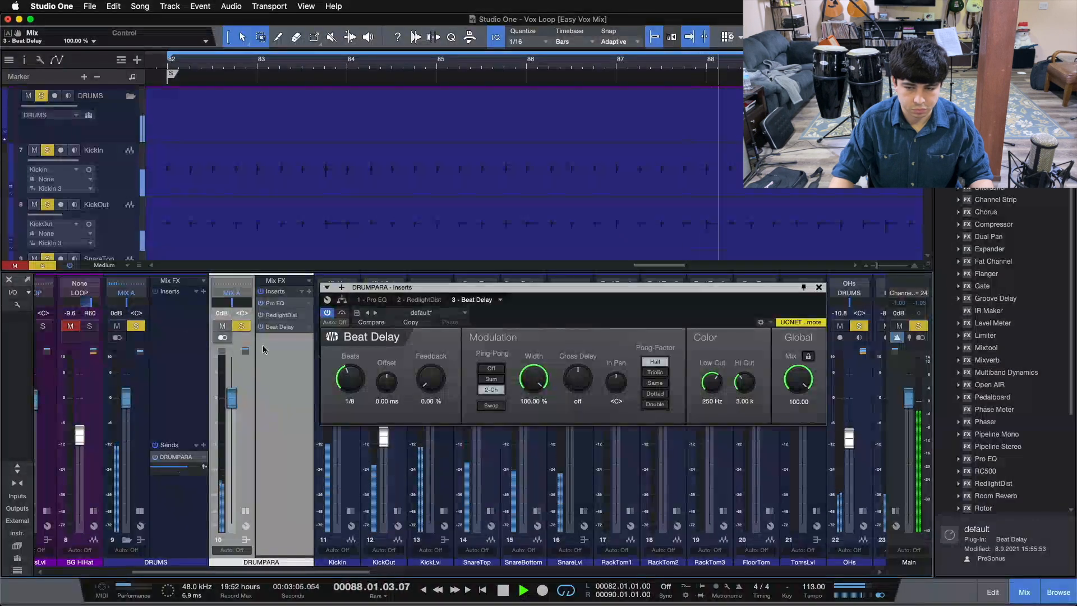
drag(793, 386, 804, 375)
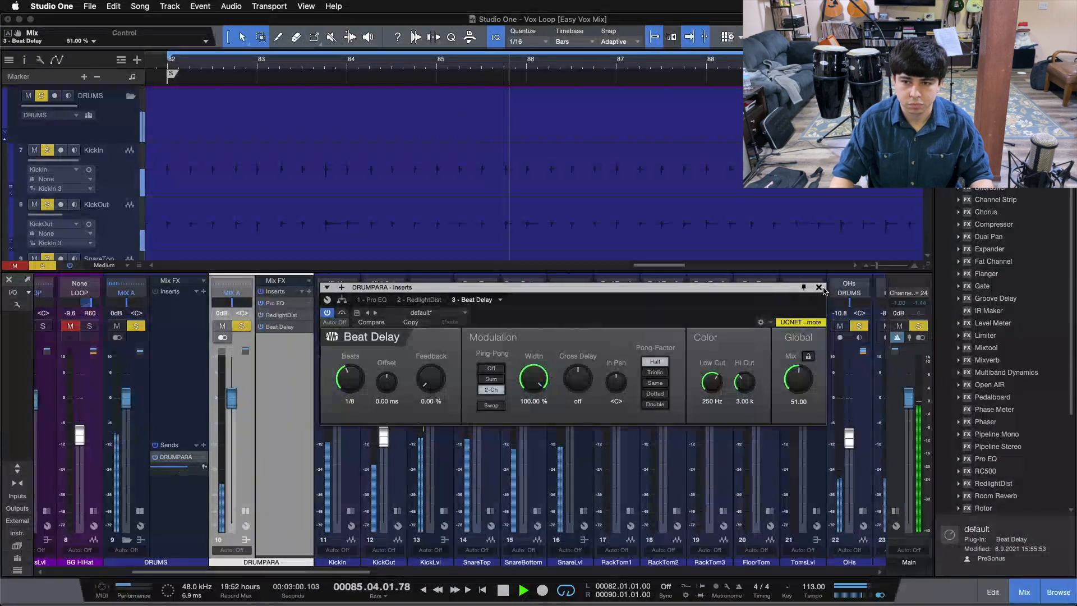
key(super+w)
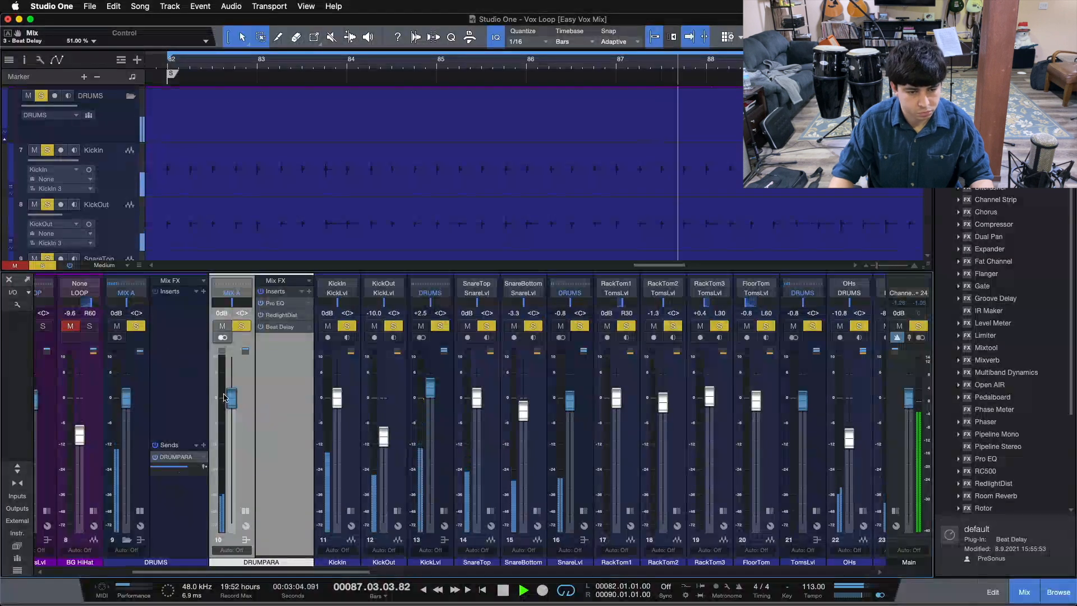
drag(230, 401, 231, 408)
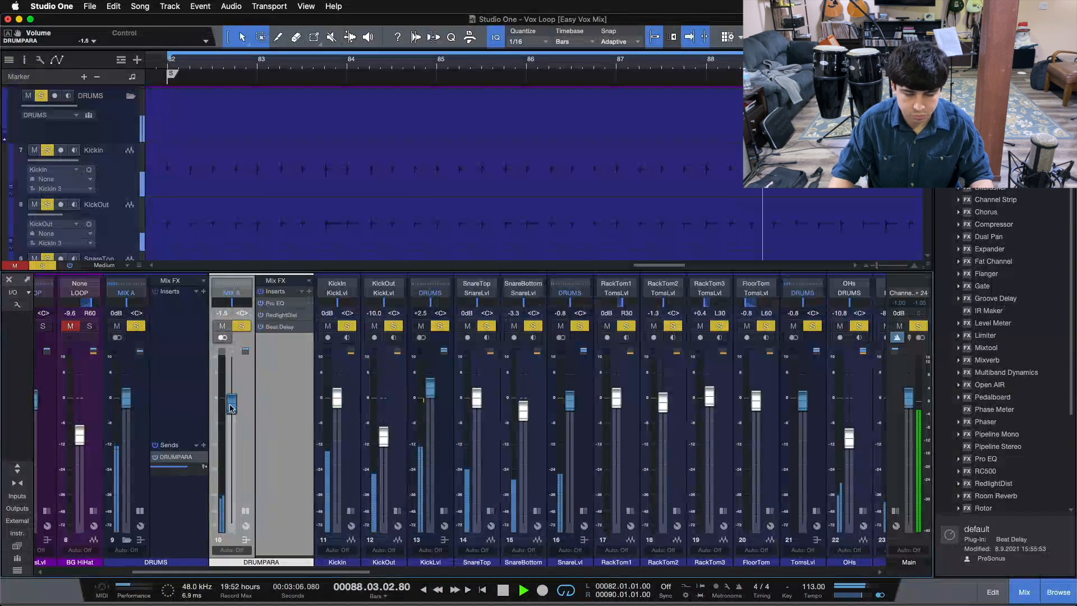
key(space)
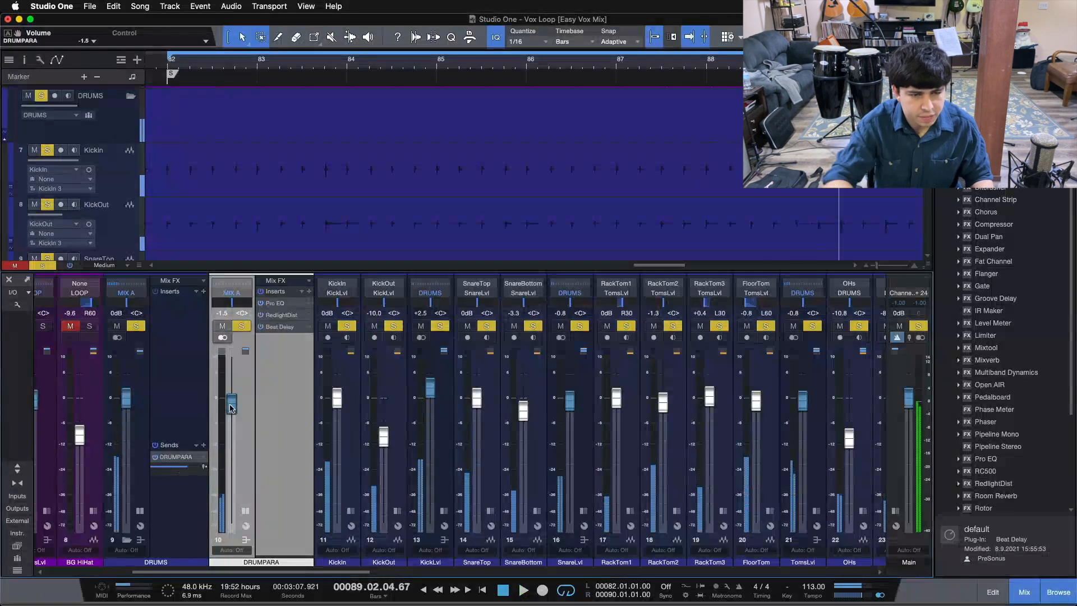
Audition the Beat Delay's mix at 100 with DRUMS unsoloed, re-solo DRUMS to compare, and restore the mix to 51
key(shift+s)
key(shift+s)
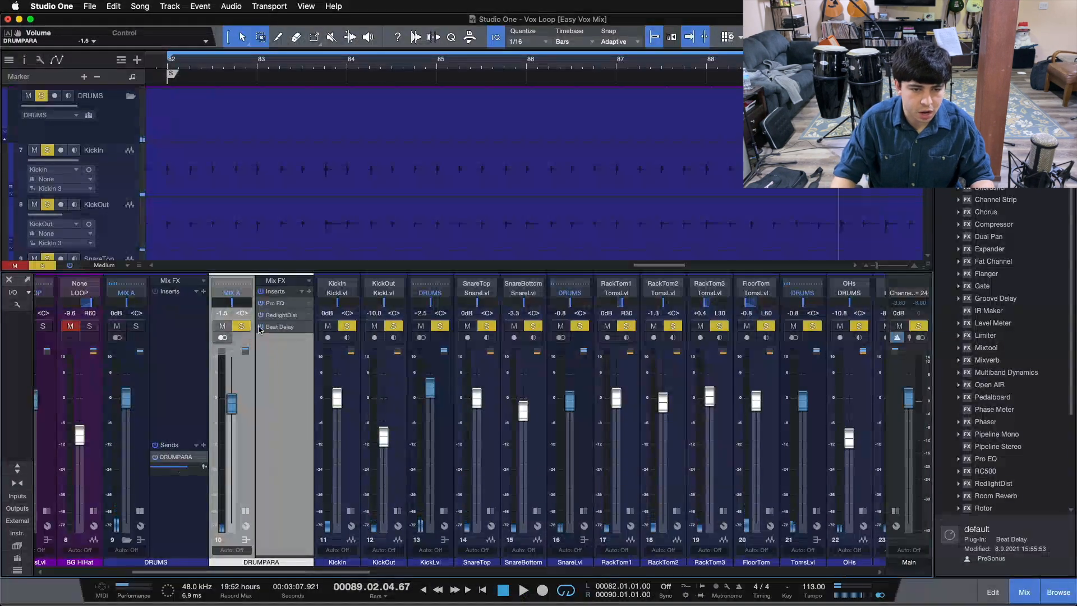
click(275, 327)
key(Home)
key(space)
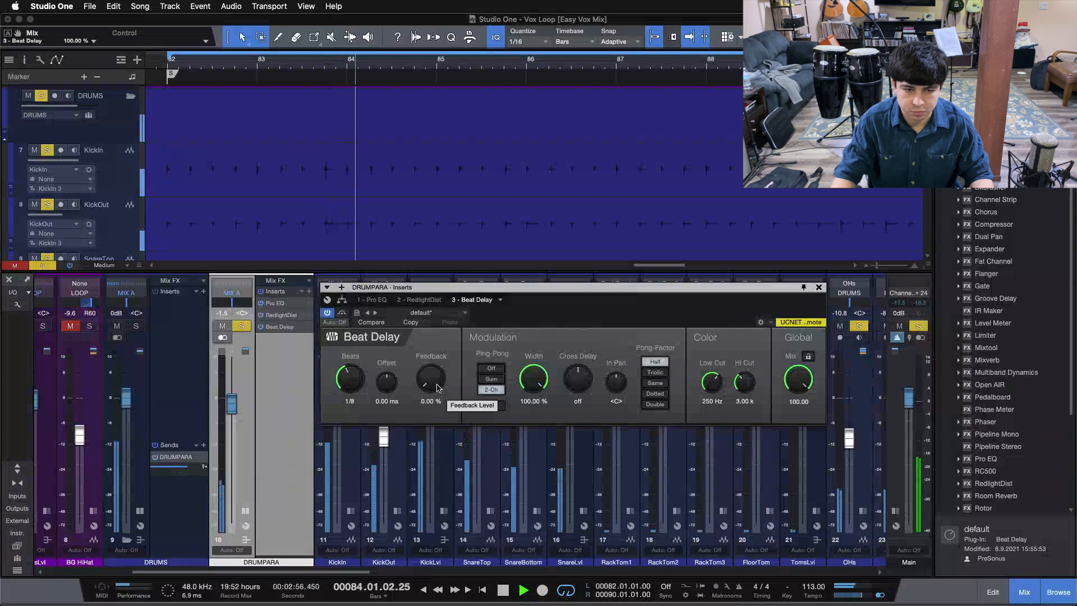
click(136, 326)
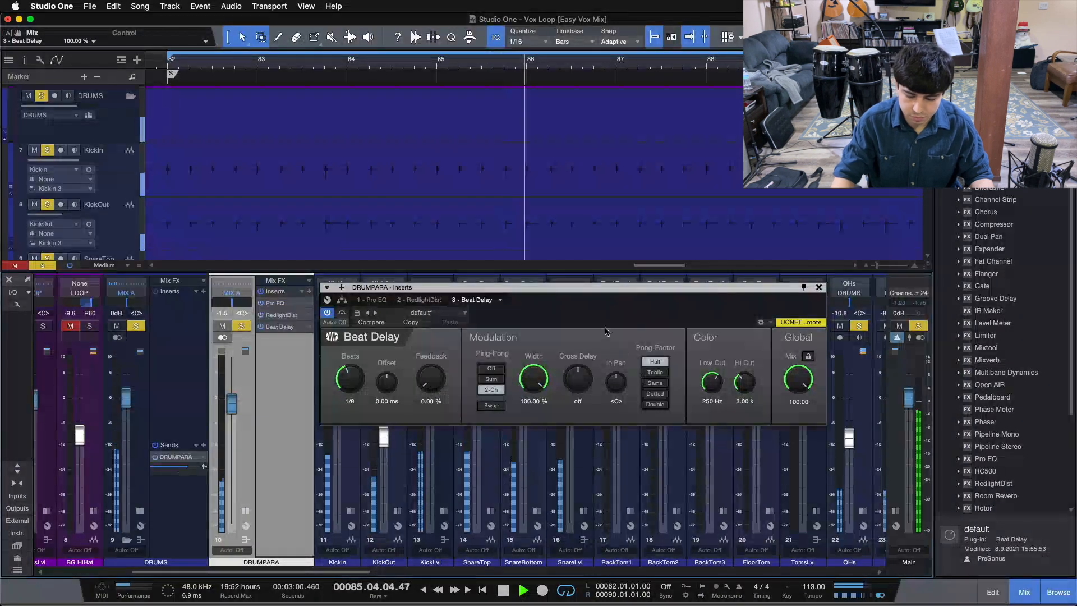
key(space)
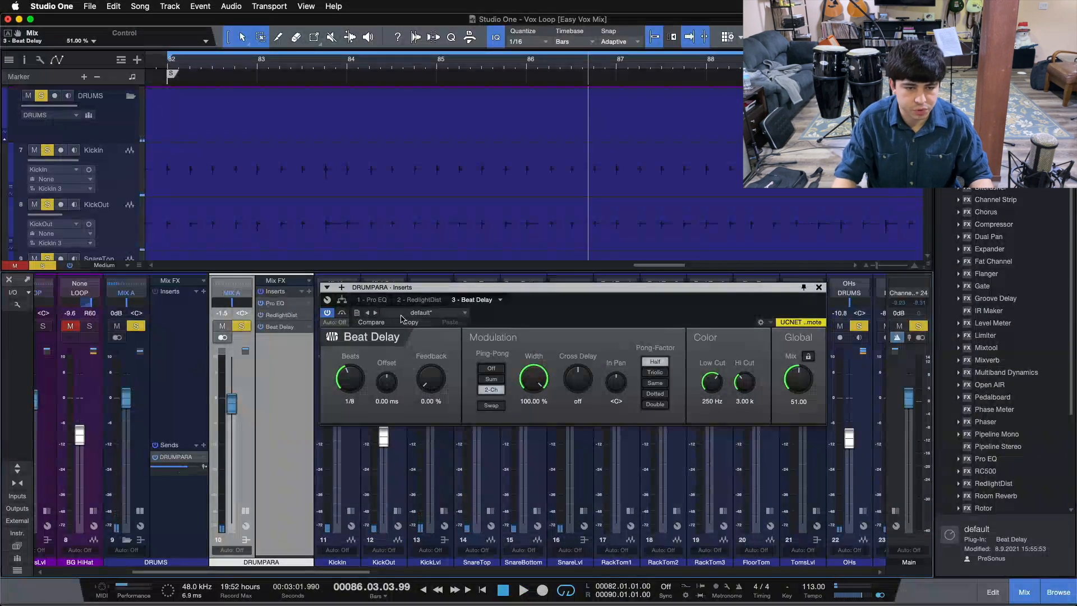
Restart the soloed drums from the loop start with the DRUMPARA fader fully down, and raise it gradually to -3.3 dB
drag(232, 402, 232, 525)
key(Home)
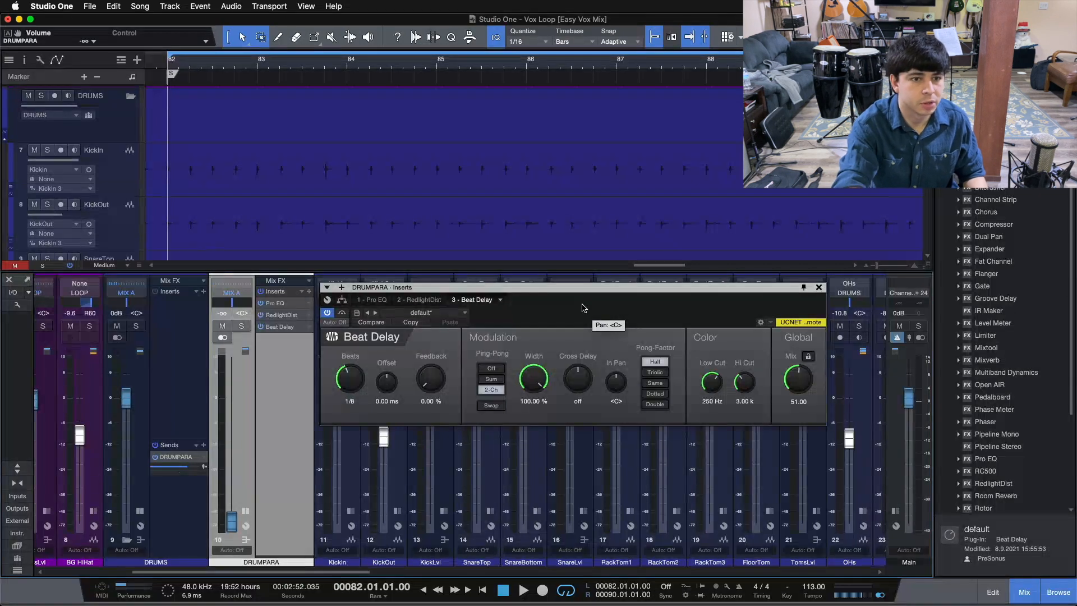
key(s)
key(space)
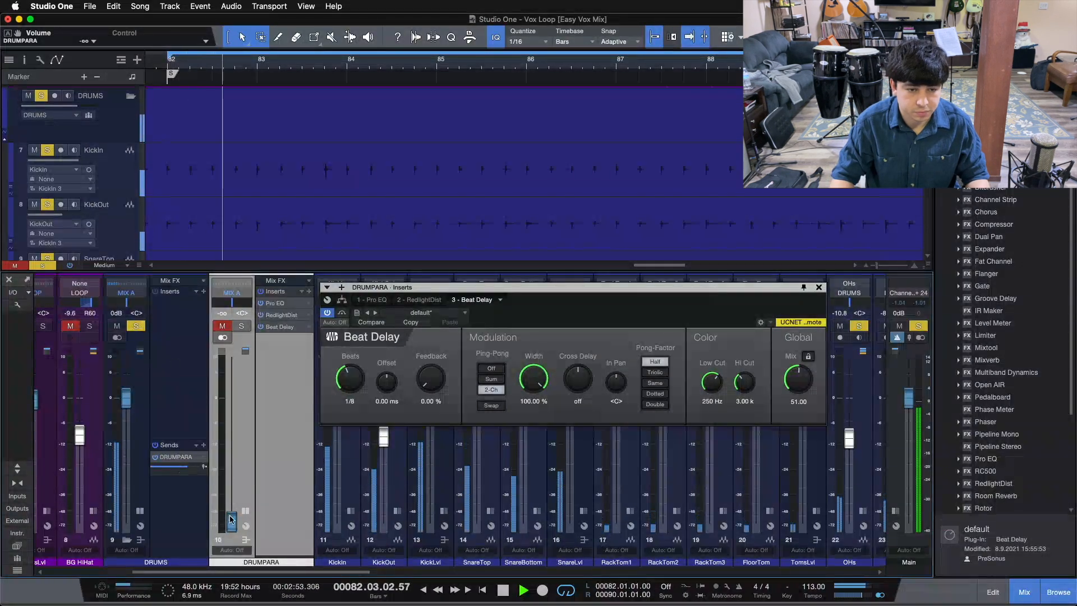
drag(231, 519, 233, 445)
scroll(234, 446, up, 9)
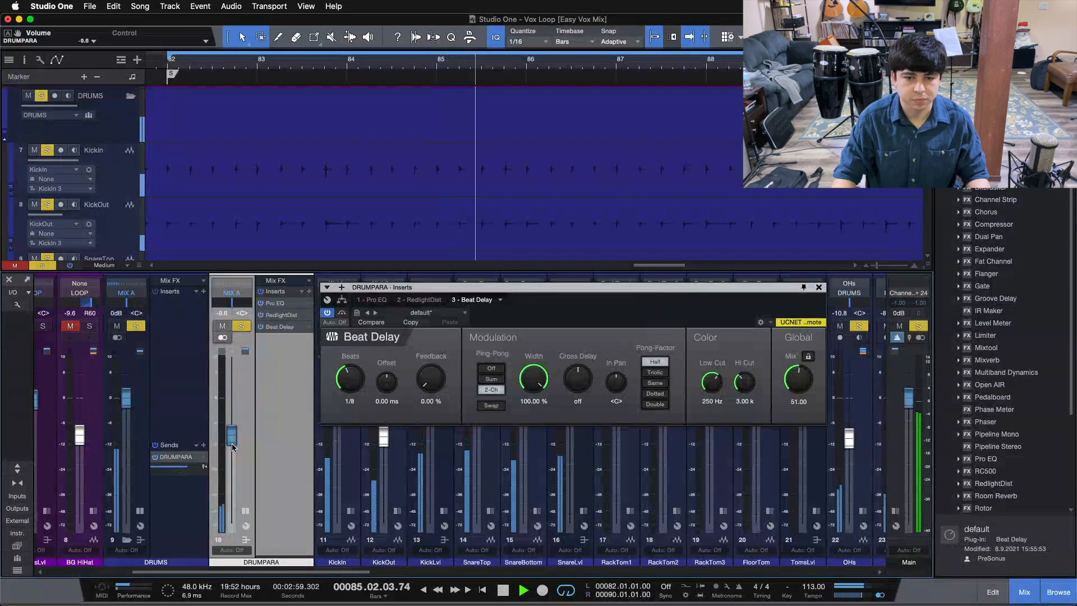
scroll(234, 447, up, 2)
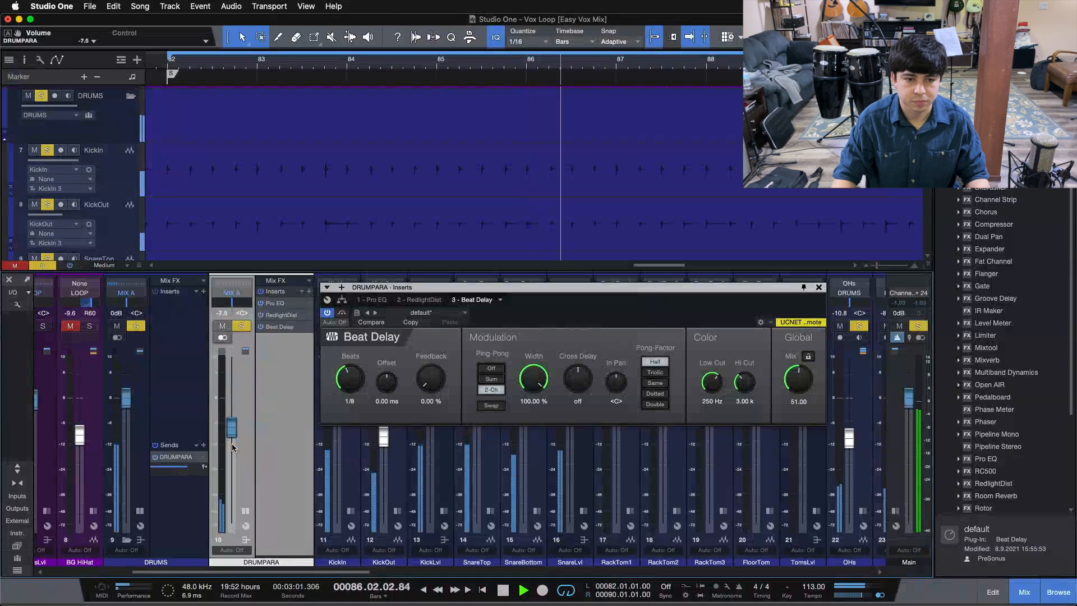
scroll(234, 447, up, 1)
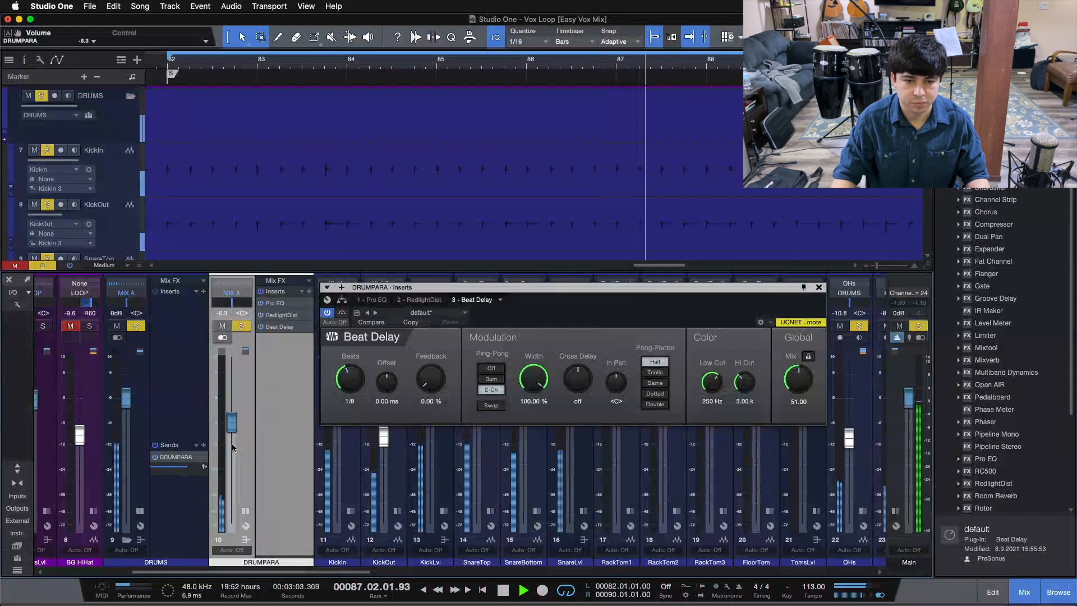
scroll(234, 447, up, 1)
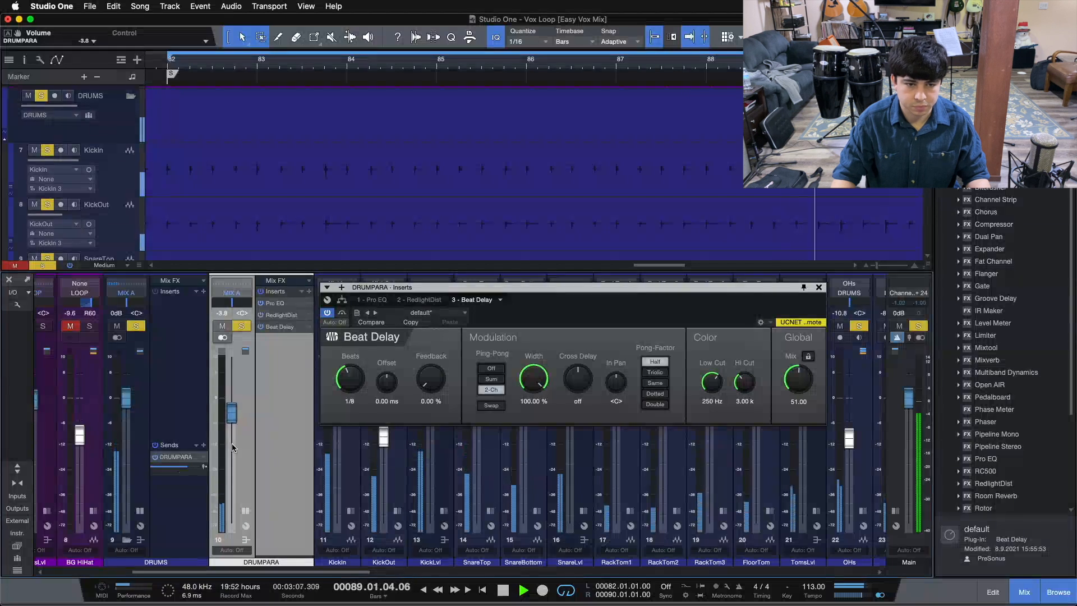
scroll(234, 447, up, 2)
scroll(234, 448, down, 1)
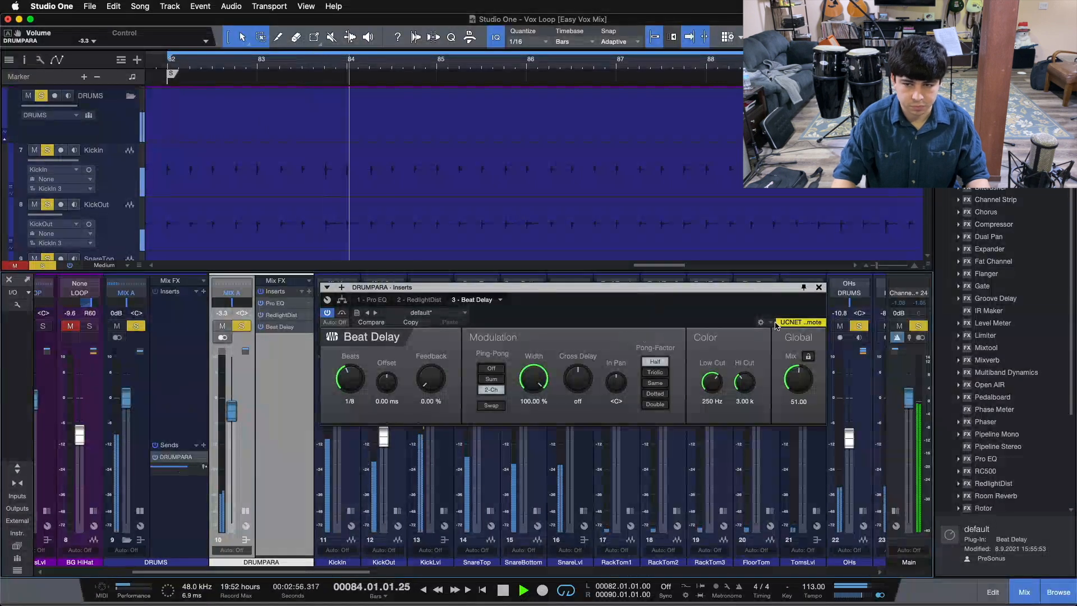
Audition the Beat Delay's width, restore it to 100%, close the plug-in window and stop playback
mouse_move(533, 381)
mouse_down()
mouse_move(522, 429)
mouse_move(523, 393)
mouse_up()
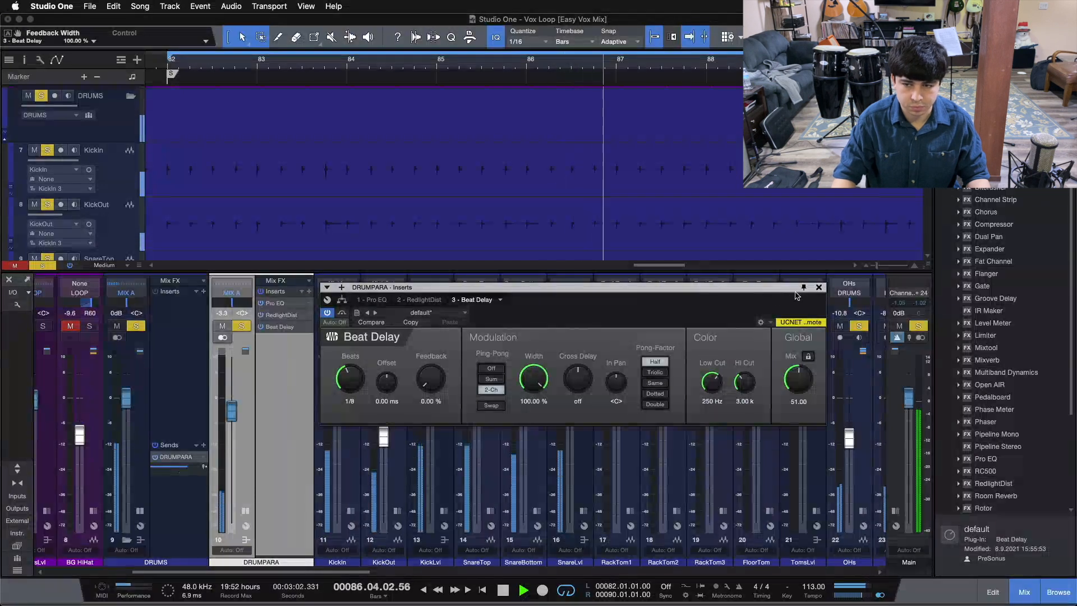
click(819, 288)
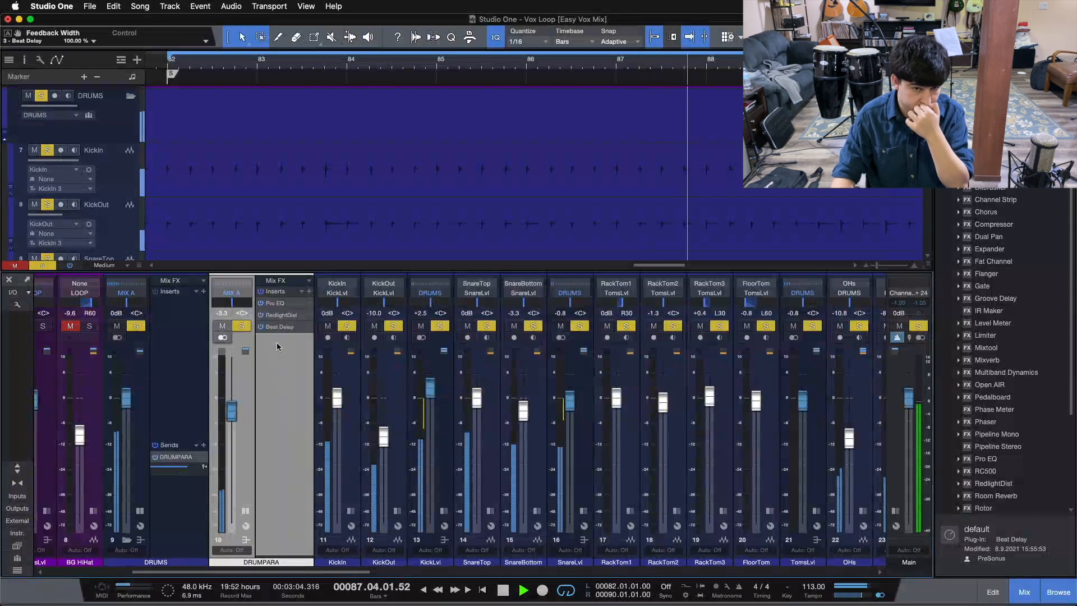
click(280, 326)
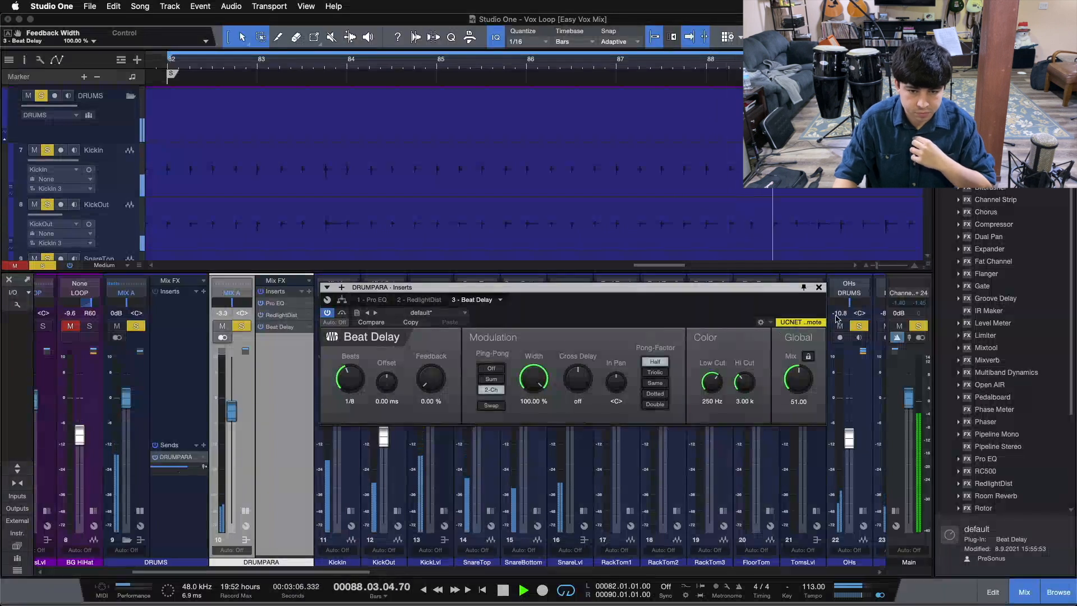
click(819, 288)
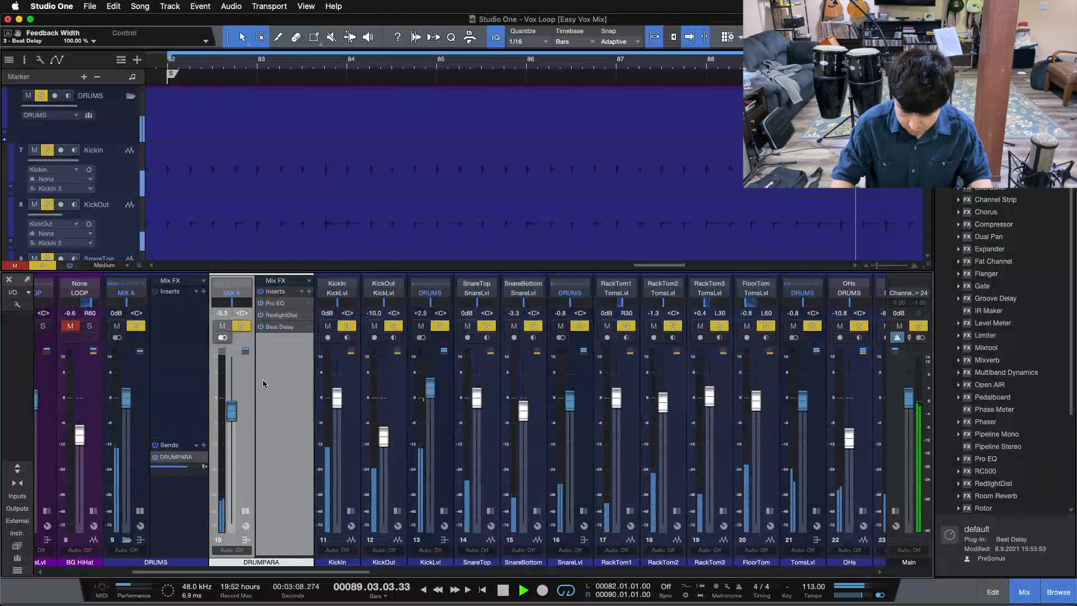
key(space)
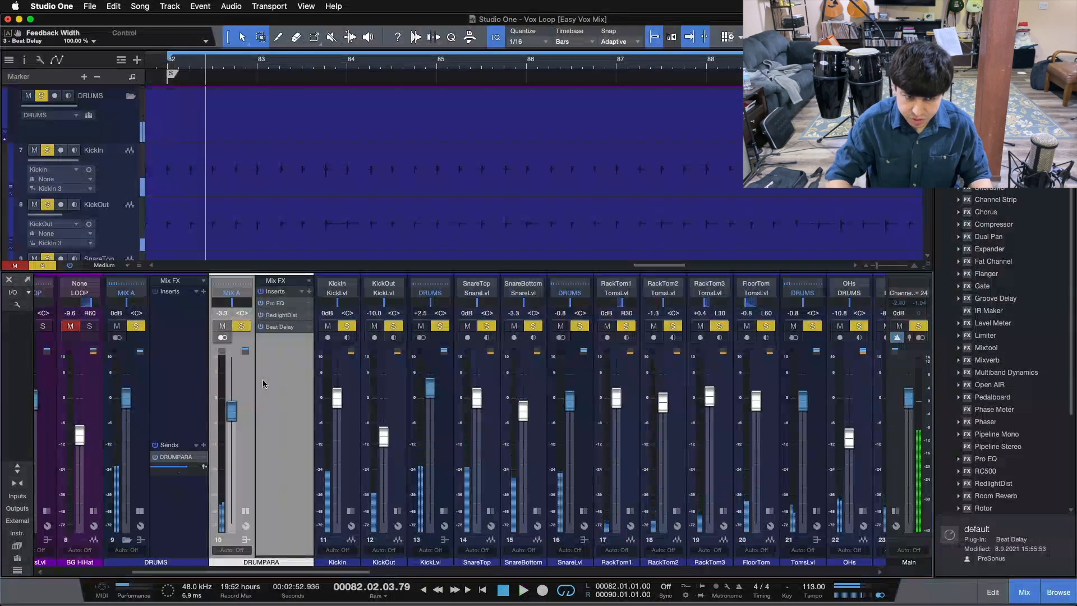
Clear the solo on the DRUMS bus, leave the track height at Medium, and play the full mix from the loop start
click(171, 506)
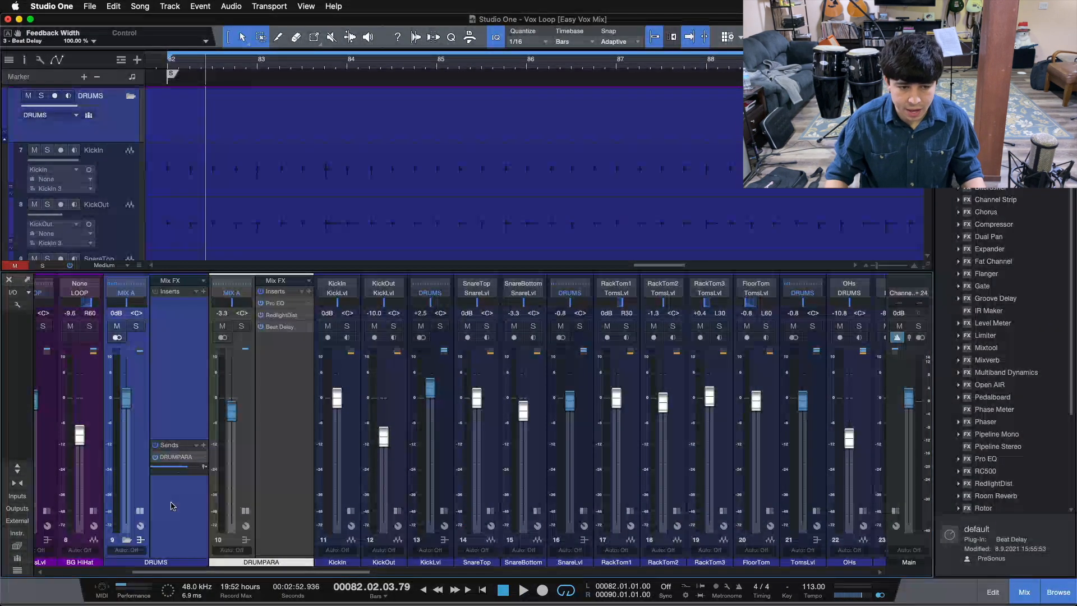
key(s)
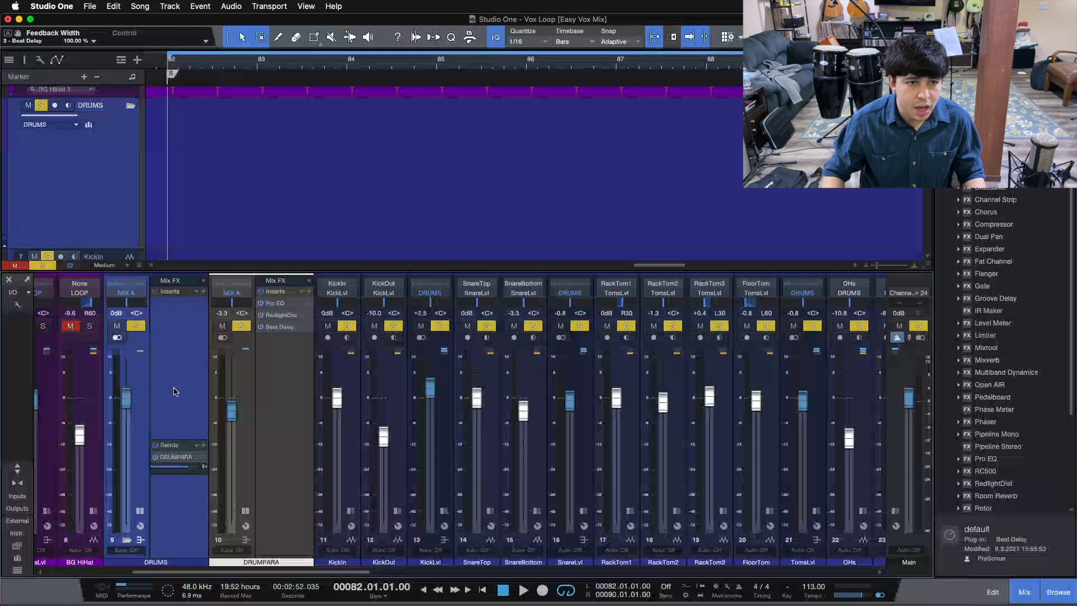
click(105, 267)
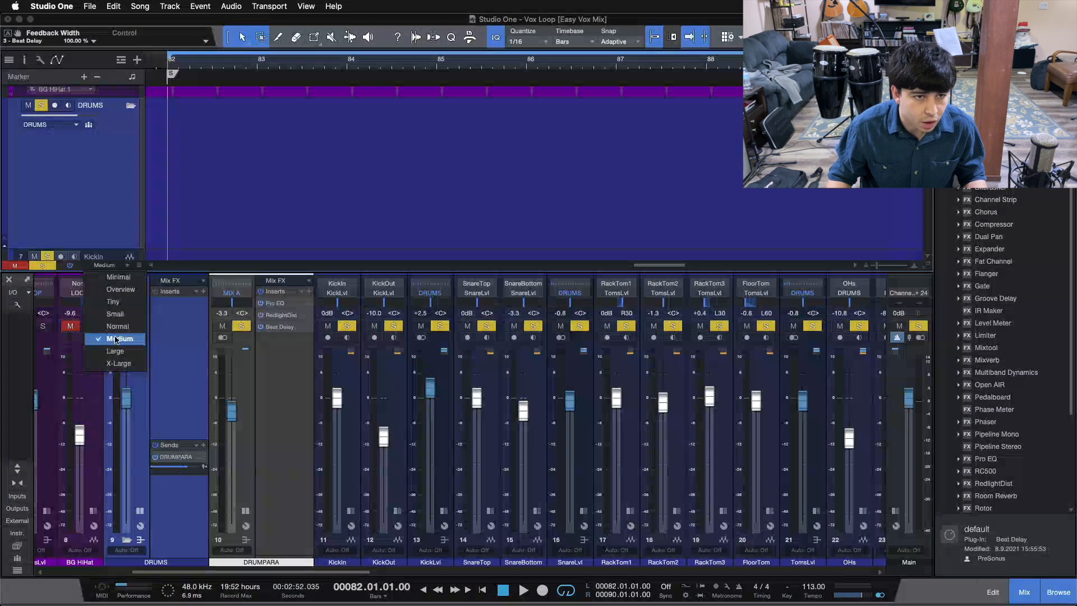
click(117, 343)
key(s)
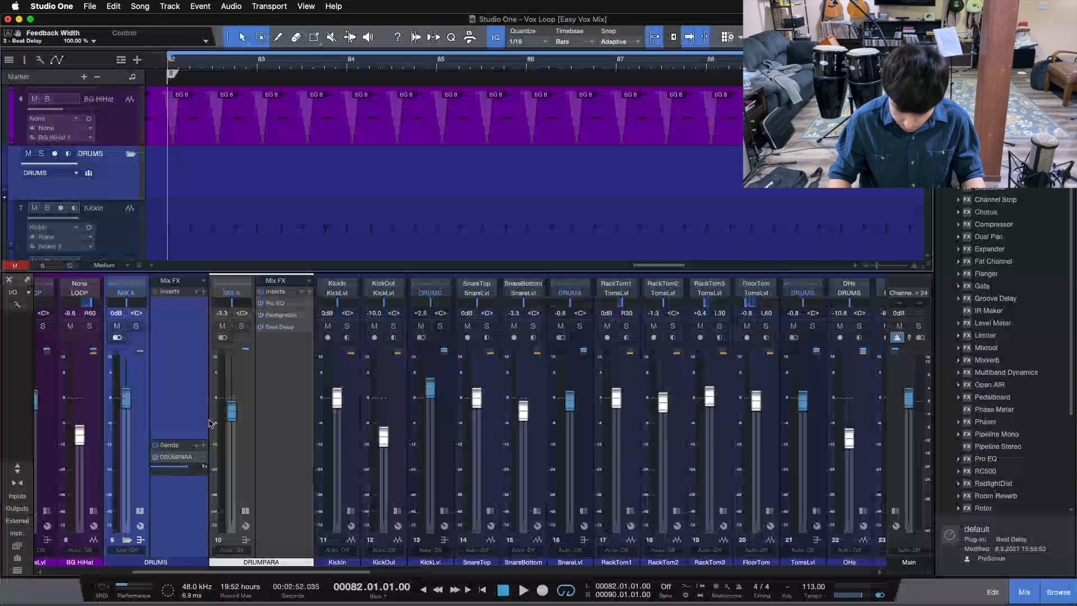
key(space)
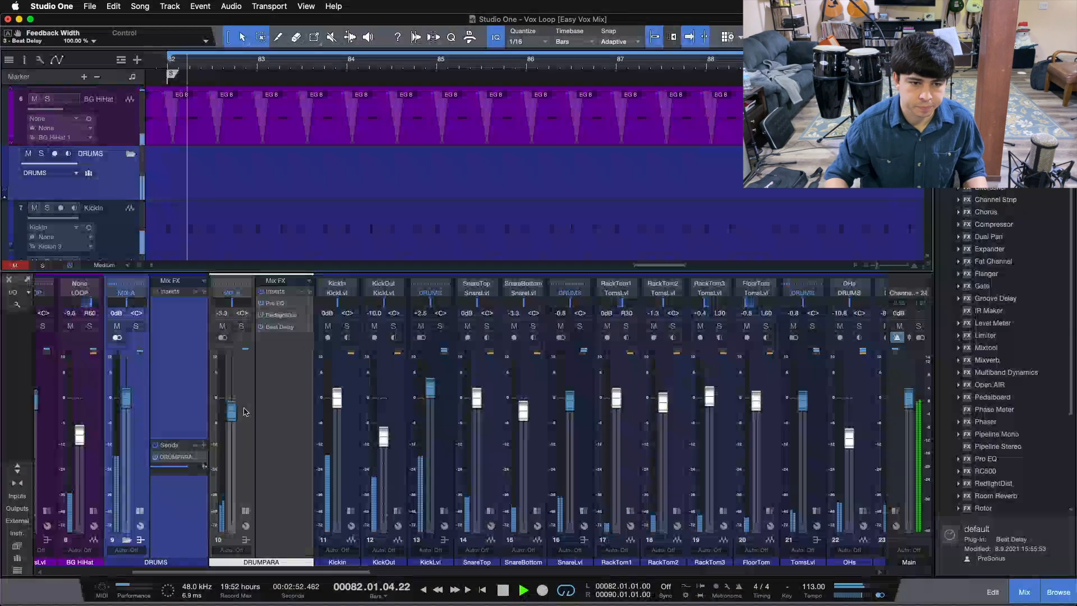
Compare the full mix with DRUMPARA muted and unmuted, and set its fader to -2.9 dB
scroll(233, 414, up, 2)
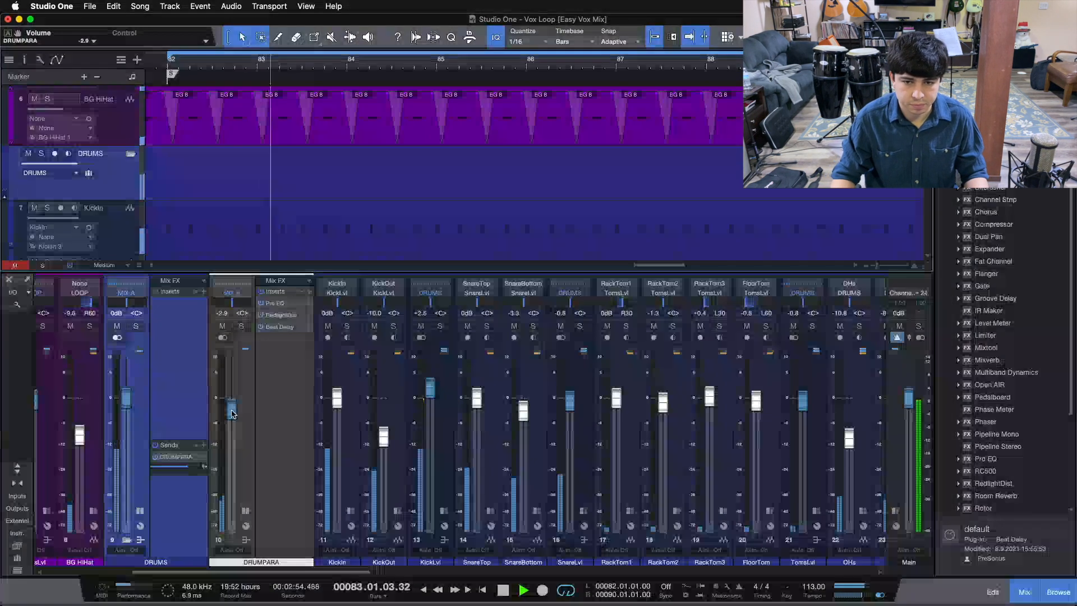
click(222, 326)
scroll(584, 200, down, 5)
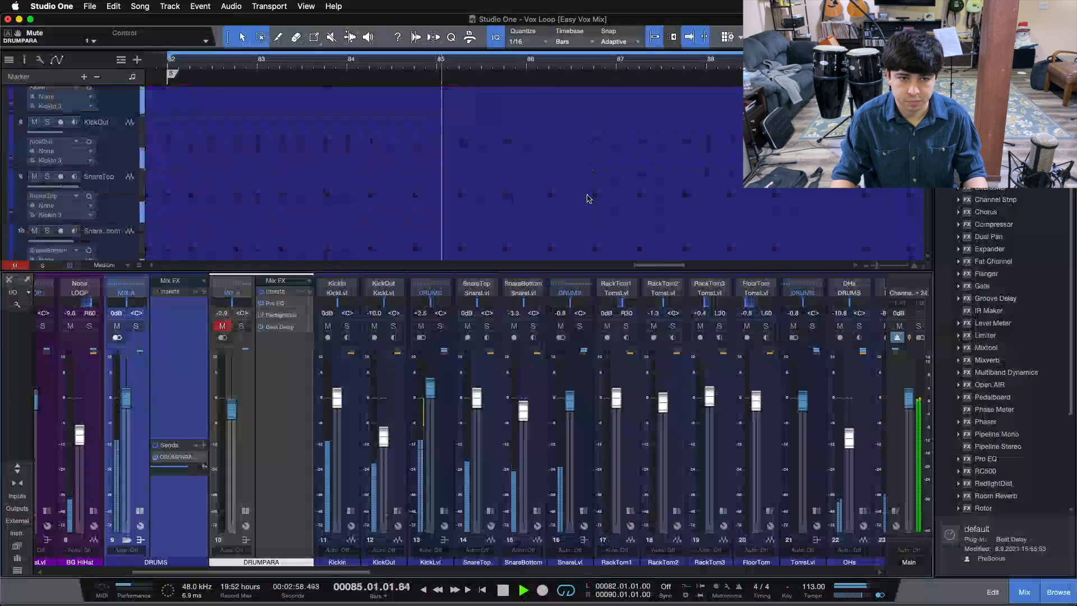
click(224, 327)
scroll(227, 337, down, 2)
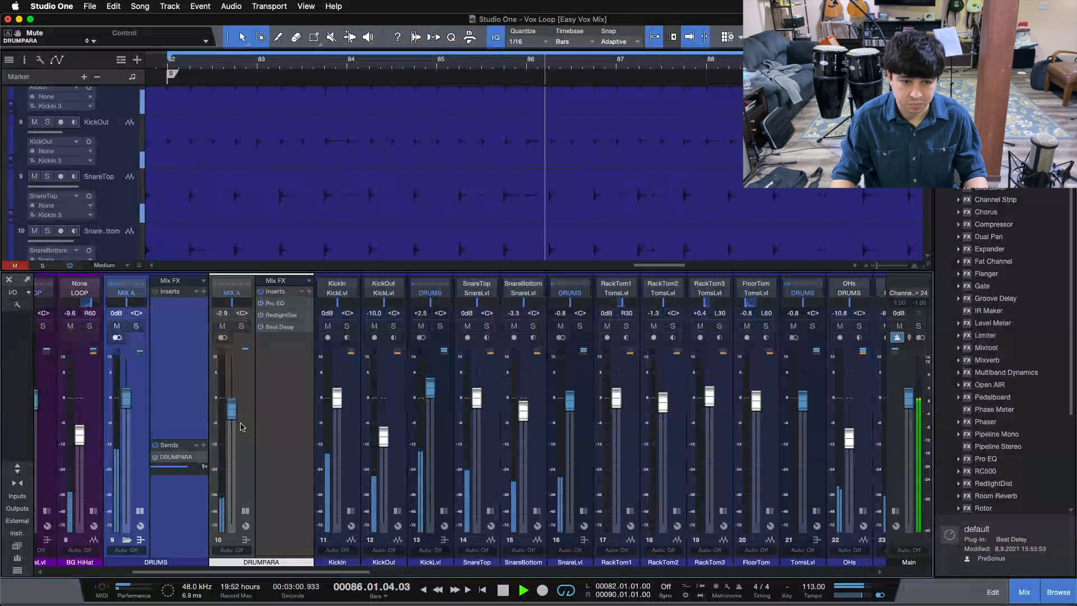
click(223, 326)
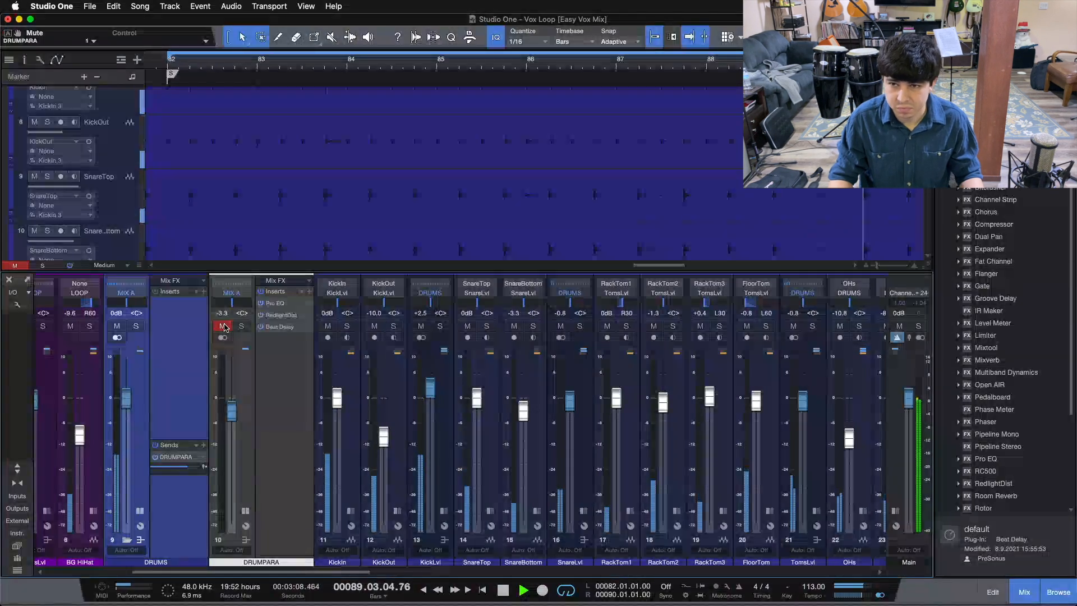
click(223, 327)
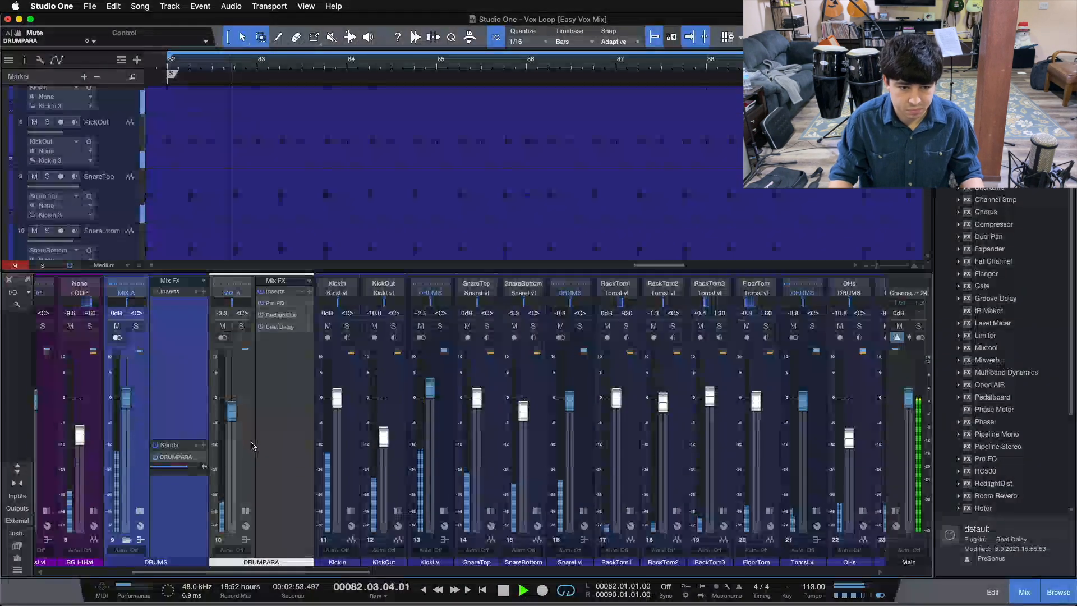
drag(232, 412, 232, 410)
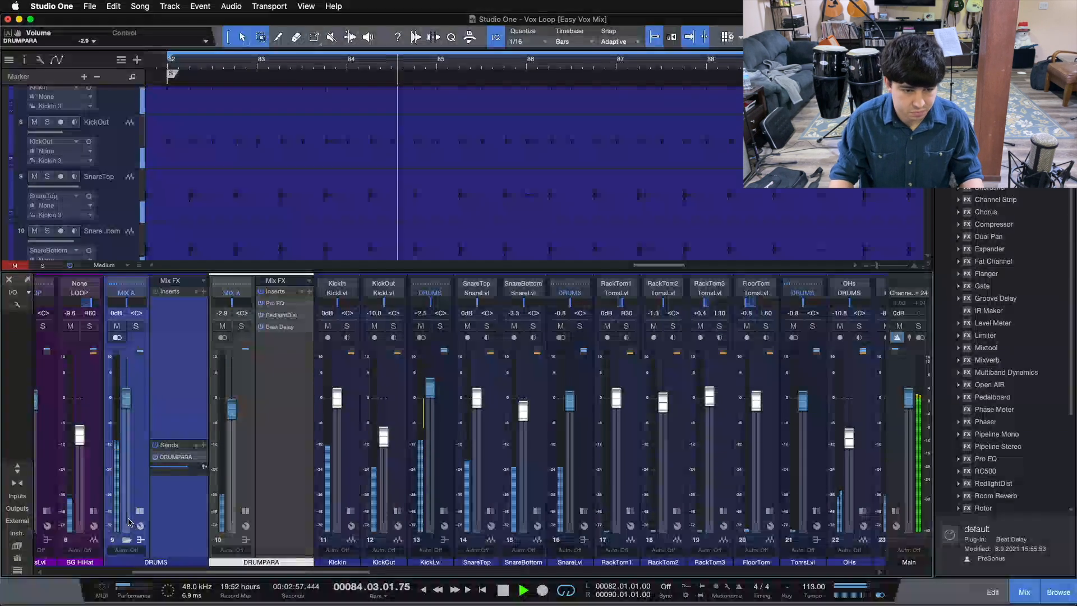
Solo the DRUMS bus, add DRUMPARA to the solo to compare the blend, and stop playback
click(137, 327)
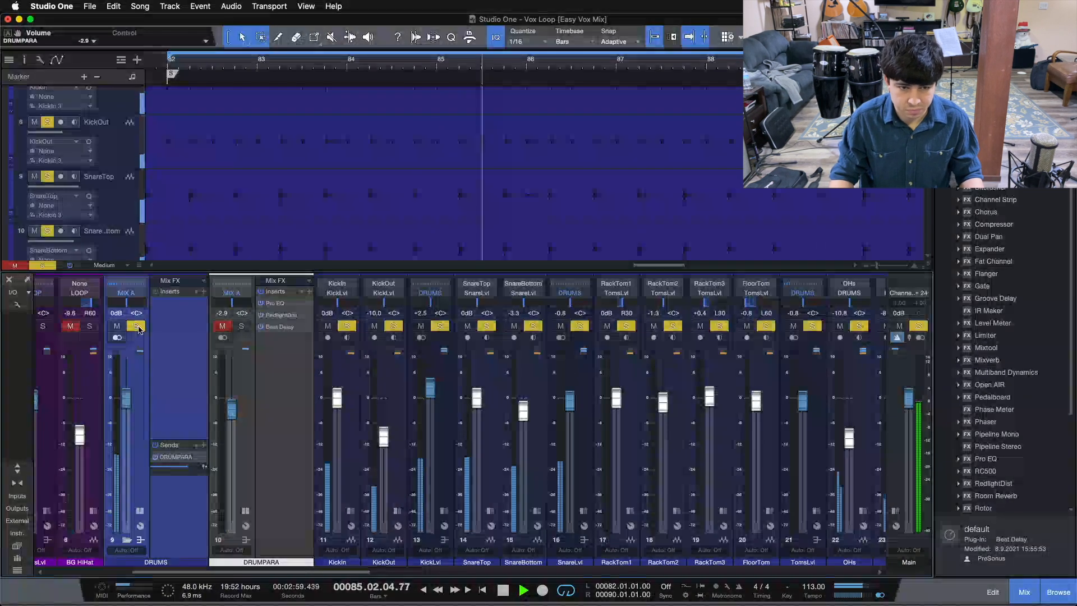
click(243, 326)
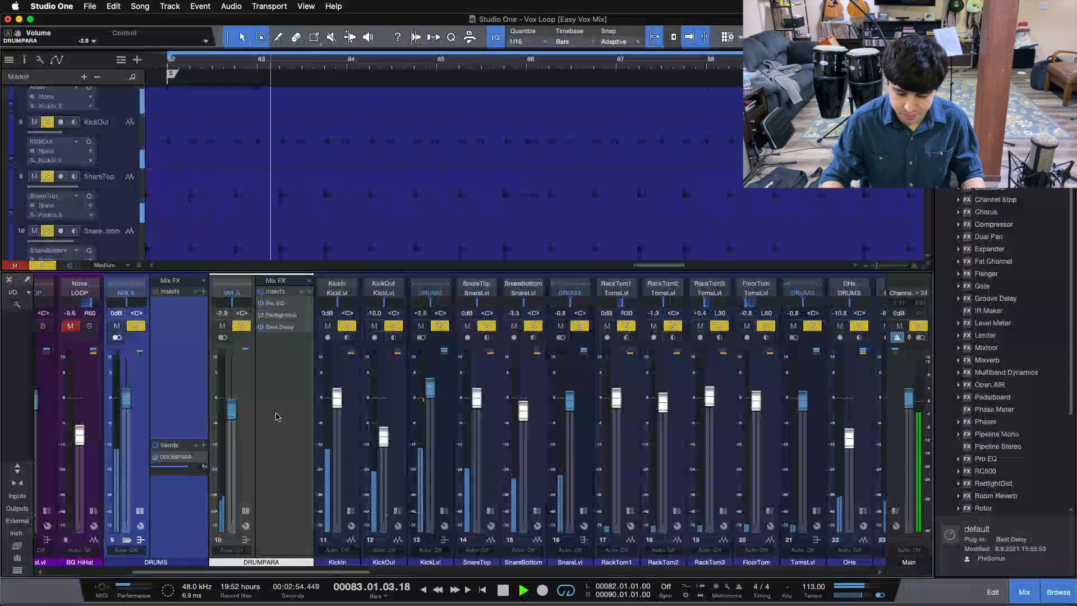
key(space)
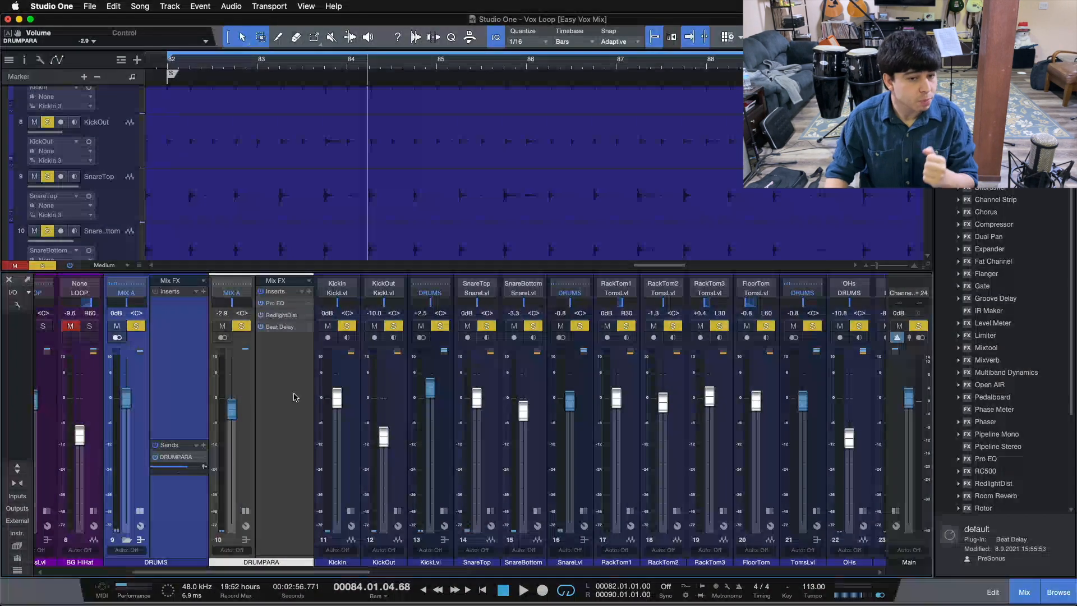
Review the settings of DRUMPARA's Pro EQ, RedlightDist and Beat Delay inserts in turn
click(285, 306)
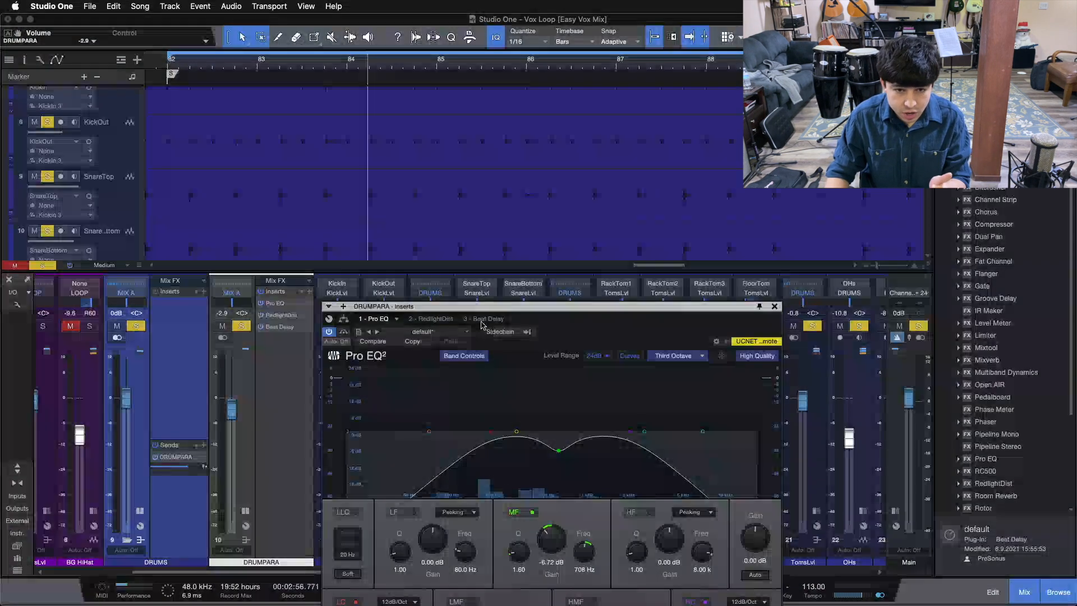
click(429, 325)
drag(518, 313, 548, 282)
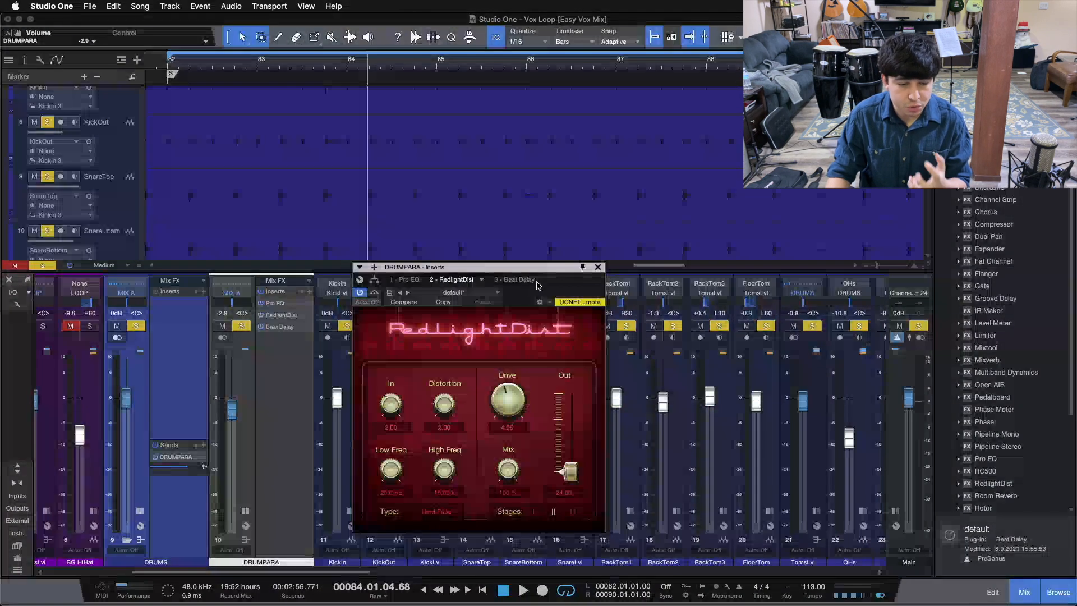
click(522, 281)
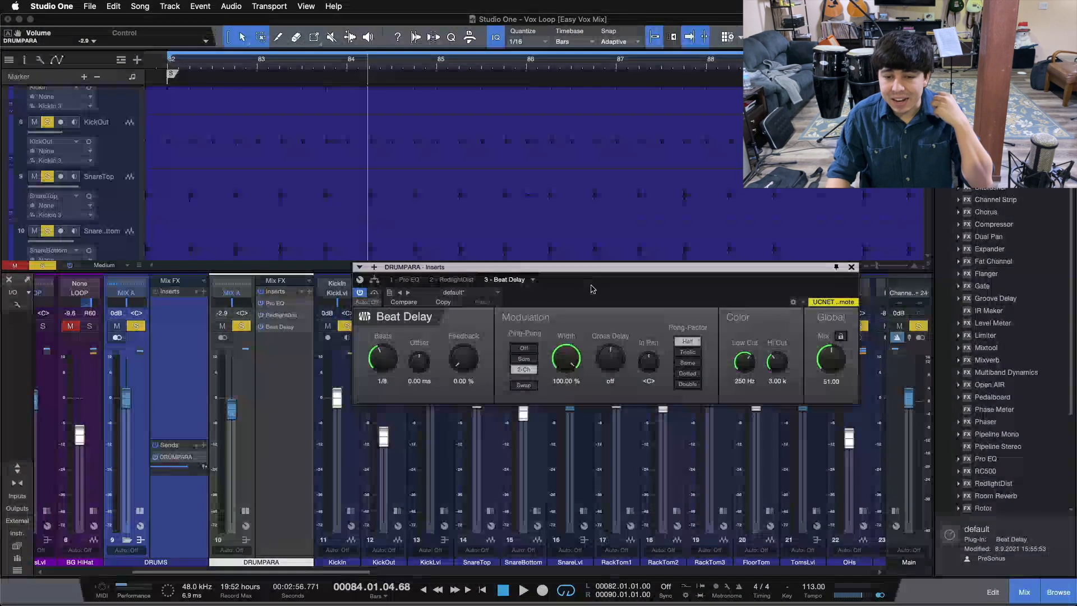